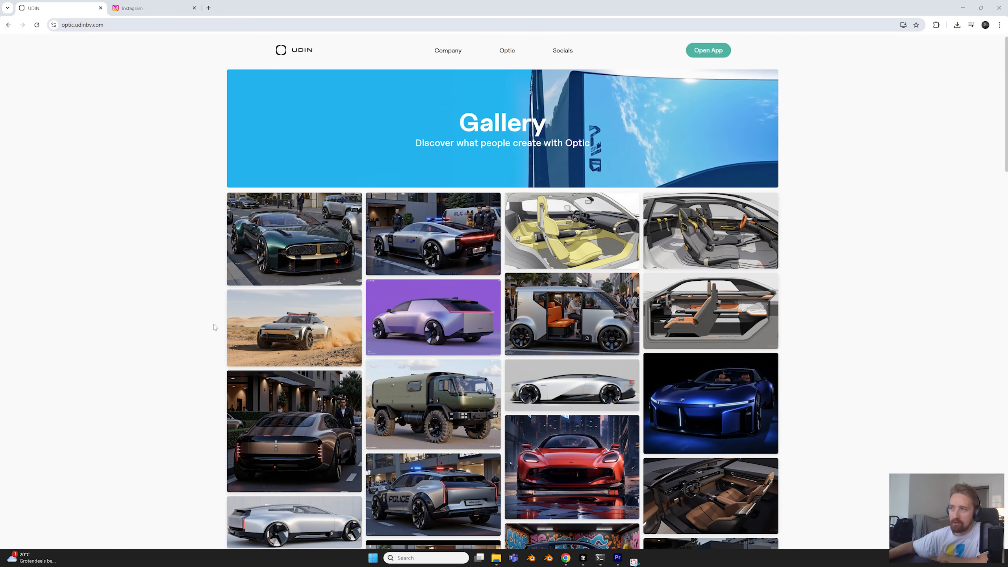
Browse the car and product renders in the Optic gallery and the car design posts on an AI designer's Instagram profile
scroll(741, 358, "down", 1)
scroll(175, 267, "up", 1)
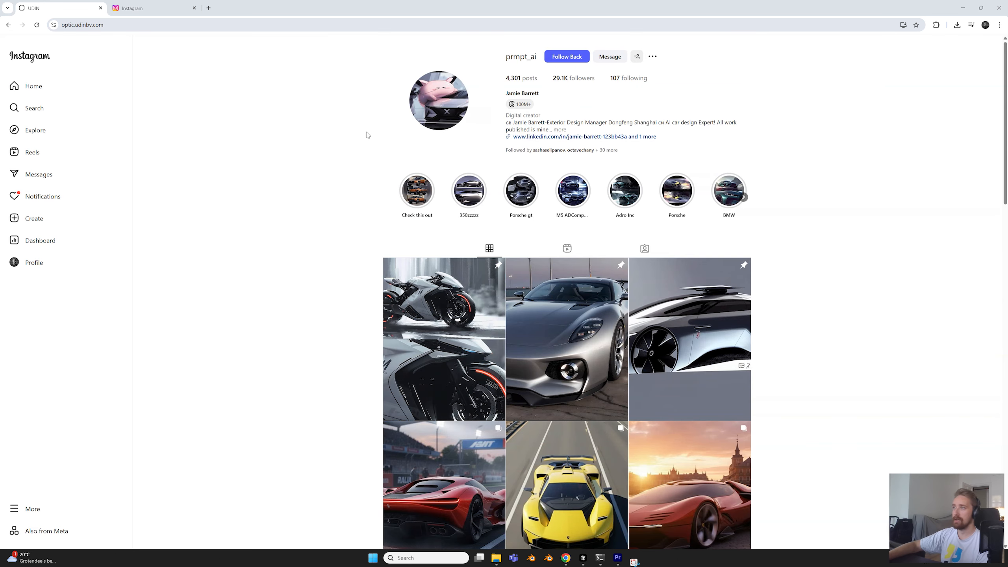
scroll(277, 209, "down", 10)
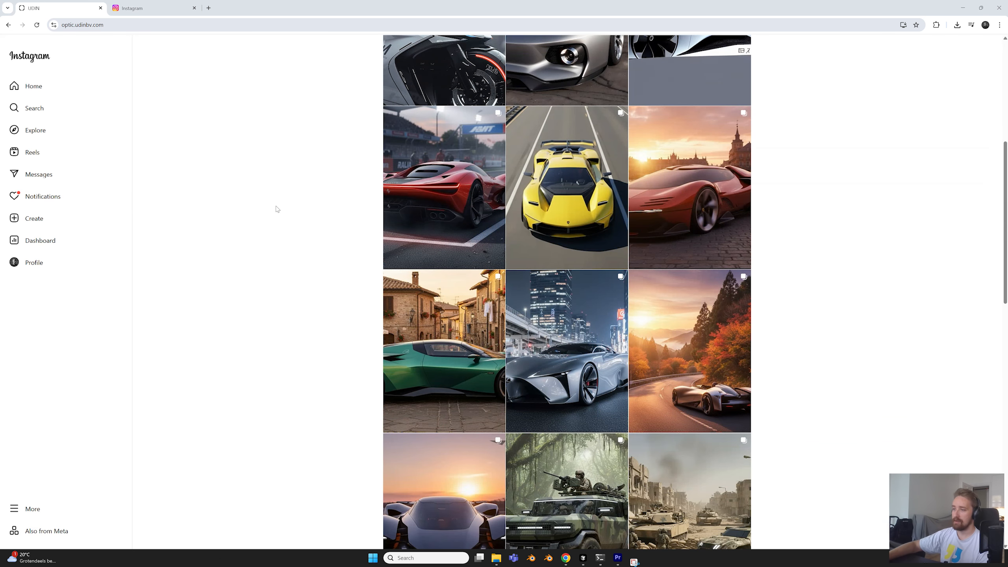
scroll(295, 195, "down", 4)
scroll(296, 195, "up", 12)
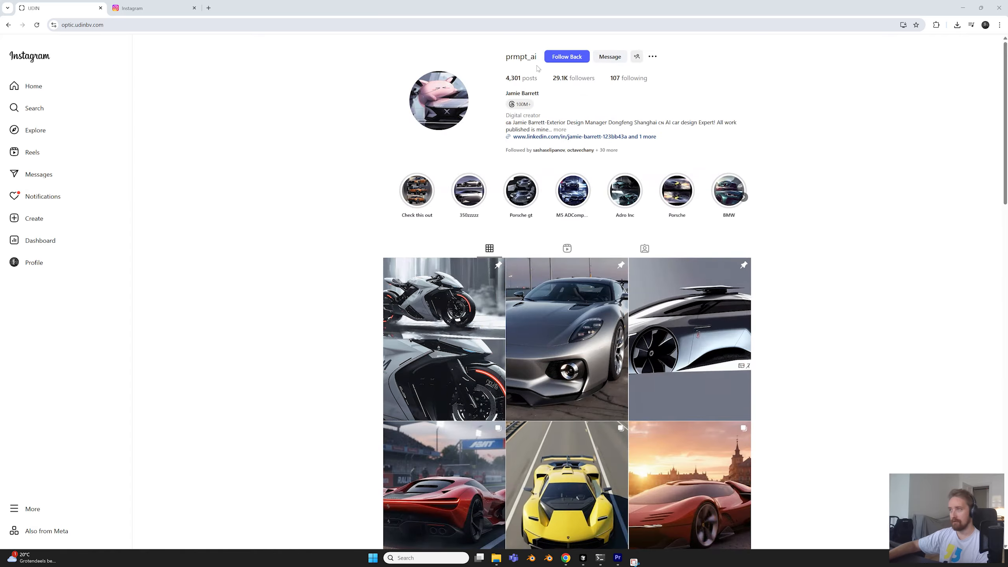
scroll(173, 201, "down", 10)
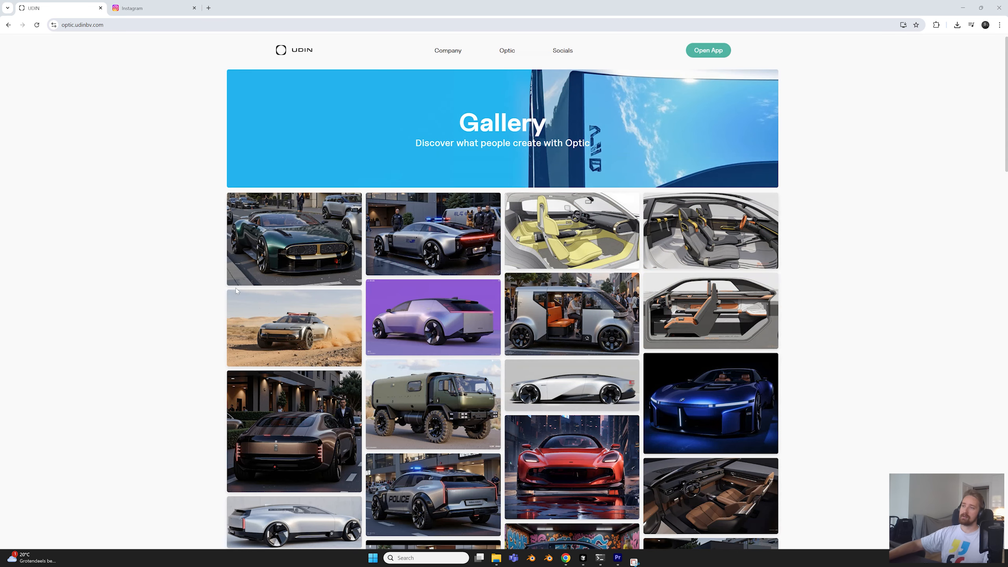
scroll(385, 279, "down", 1)
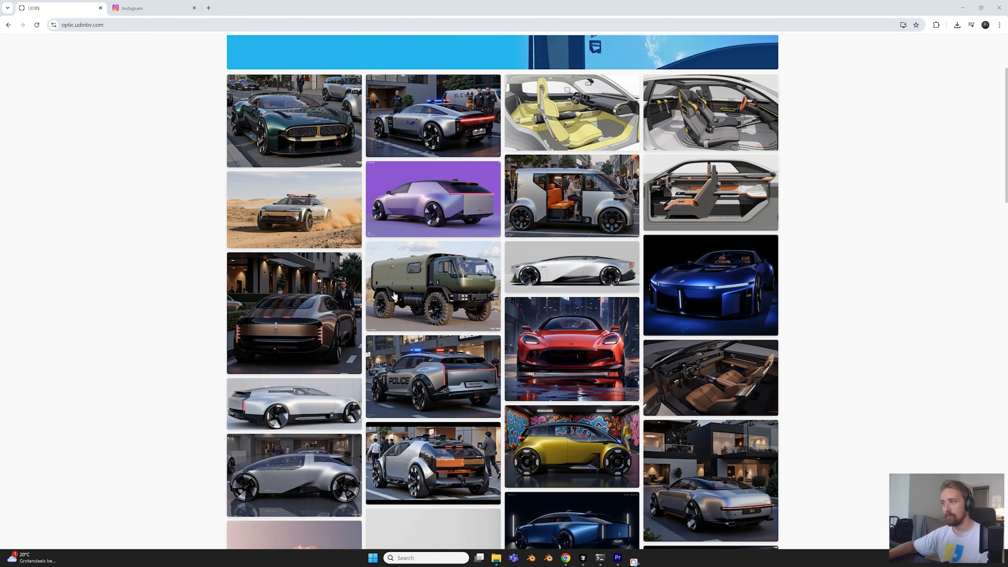
scroll(469, 271, "down", 7)
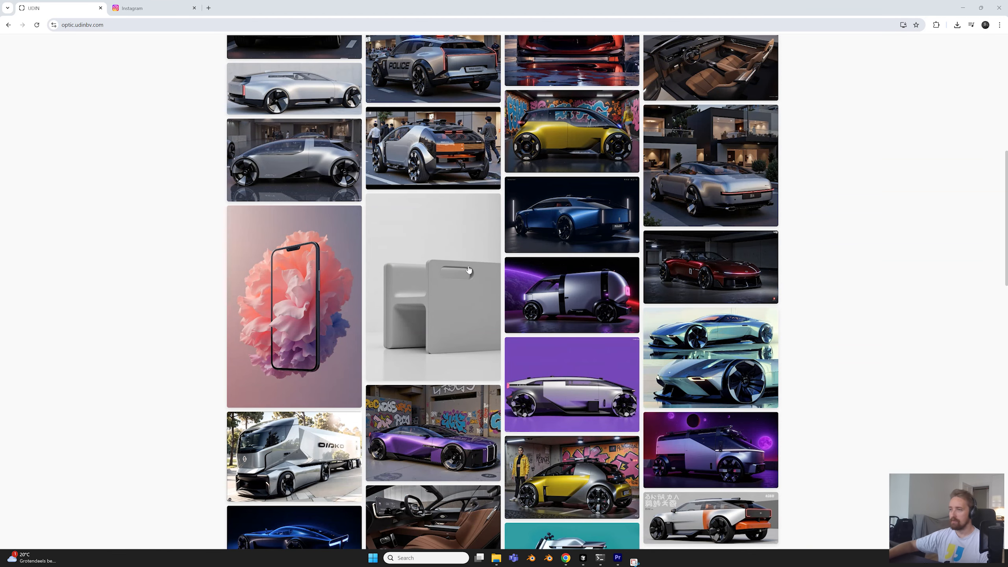
View the grey furniture, flower-filled phone and metal smartwatch images from the Optic gallery at full size
left_click(466, 245)
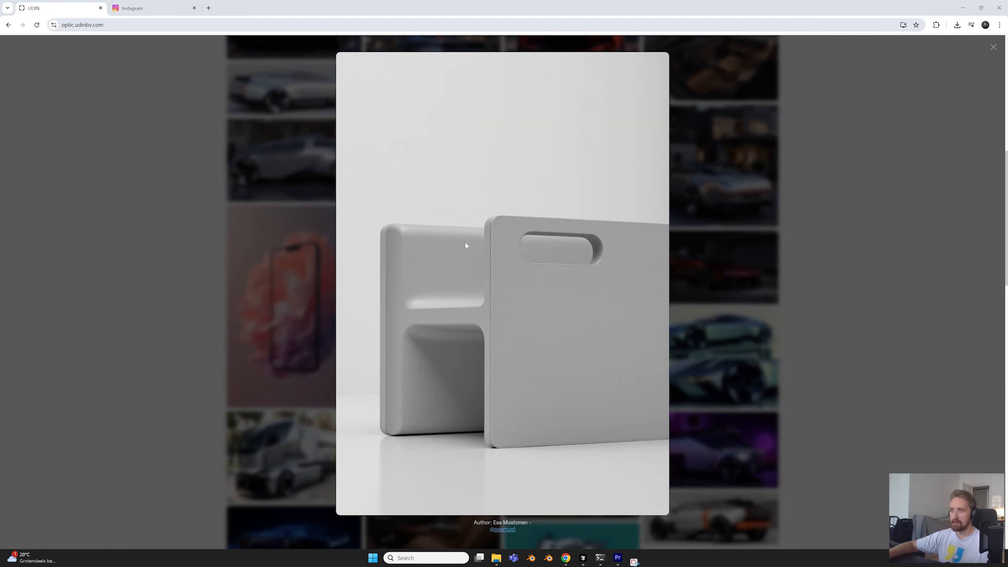
left_click(97, 228)
left_click(257, 242)
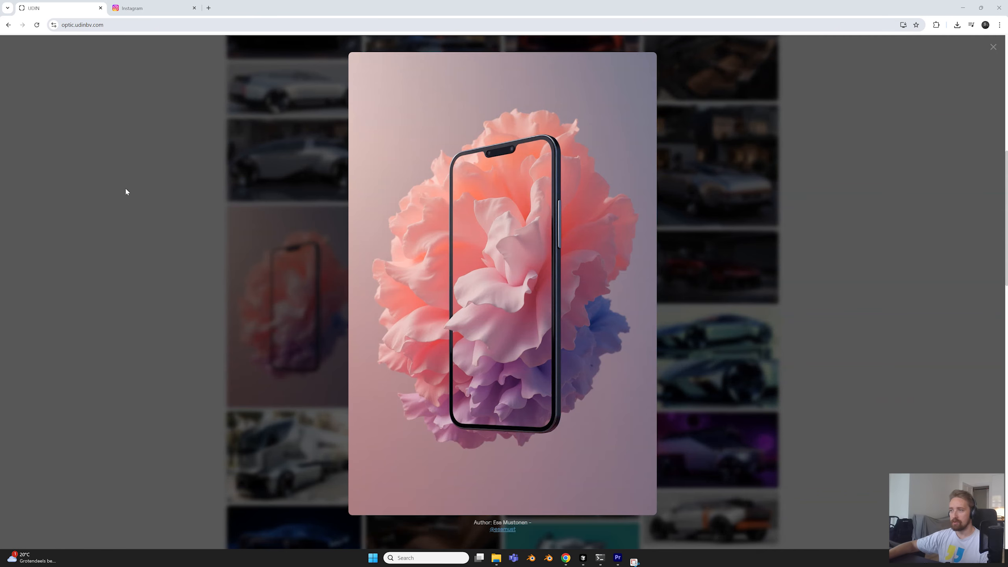
left_click(159, 204)
scroll(159, 203, "down", 10)
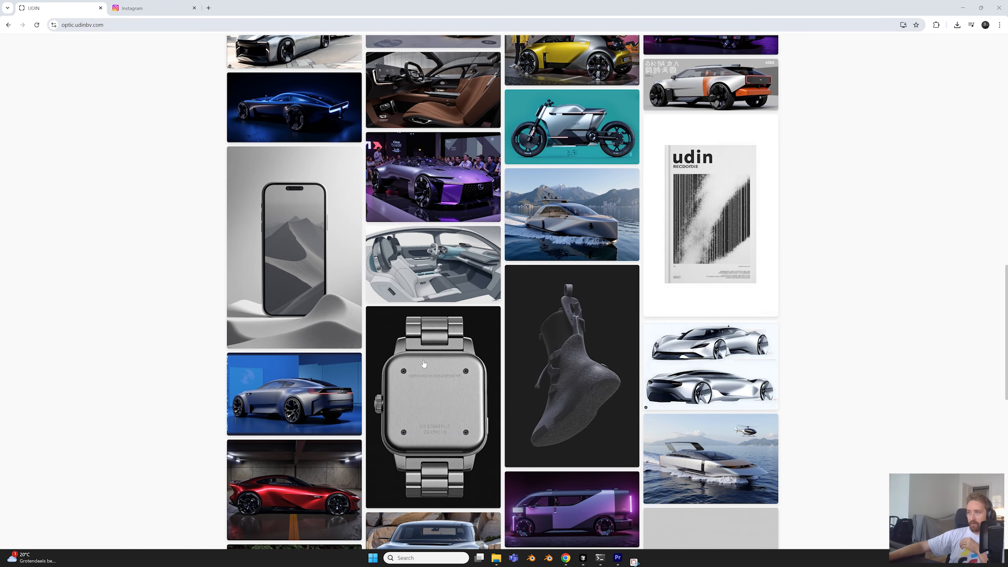
scroll(423, 364, "down", 1)
left_click(436, 348)
left_click(176, 278)
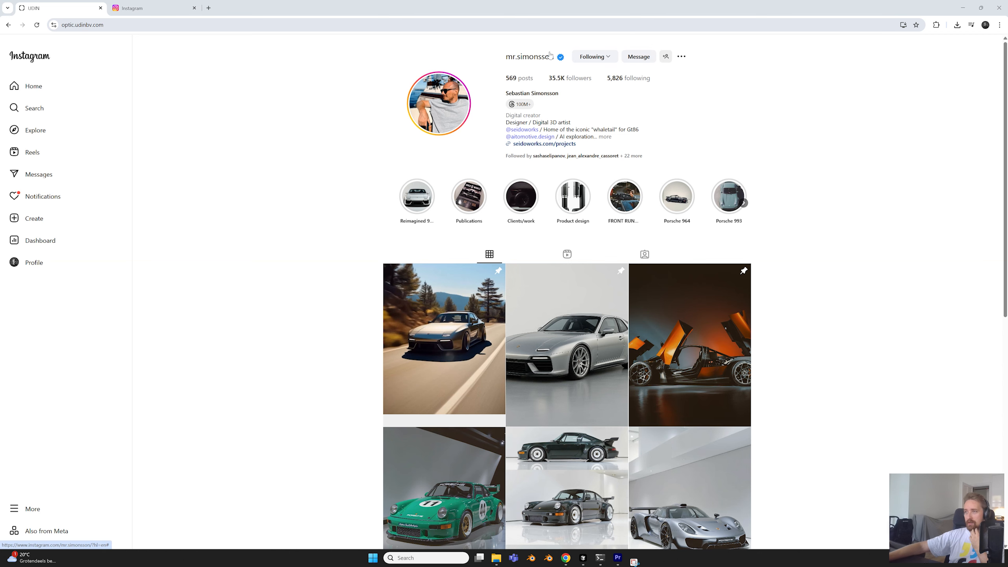
Examine the post with three views of the dark Porsche 964 on the digital 3D artist's Instagram profile
scroll(550, 55, "down", 5)
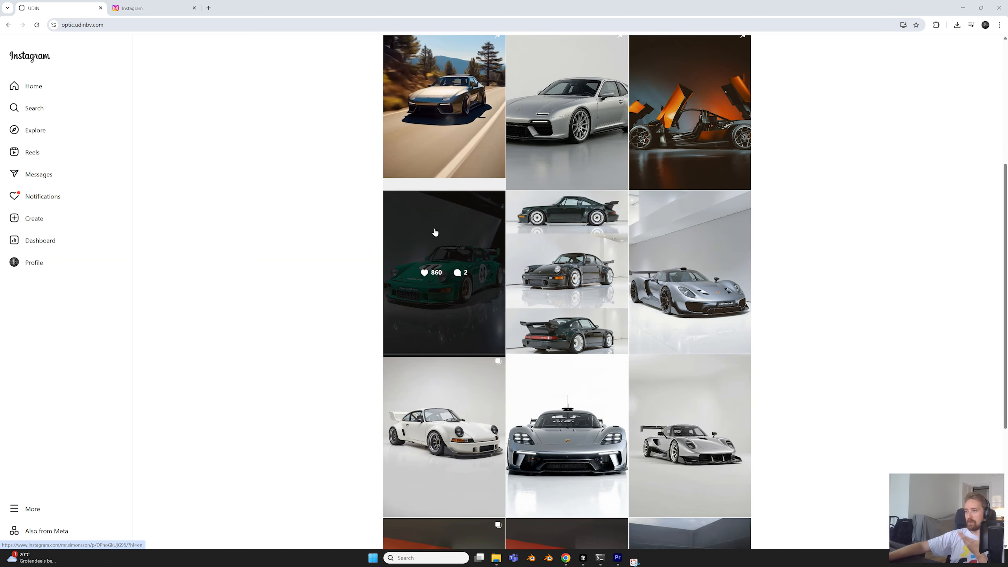
left_click(579, 214)
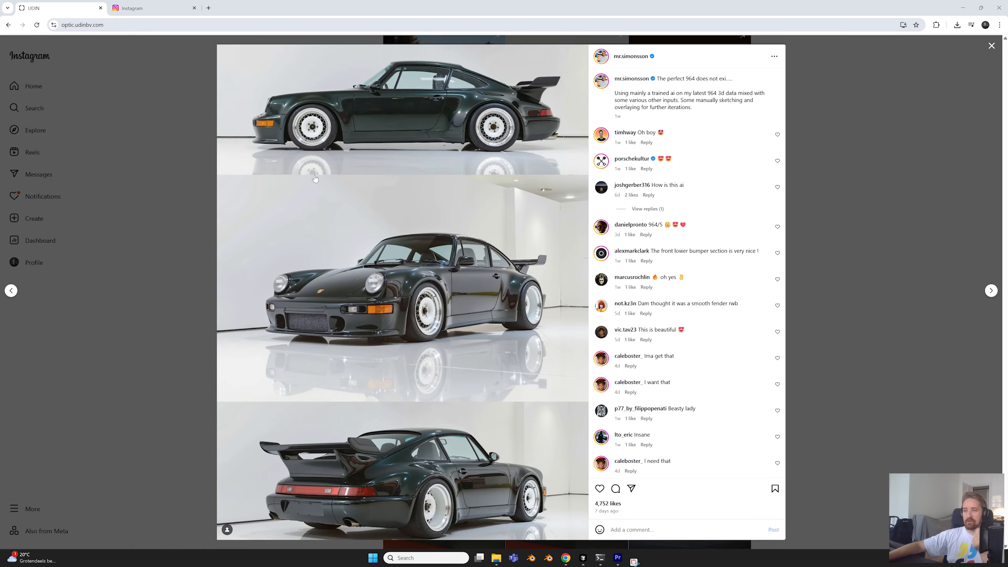
left_click(108, 204)
scroll(470, 198, "up", 5)
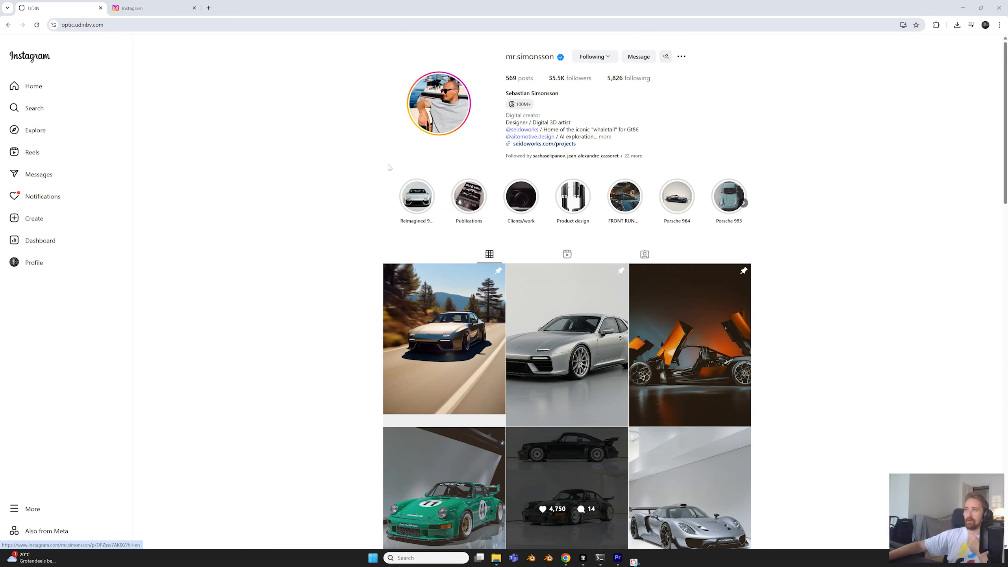
Look through the remaining car renders on the 3D artist's profile, down to the last post in the grid
scroll(398, 171, "down", 5)
scroll(567, 311, "up", 5)
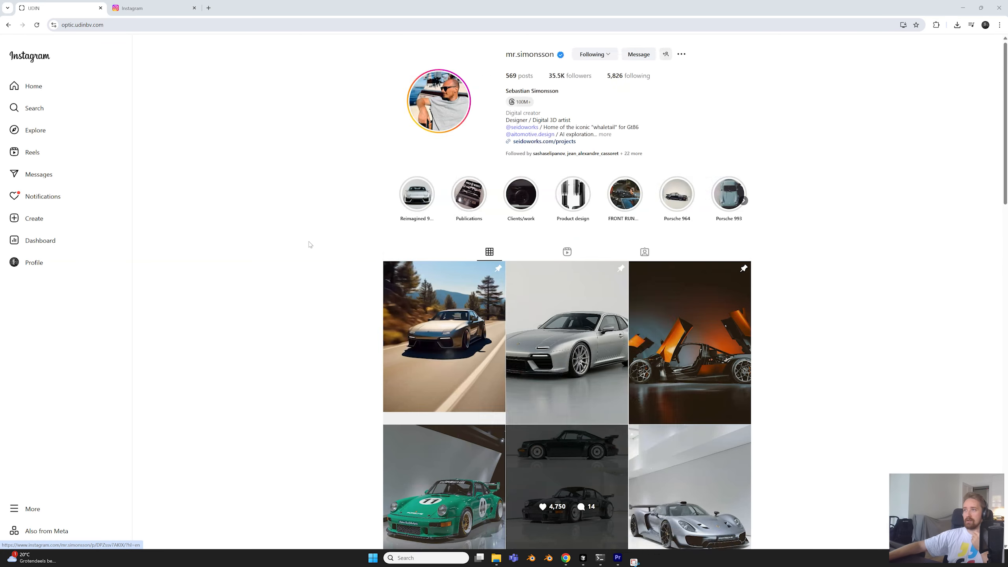
left_click(531, 139)
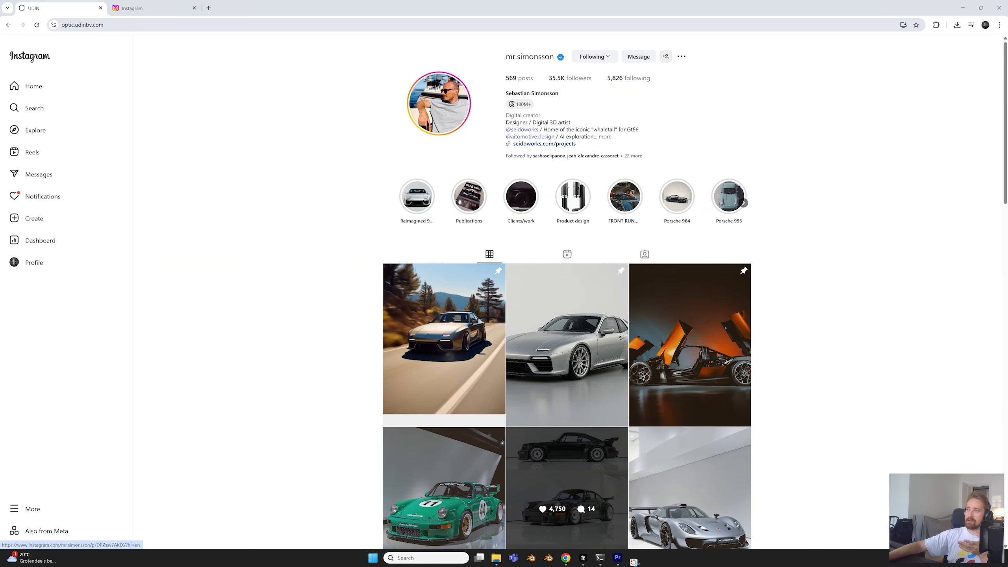
scroll(333, 245, "down", 5)
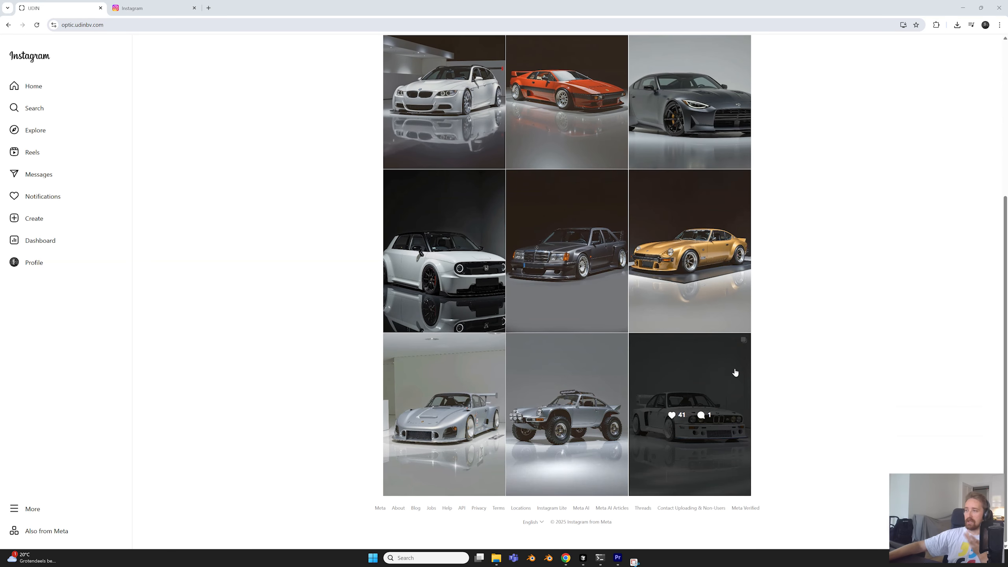
left_click(736, 373)
key("Escape")
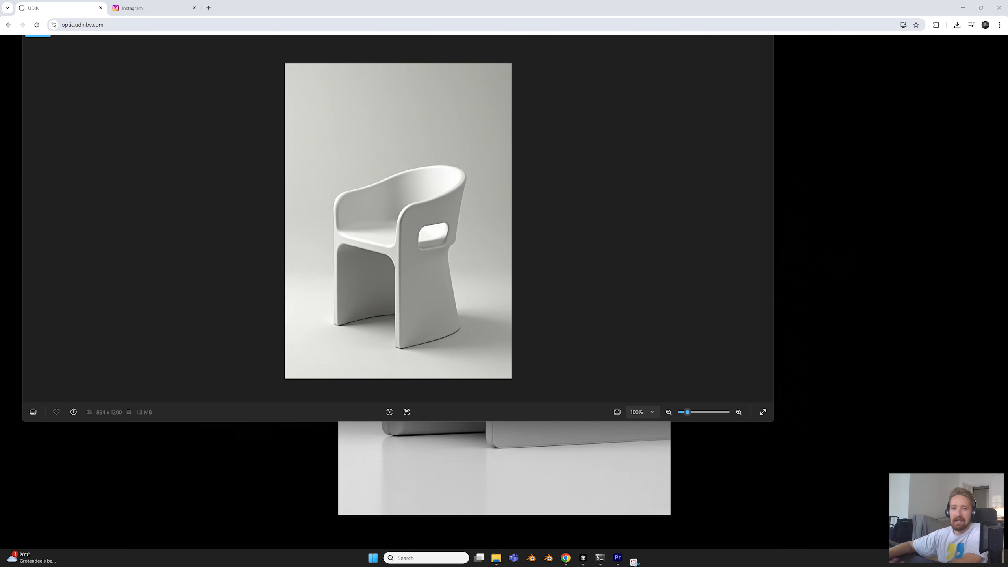
Compare the white chair and the striped lighthouse images with the renders behind them, closing each overlaid image viewer
left_click(772, 37)
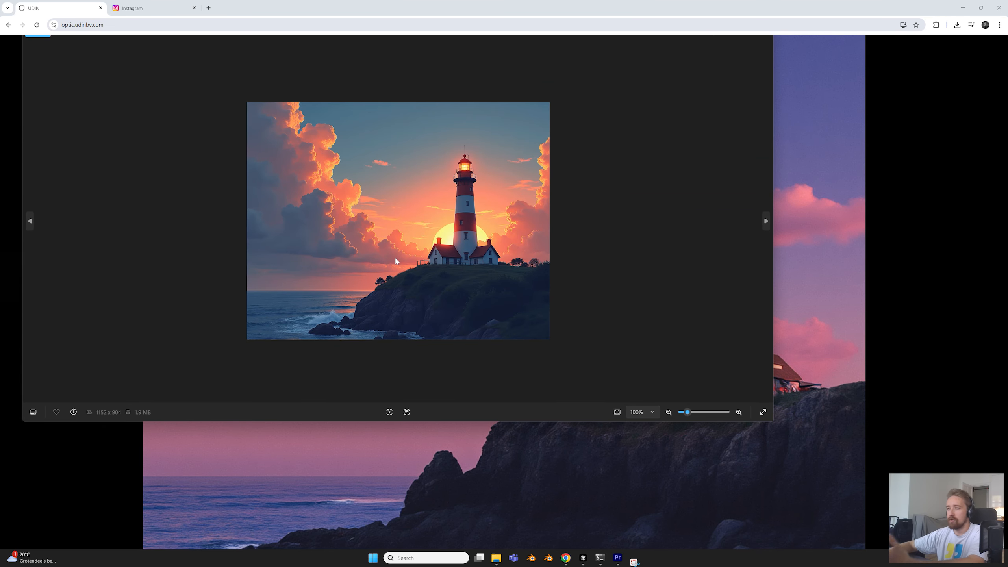
scroll(394, 257, "up", 1)
scroll(395, 257, "up", 3)
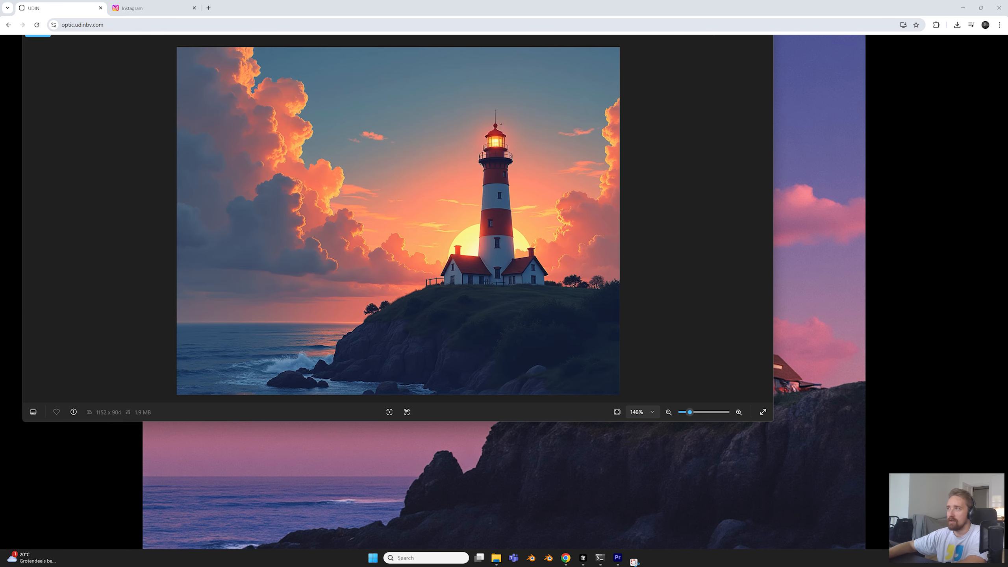
left_click(764, 31)
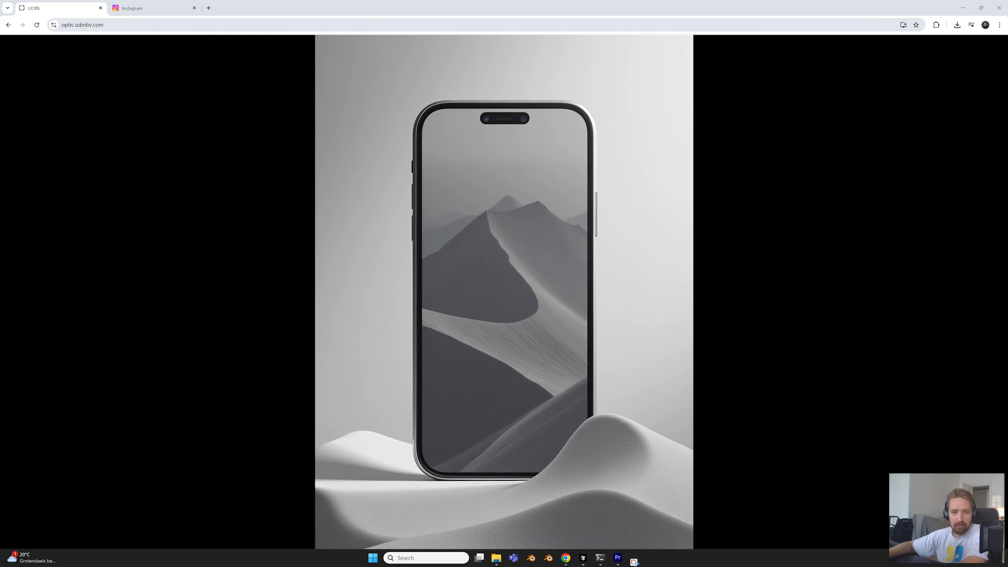
Compare the hand-held phone and black boot images with the dune phone and textured shoe renders
key("alt+Tab")
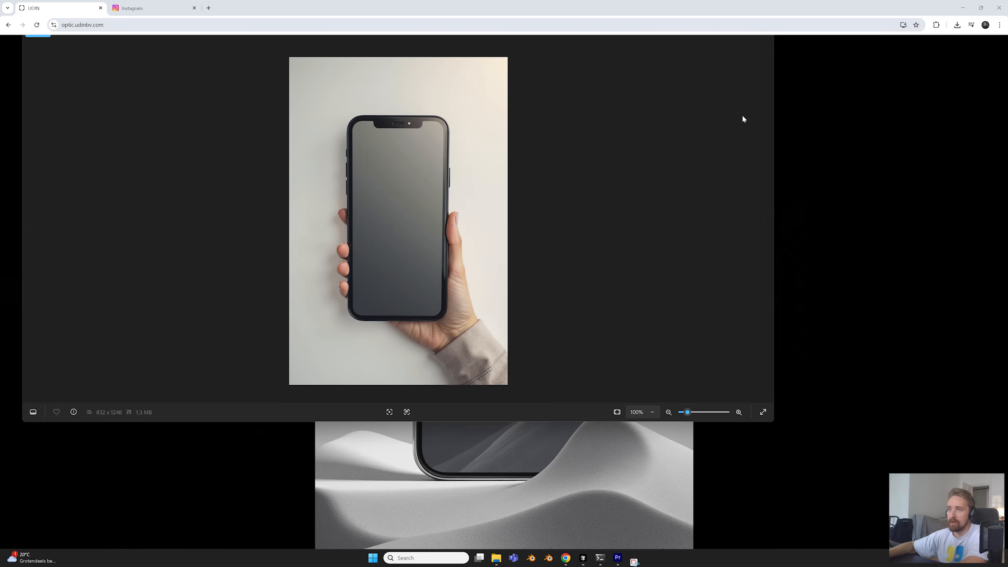
left_click(771, 36)
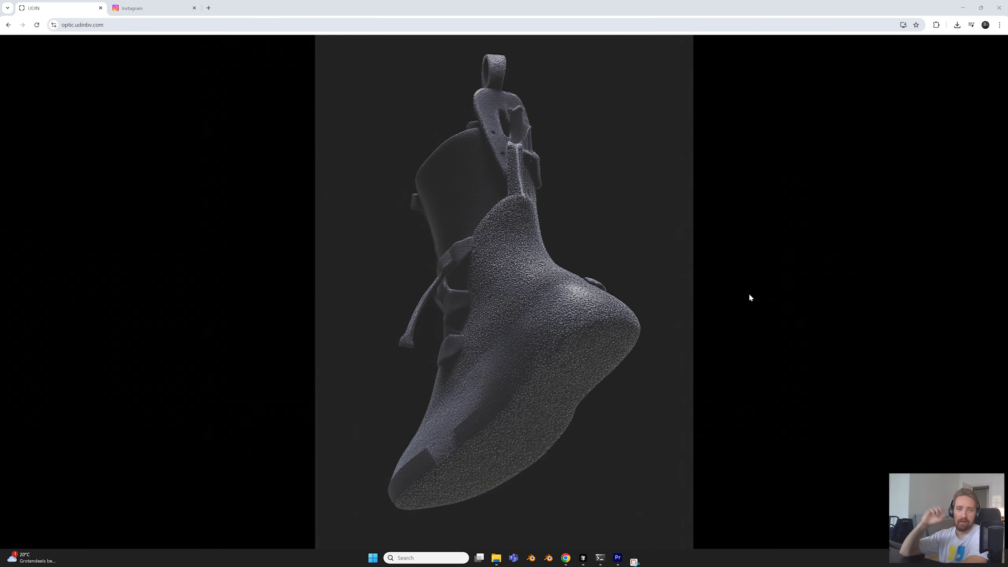
key("alt+Tab")
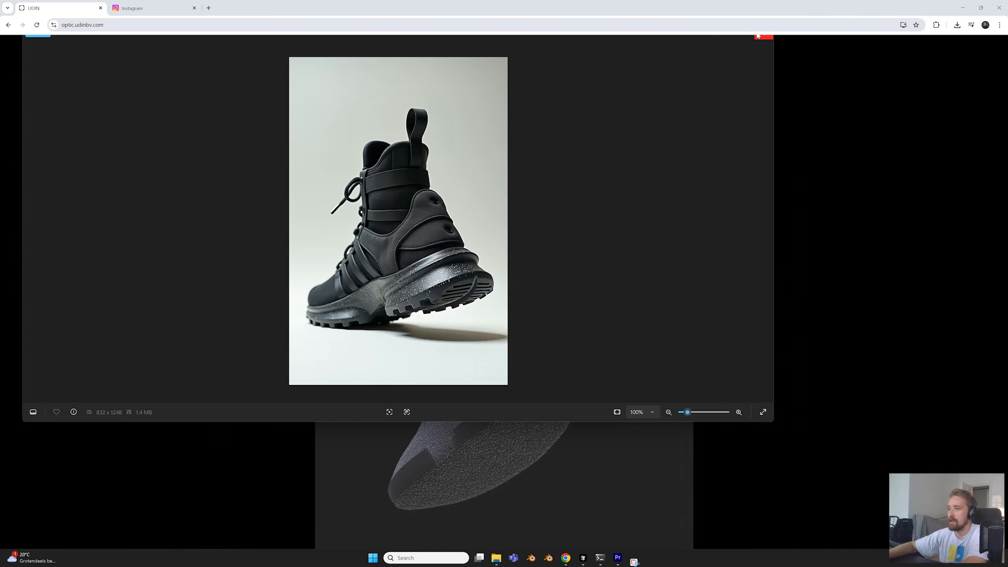
left_click(758, 36)
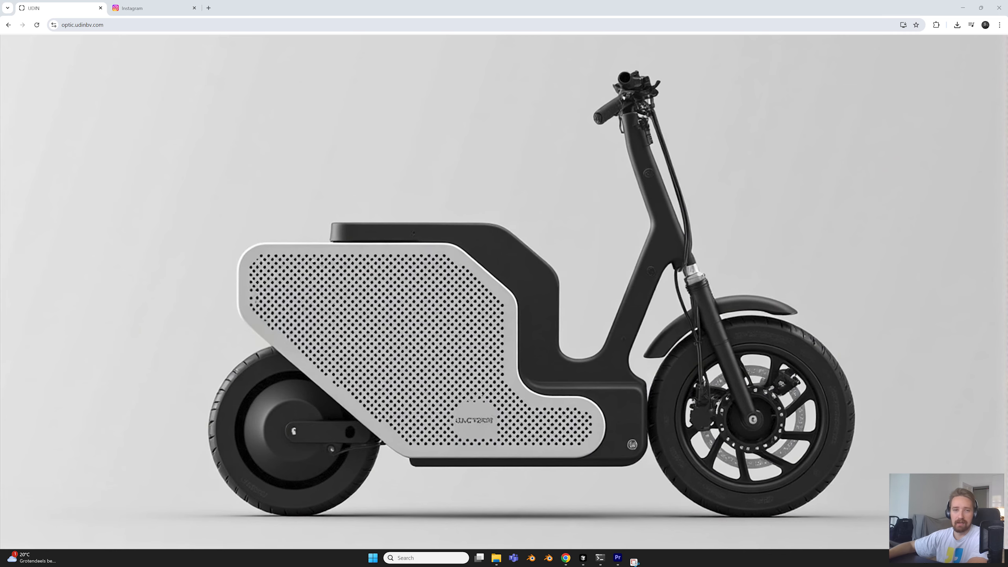
Compare the conventional silver scooter image with the perforated-panel scooter render, examining its details up close
key("alt+Tab")
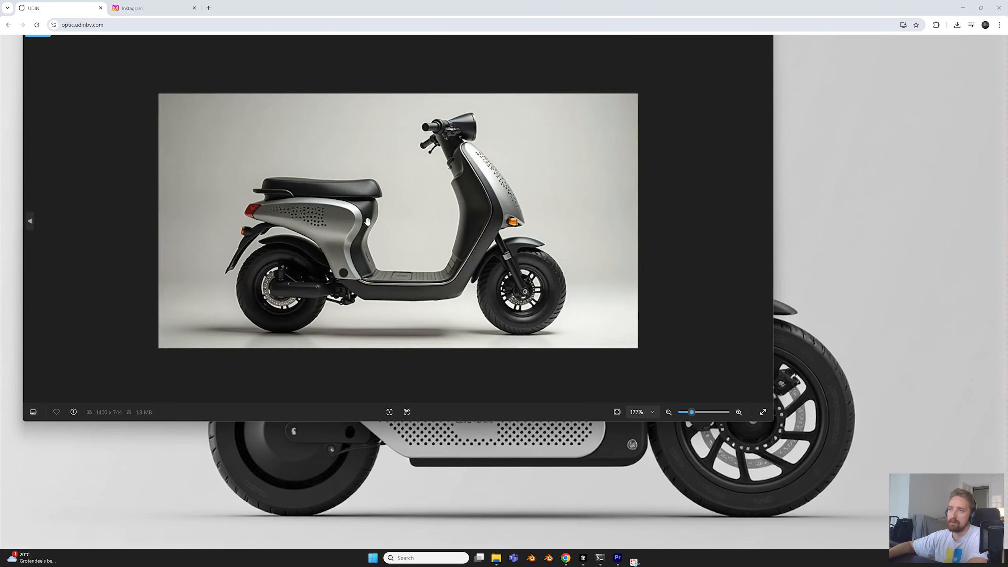
scroll(367, 222, "up", 4)
scroll(368, 222, "down", 2)
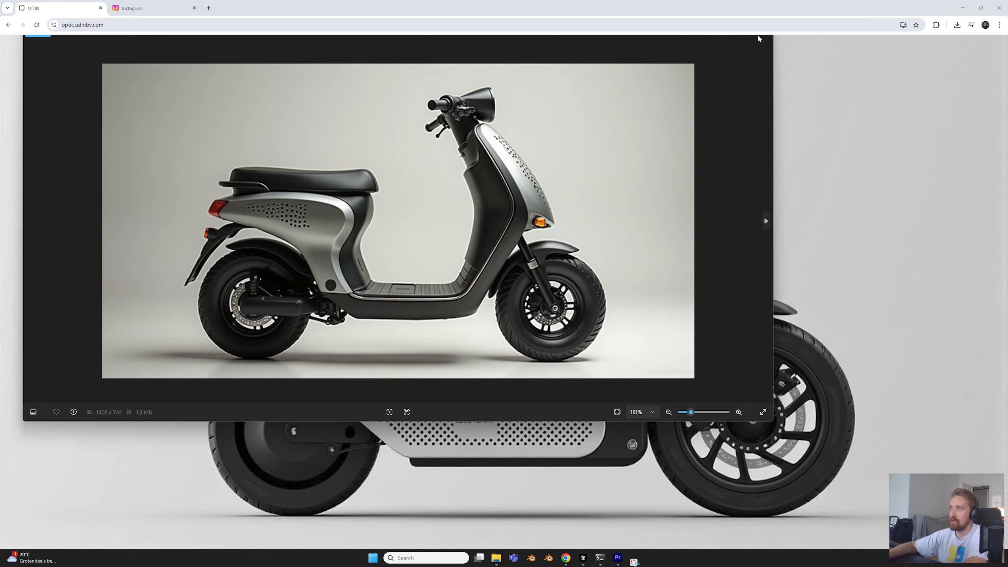
left_click(768, 36)
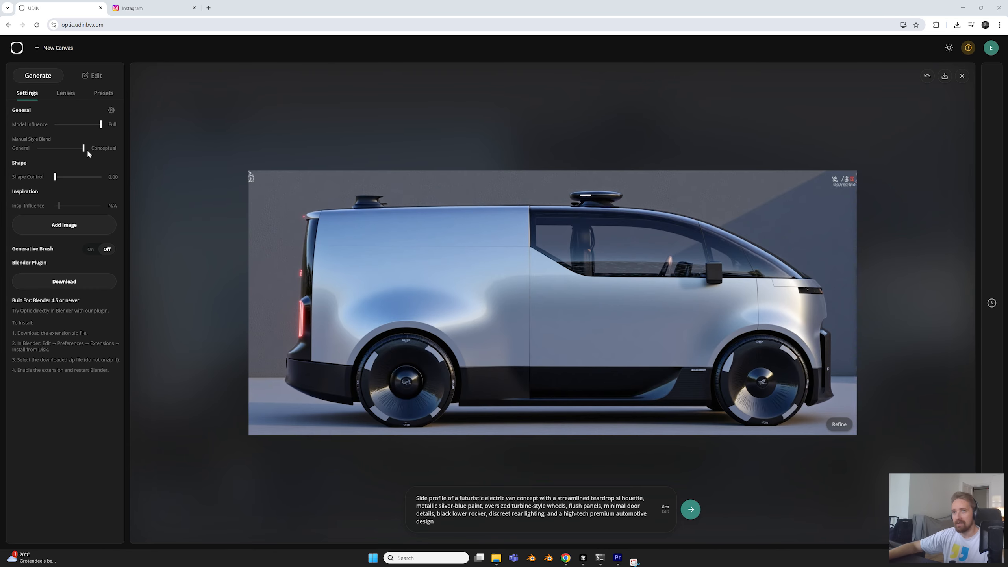
Set the Manual Style Blend fully to Conceptual and generate a new image from the silver widebody sports car prompt
left_click_drag(83, 148, 81, 147)
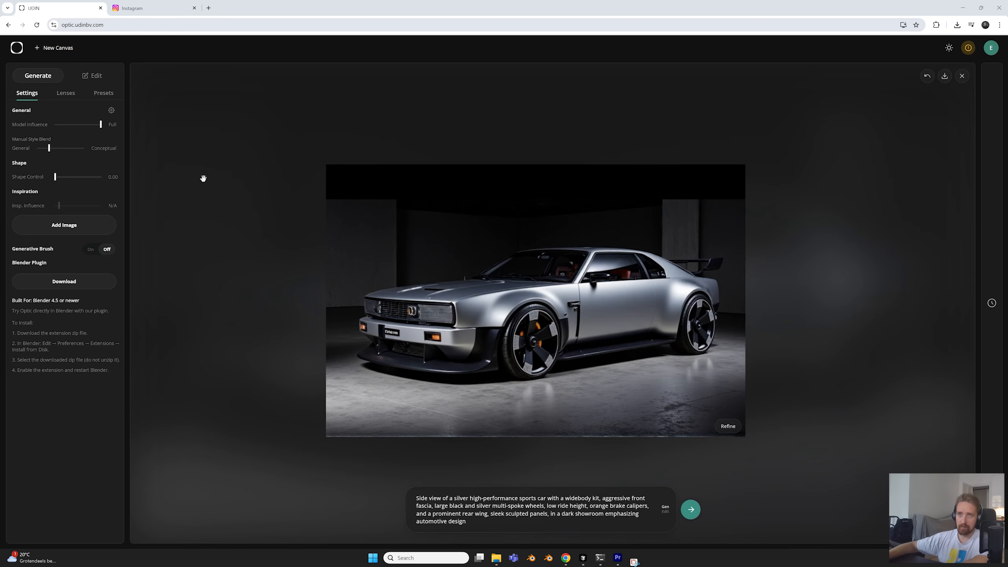
left_click(69, 148)
left_click_drag(70, 149, 86, 148)
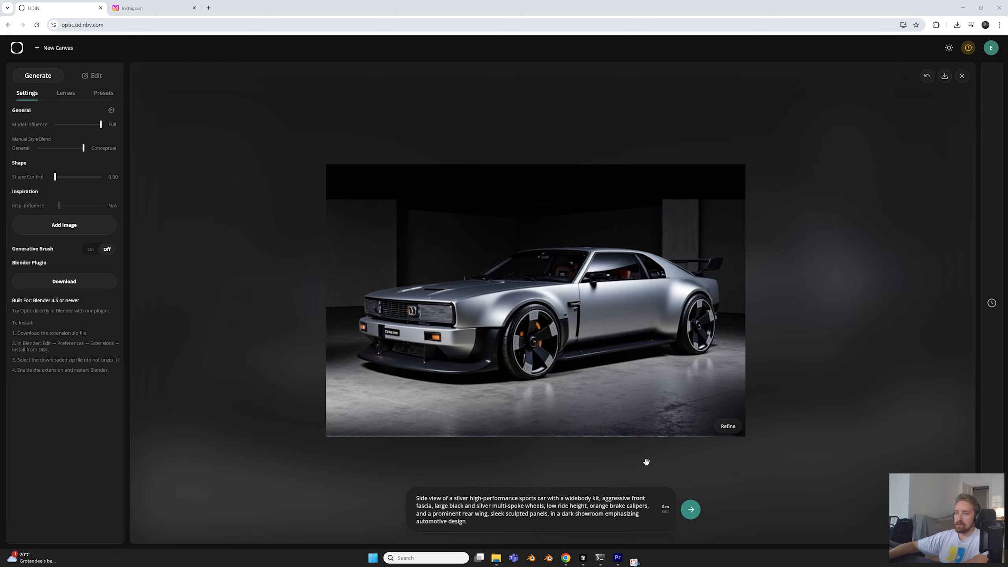
left_click(692, 513)
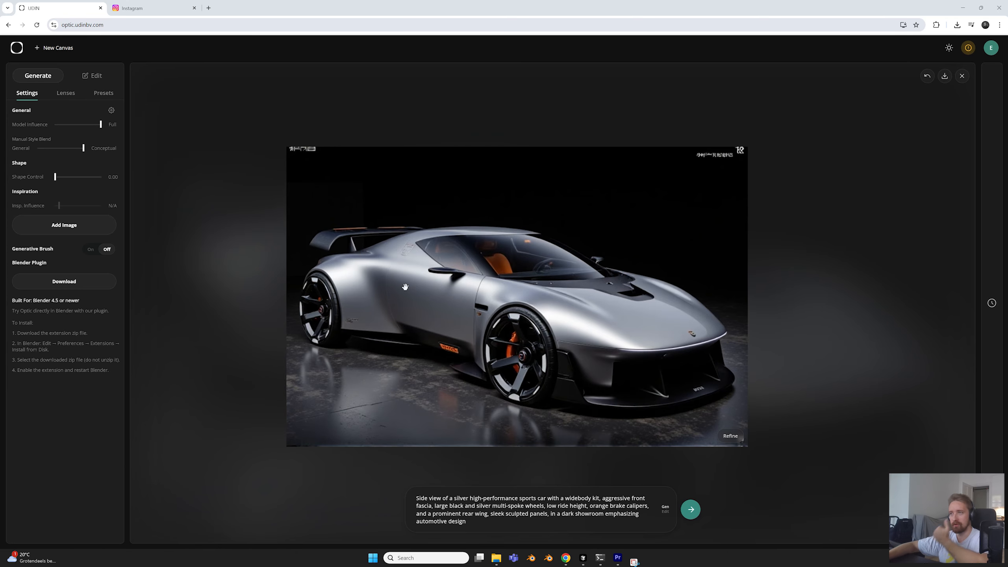
scroll(470, 289, "down", 2)
scroll(470, 289, "up", 2)
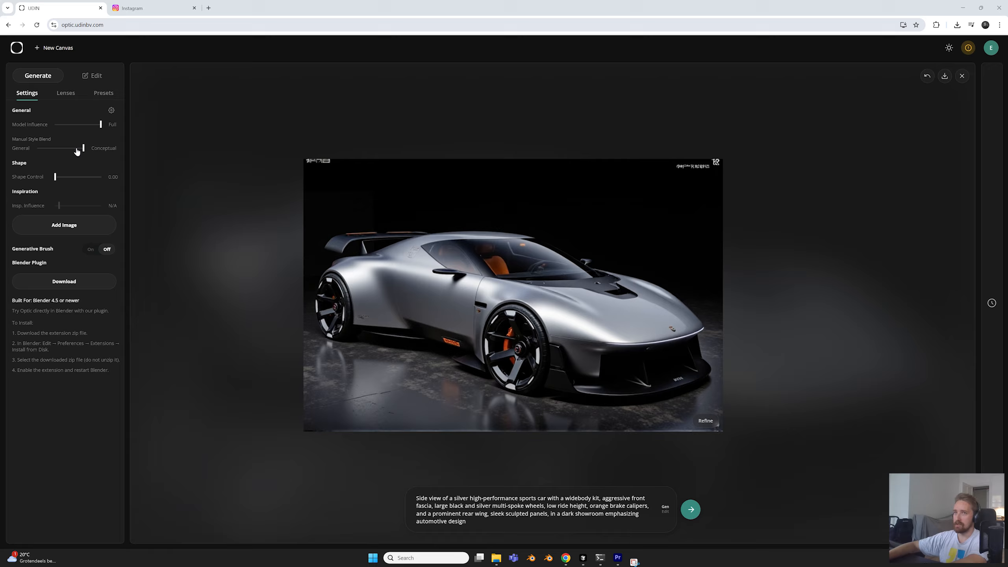
Shift the Manual Style Blend close to General, regenerate the silver sports car and inspect its side view
left_click(47, 148)
left_click_drag(48, 150, 43, 152)
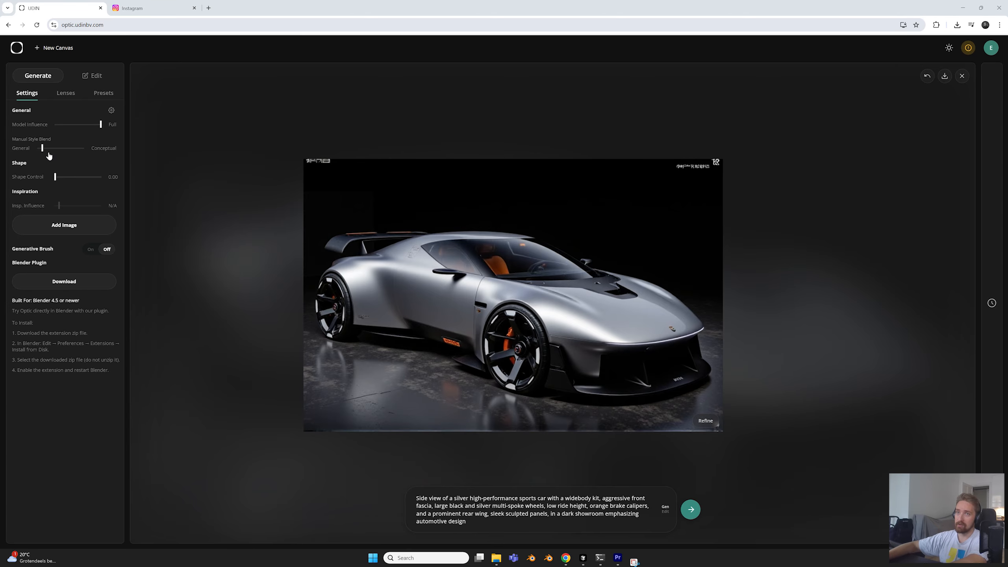
left_click(694, 514)
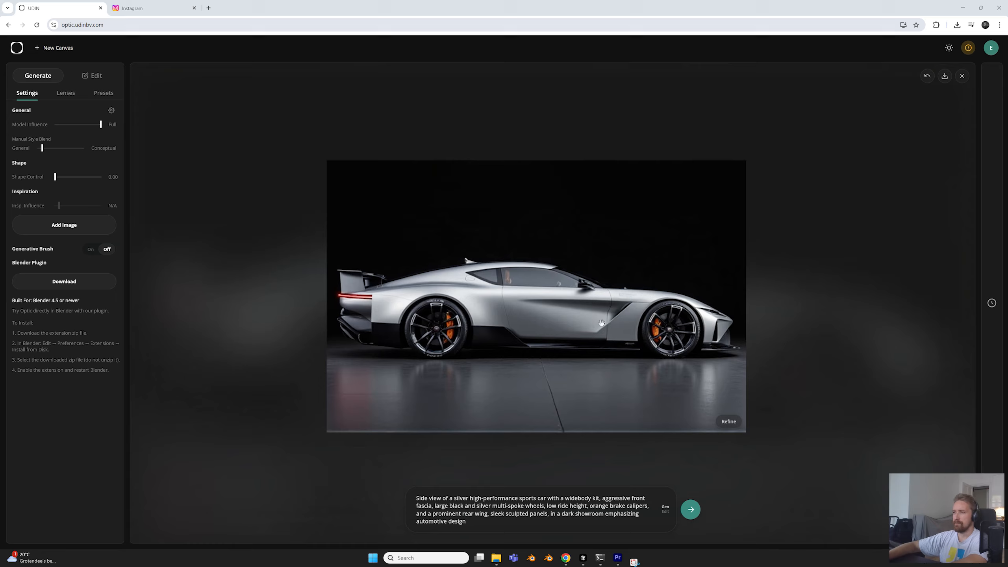
scroll(648, 409, "up", 3)
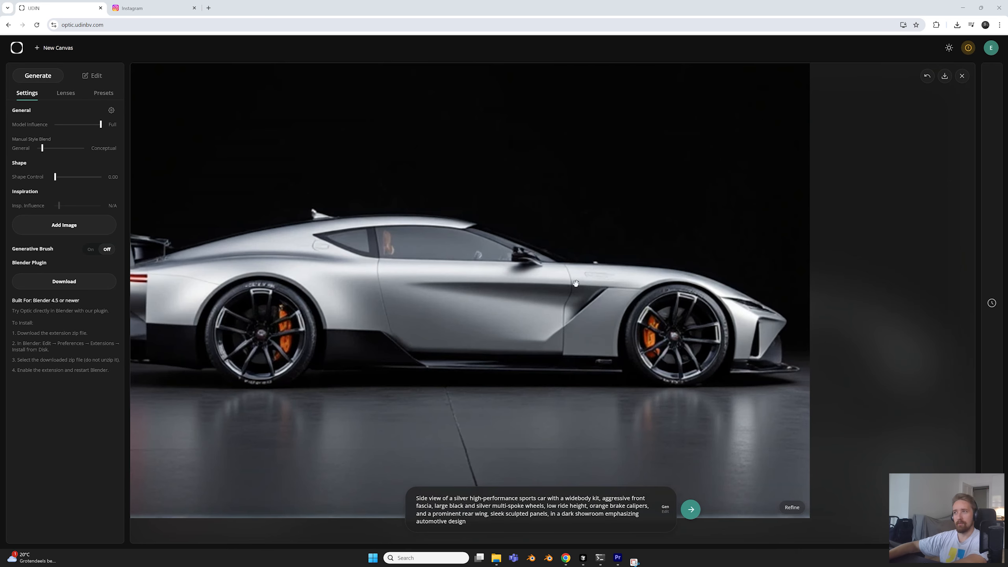
scroll(702, 293, "down", 2)
scroll(675, 302, "down", 3)
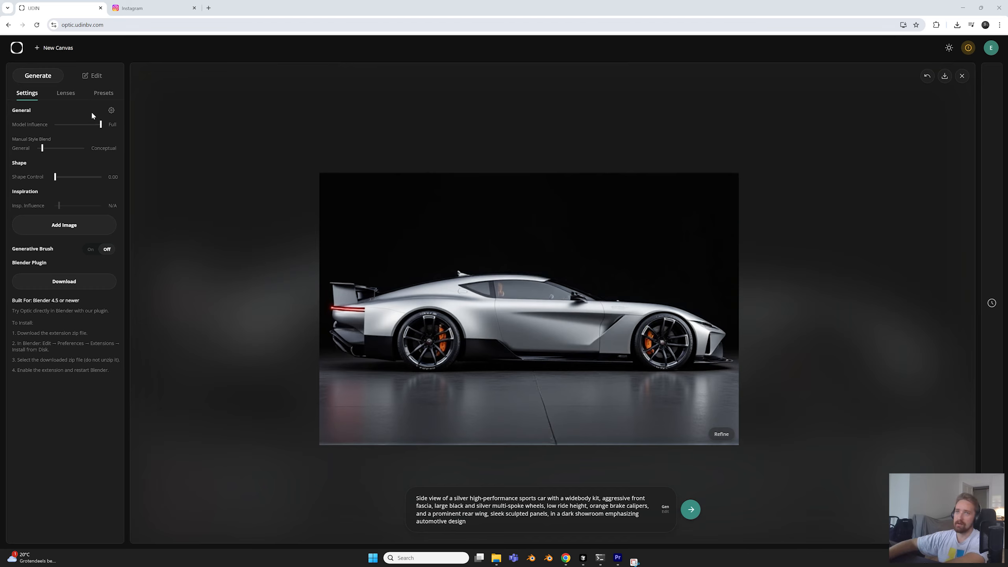
Set the Manual Style Blend midway between General and Conceptual, regenerate the silver sports car and inspect its side view
scroll(552, 263, "up", 3)
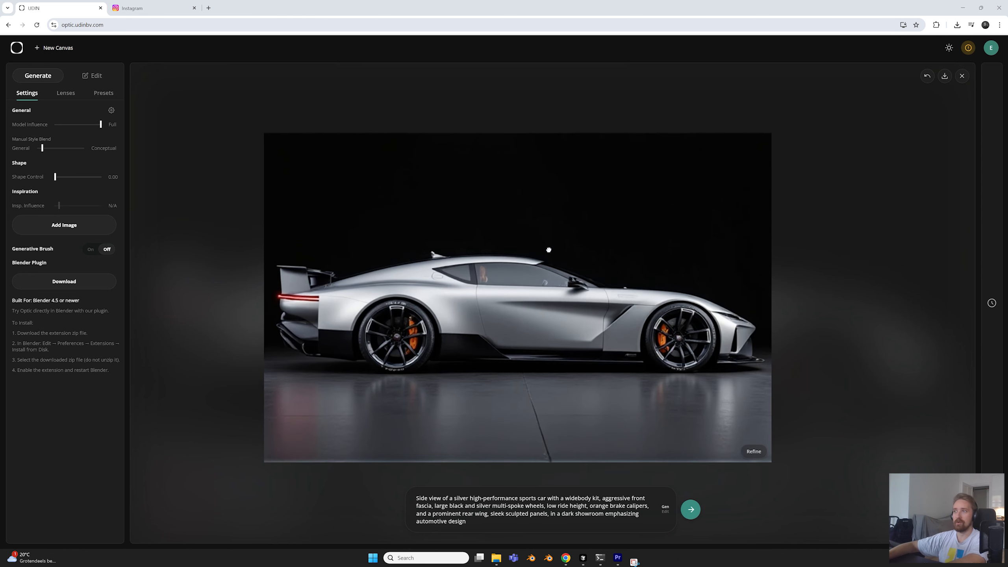
scroll(549, 249, "down", 1)
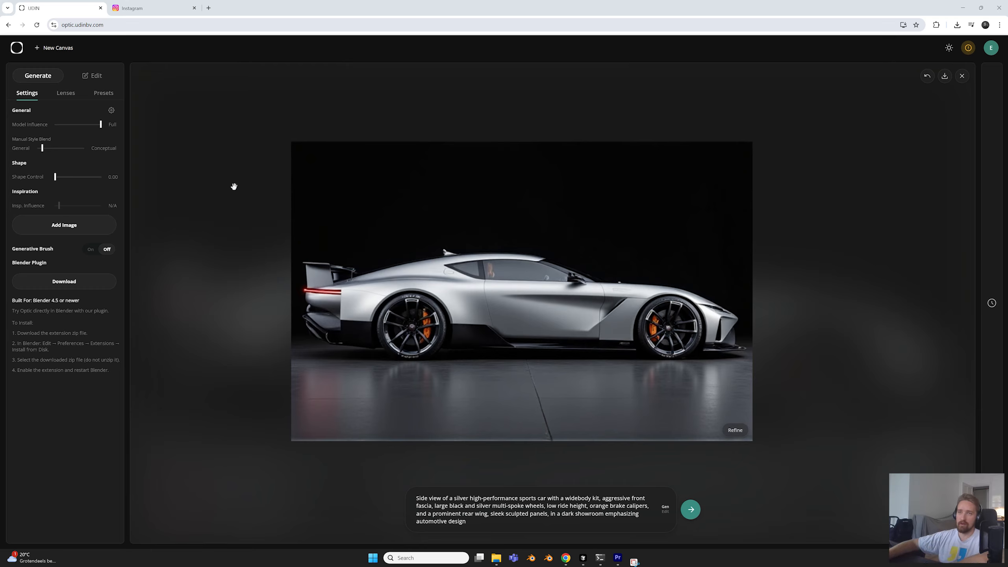
left_click_drag(44, 150, 61, 152)
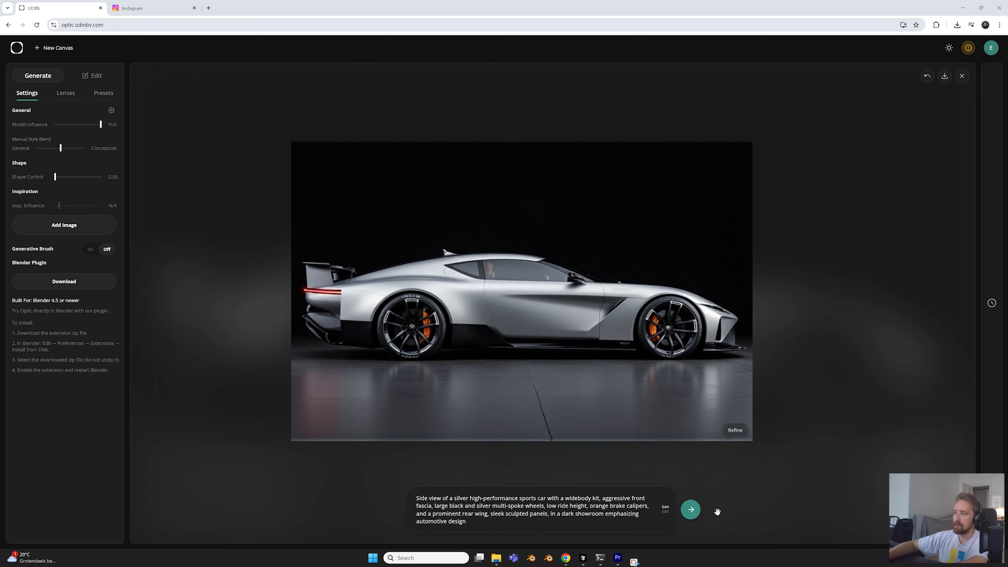
left_click(691, 511)
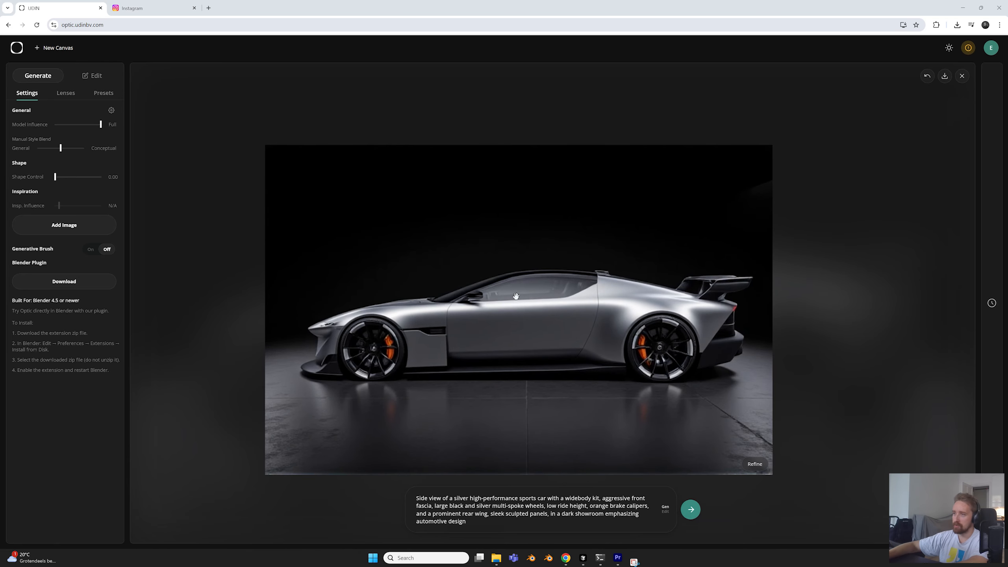
left_click_drag(519, 305, 515, 308)
scroll(373, 310, "down", 2)
scroll(373, 310, "up", 2)
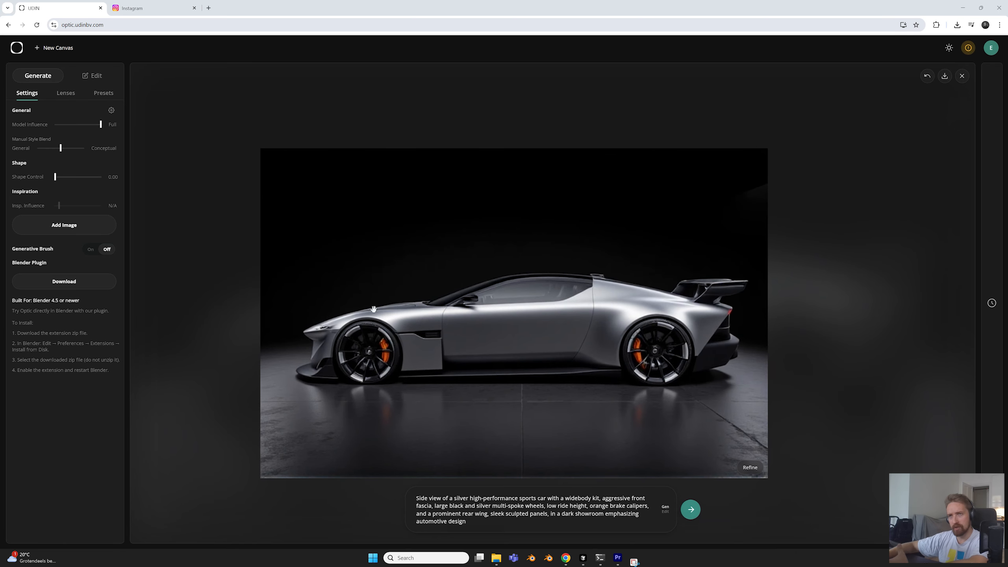
left_click_drag(61, 149, 61, 151)
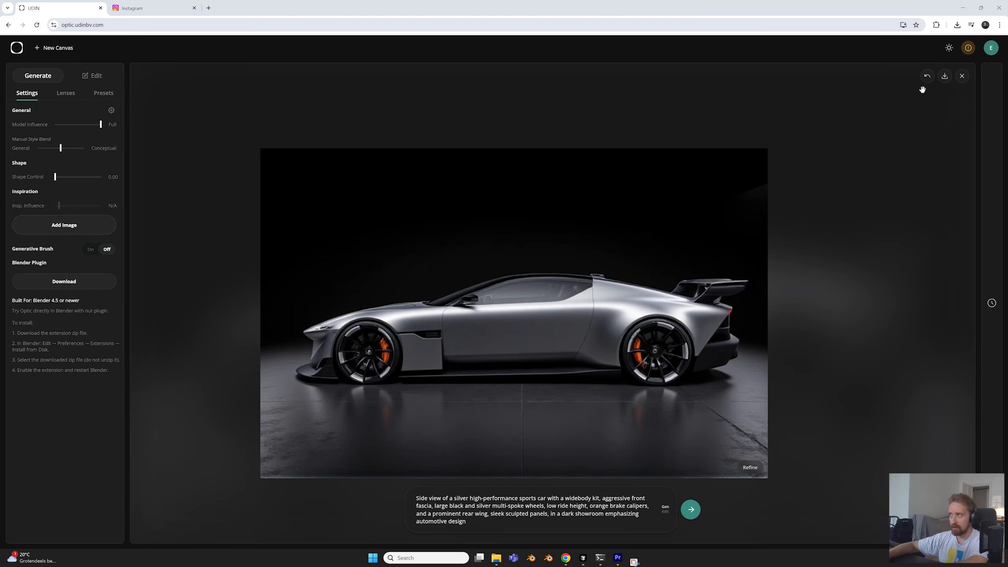
Start over and generate a 3:4 image of a futuristic triangular mountain building perched on a cliff, with winding walkway and glass entrance
left_click(962, 76)
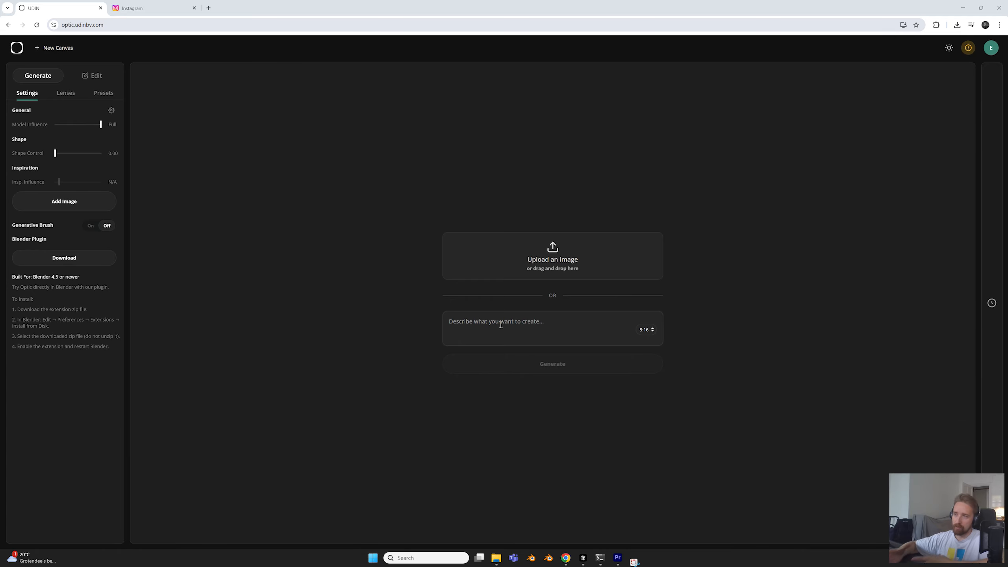
left_click(647, 331)
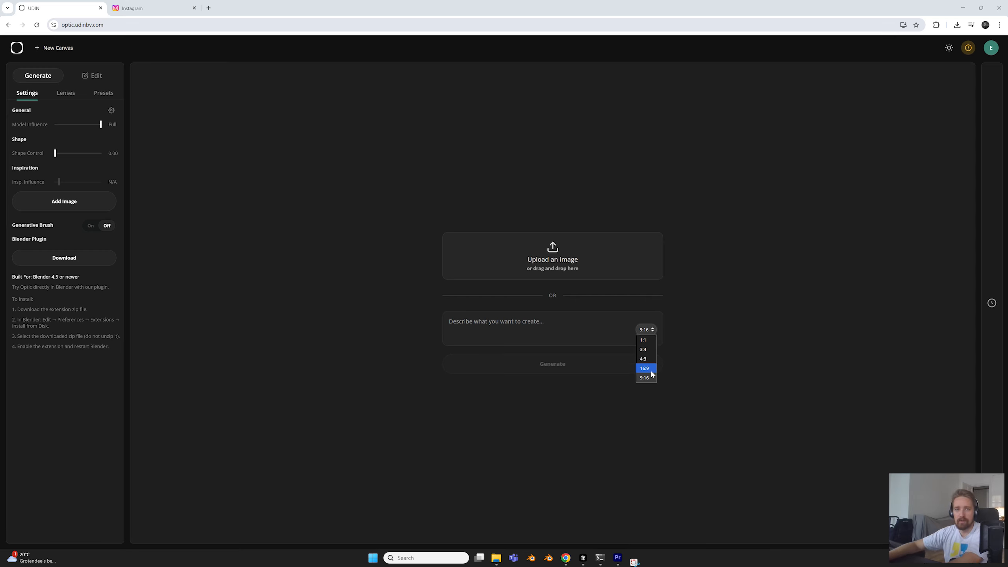
left_click(644, 349)
left_click(526, 322)
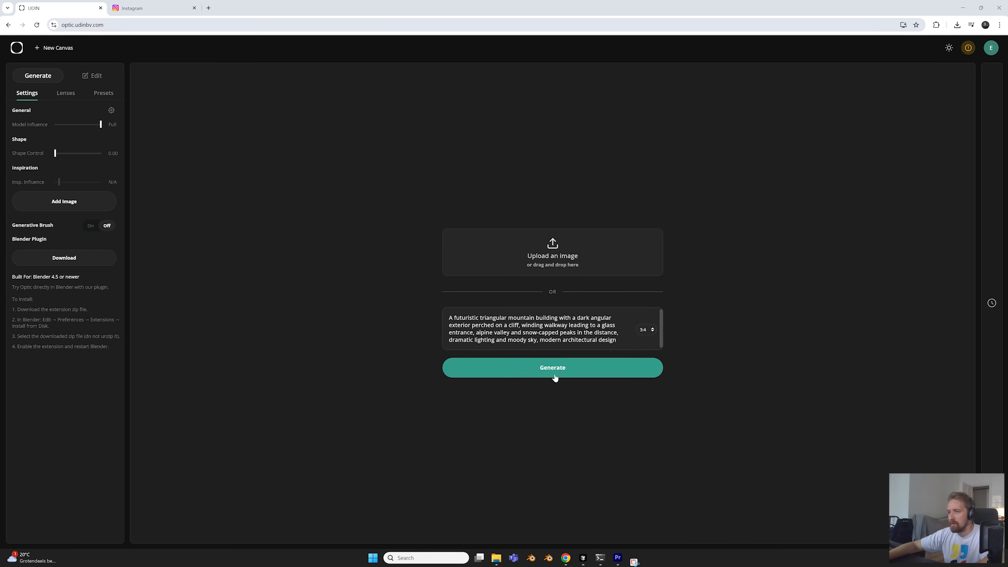
left_click(555, 368)
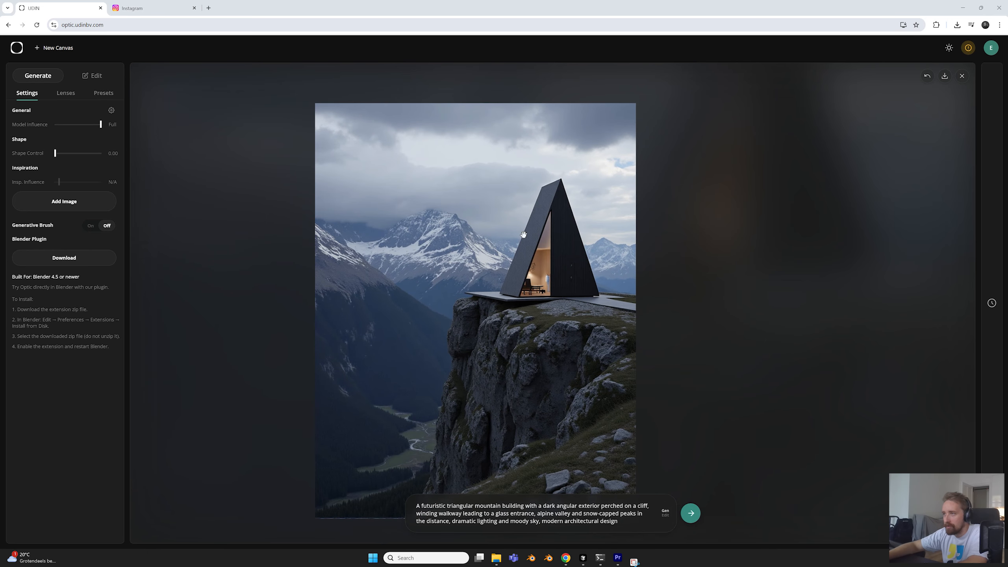
scroll(484, 249, "up", 2)
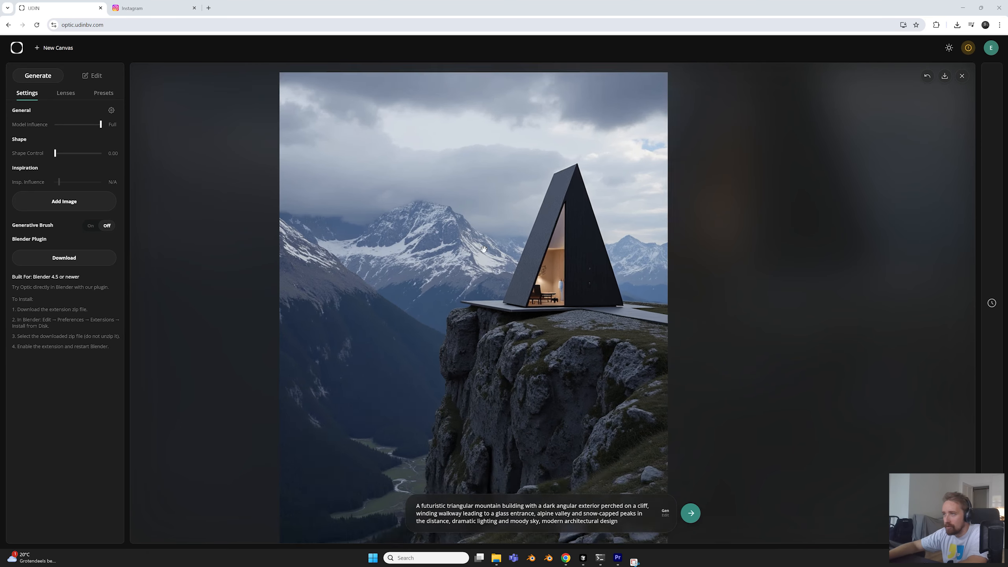
scroll(484, 249, "down", 2)
left_click_drag(483, 281, 521, 261)
scroll(521, 262, "up", 1)
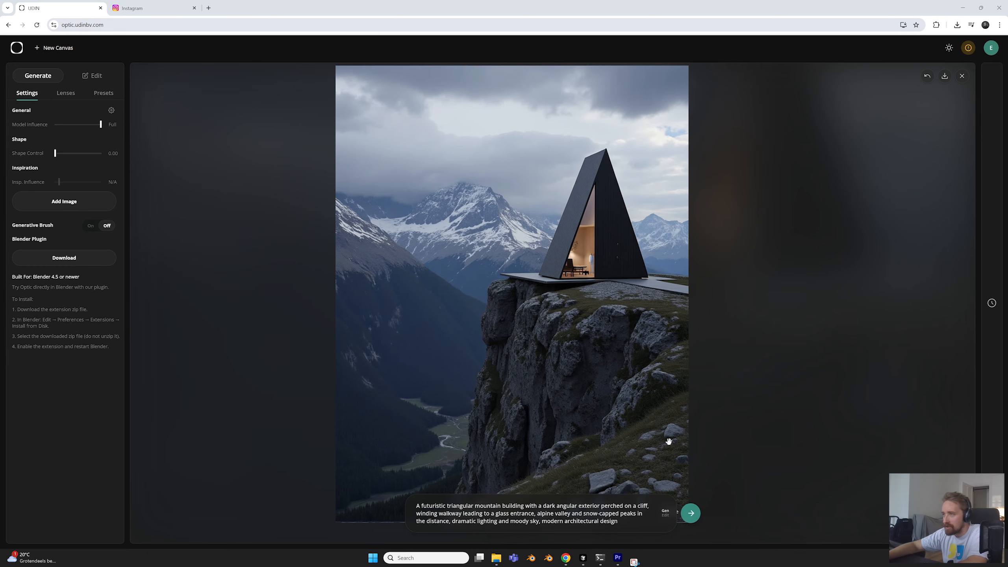
Regenerate the triangular mountain building from the same prompt and examine its facade, openings and walkway up close
left_click(692, 513)
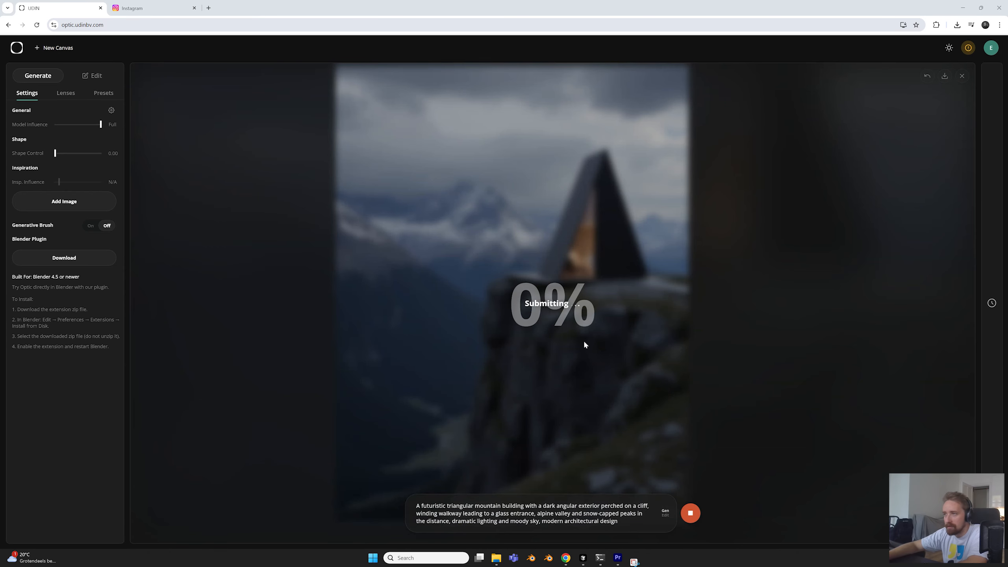
scroll(514, 338, "down", 3)
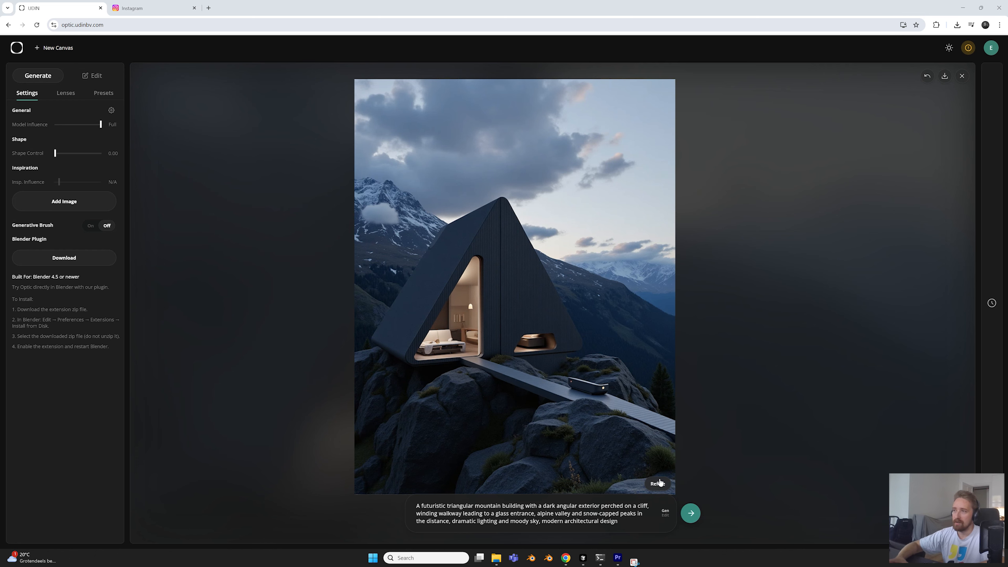
scroll(483, 382, "up", 5)
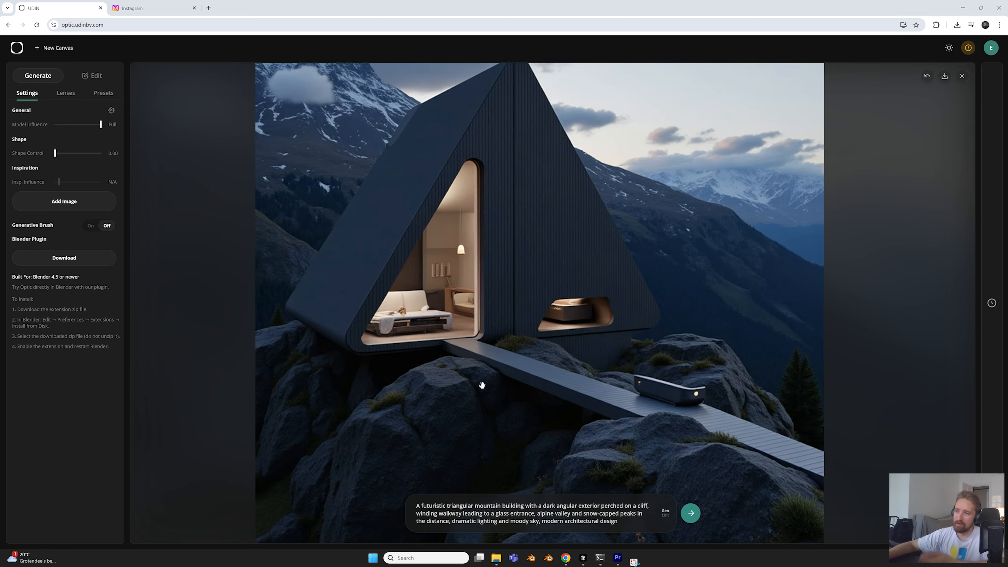
scroll(484, 392, "down", 5)
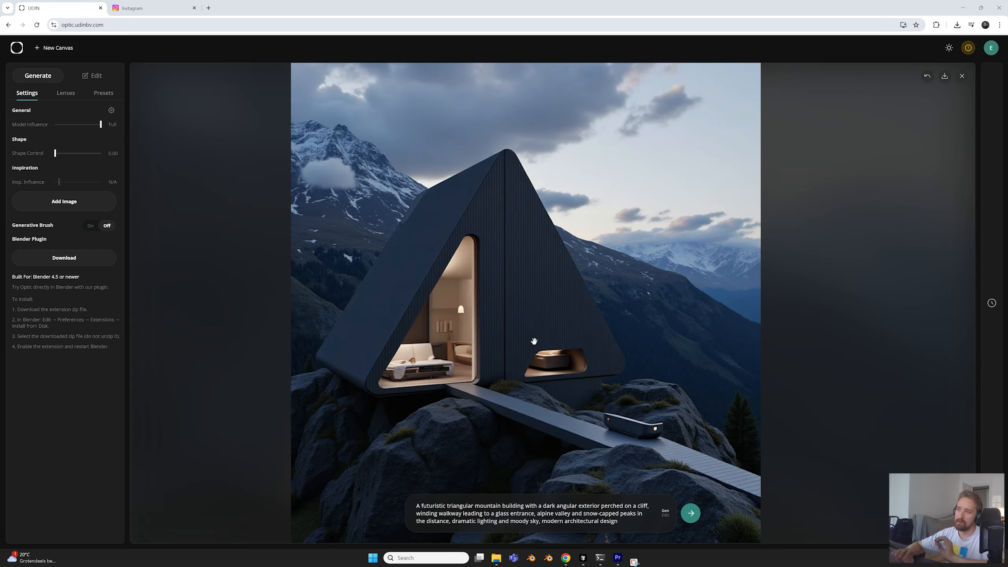
mouse_move(571, 350)
left_mouse_down()
mouse_move(573, 320)
mouse_move(555, 324)
mouse_move(566, 348)
mouse_move(555, 349)
left_mouse_up()
scroll(573, 320, "down", 2)
scroll(555, 324, "down", 1)
scroll(555, 349, "down", 1)
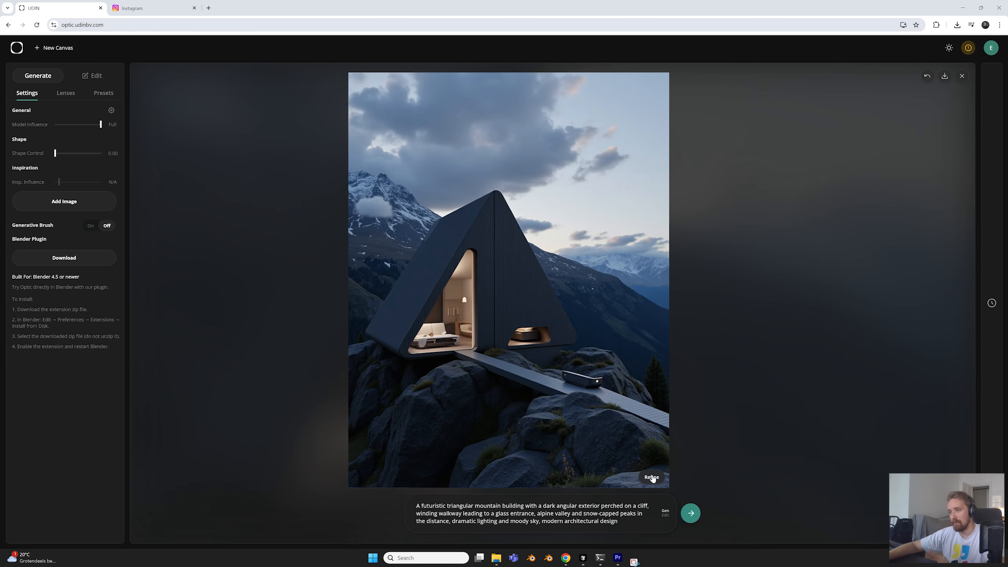
Refine the mountain building render and examine the sharpened interior and cladding details
left_click(653, 478)
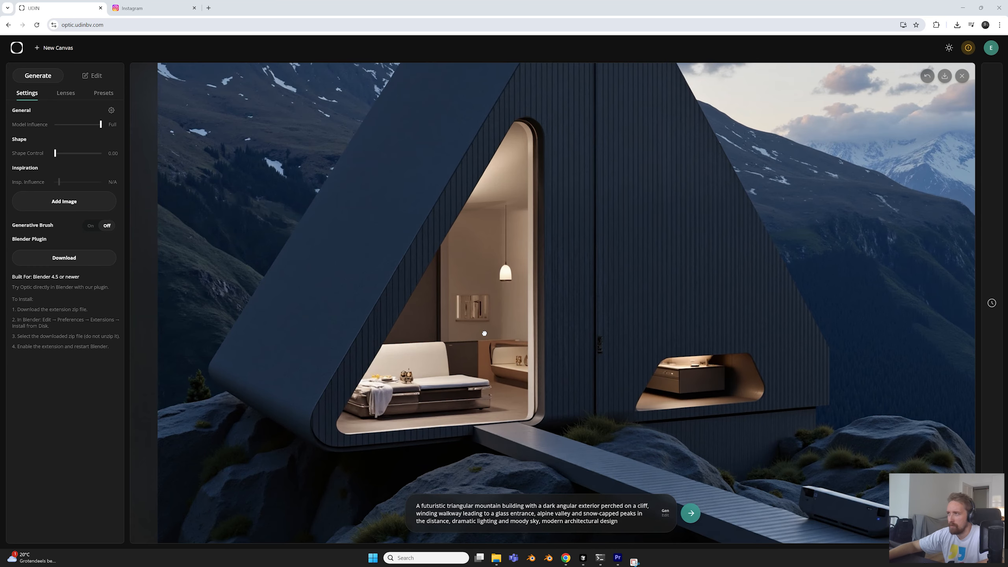
left_click_drag(485, 333, 498, 349)
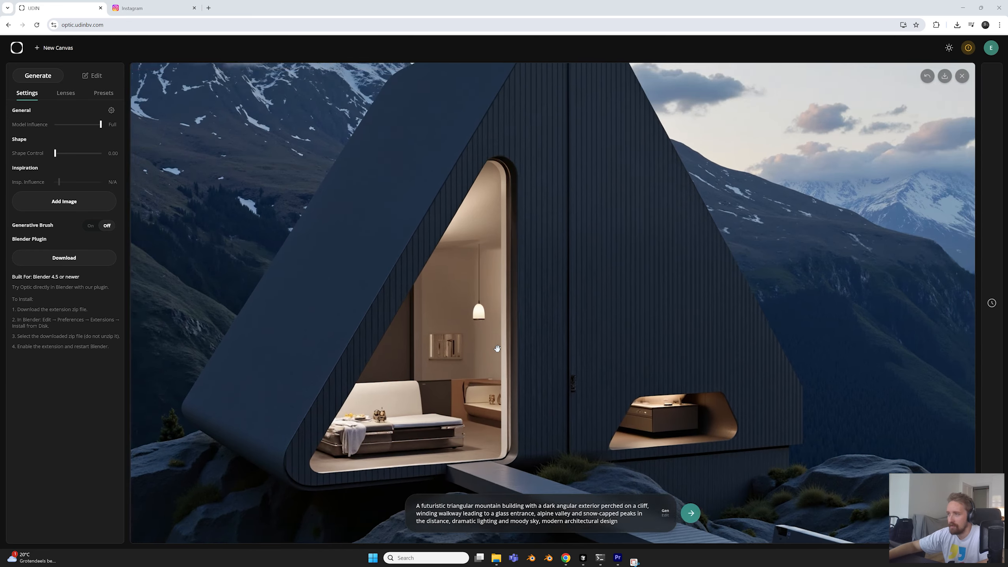
scroll(498, 349, "down", 2)
scroll(498, 348, "down", 3)
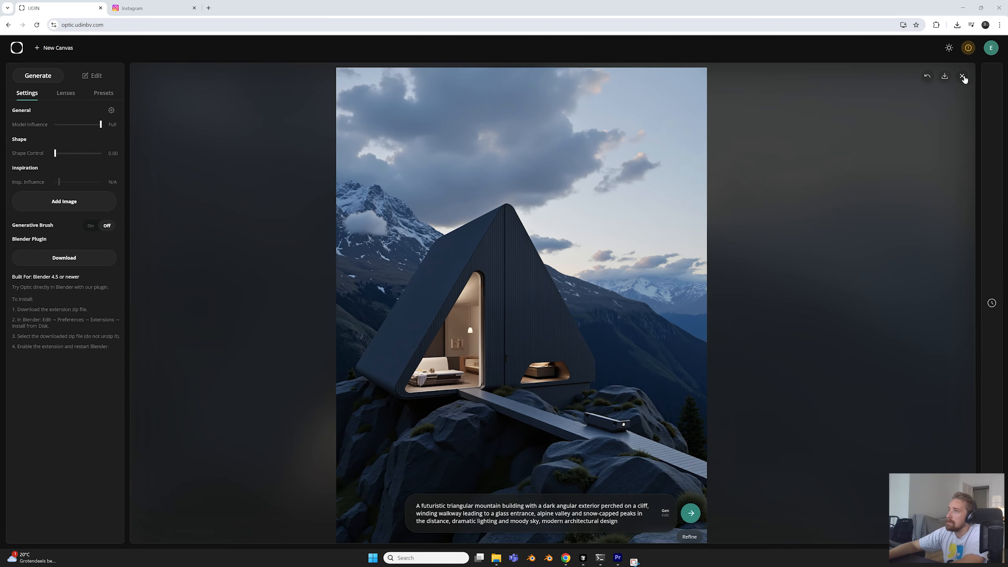
Clear the building image and enter the prompt "Chair in a minimalistic room, orange color, sunshine" for a new creation
left_click(962, 76)
left_click(526, 320)
type("c")
key("BackSpace")
type("C")
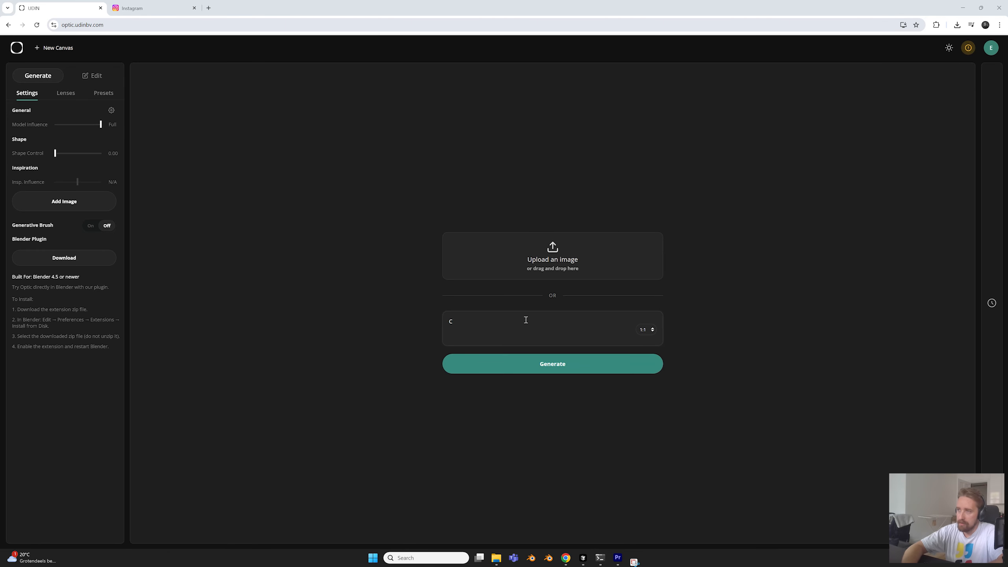
type("hair")
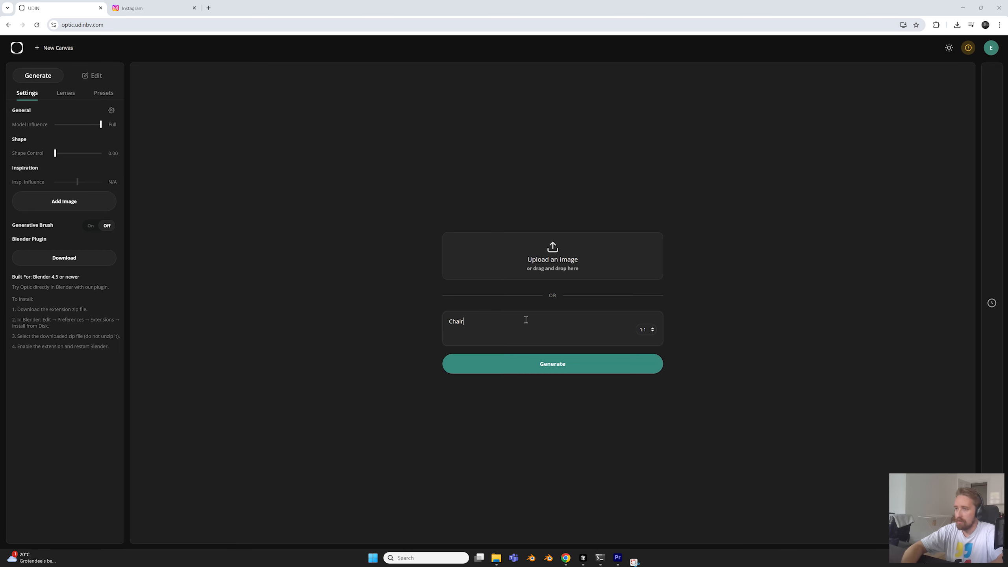
type(" in a ")
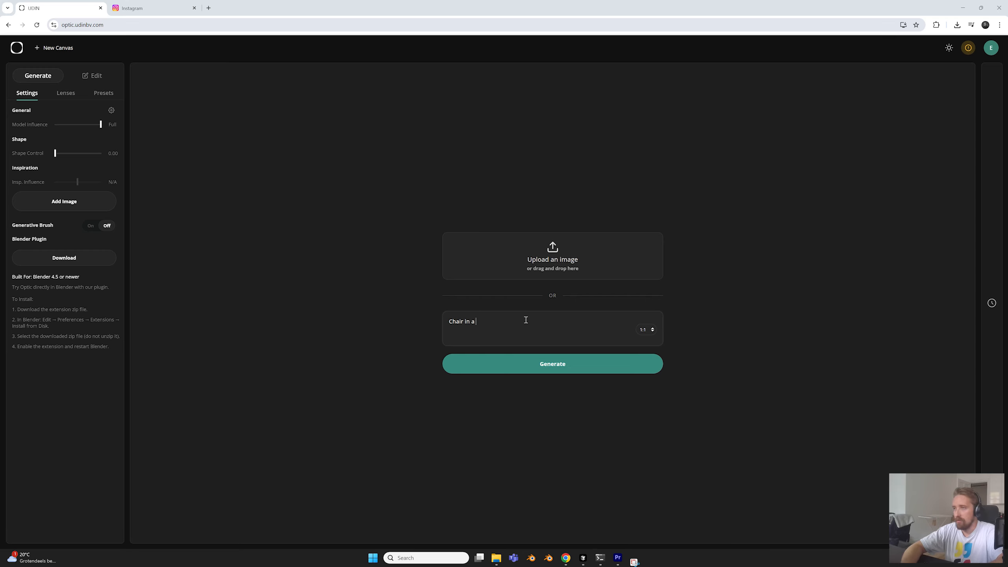
type("minimalistic room, orange co")
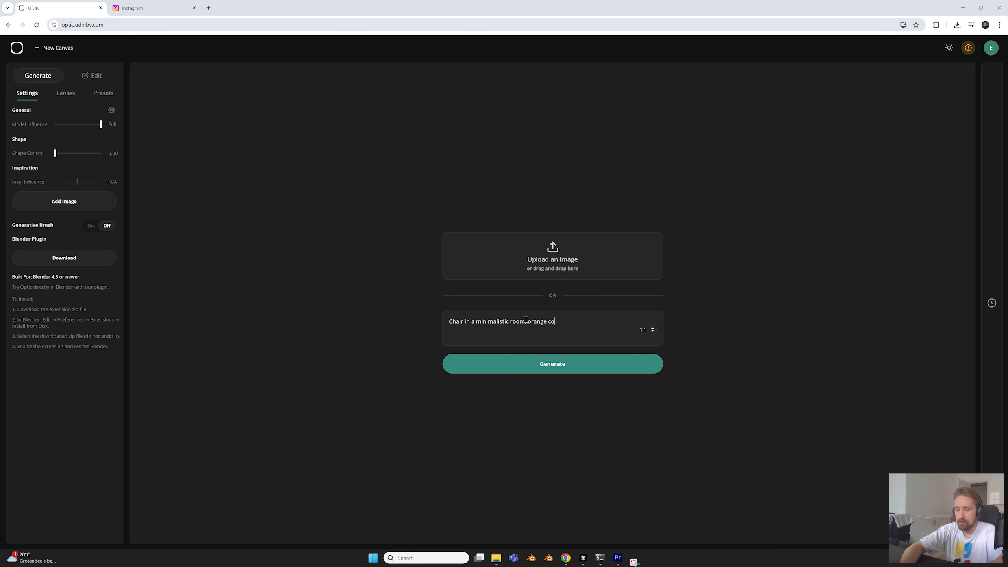
type("lor, sunshine")
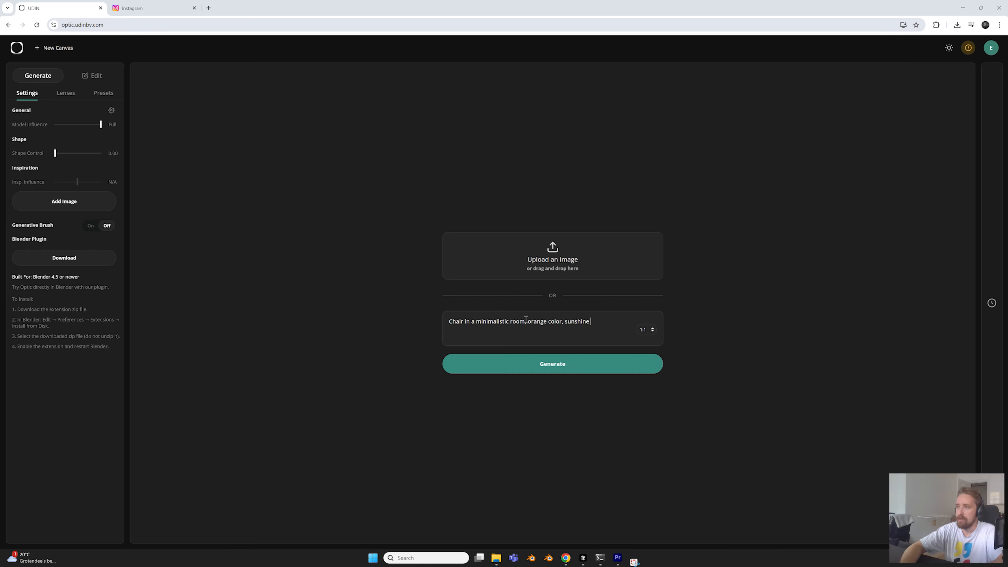
Set the aspect ratio to 3:4, generate the orange chair image and inspect its composition
left_click(647, 329)
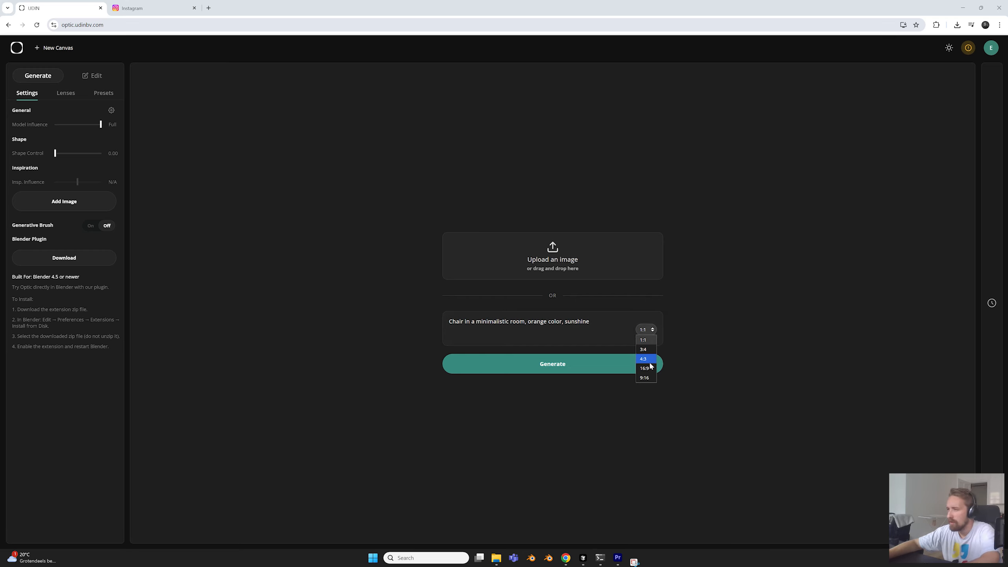
left_click(646, 360)
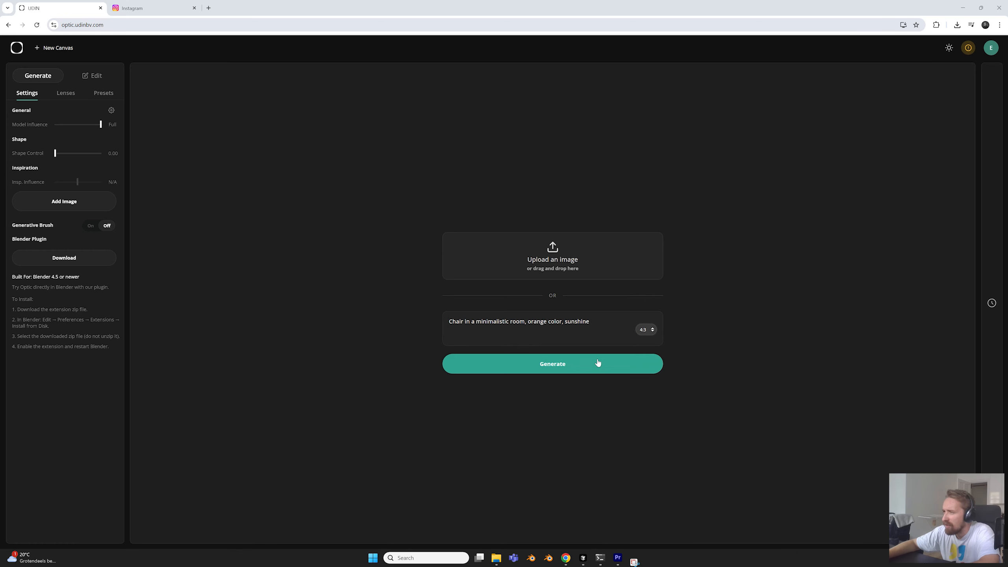
left_click(647, 330)
left_click(648, 349)
left_click(542, 365)
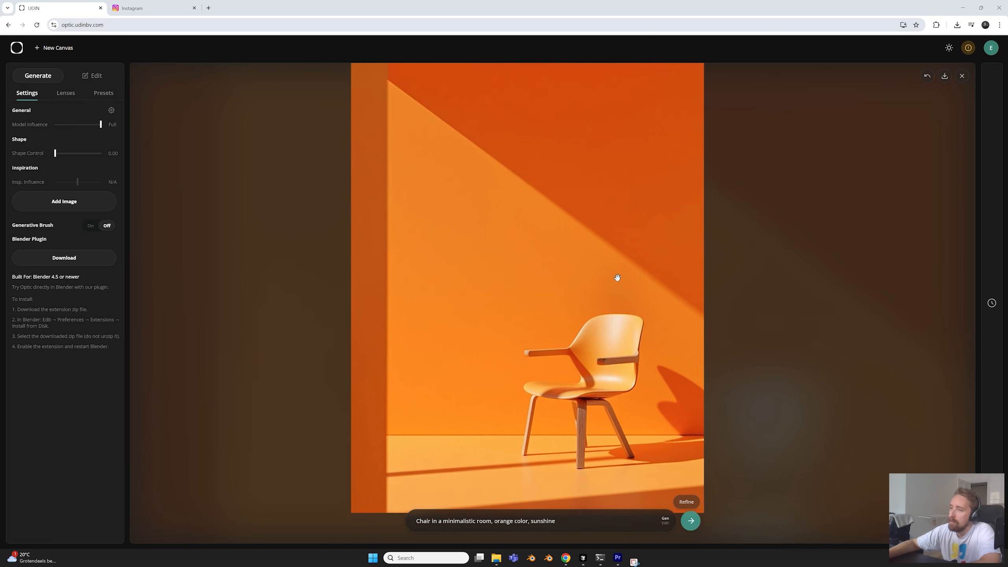
scroll(591, 299, "up", 1)
left_click_drag(588, 301, 548, 283)
scroll(549, 281, "up", 1)
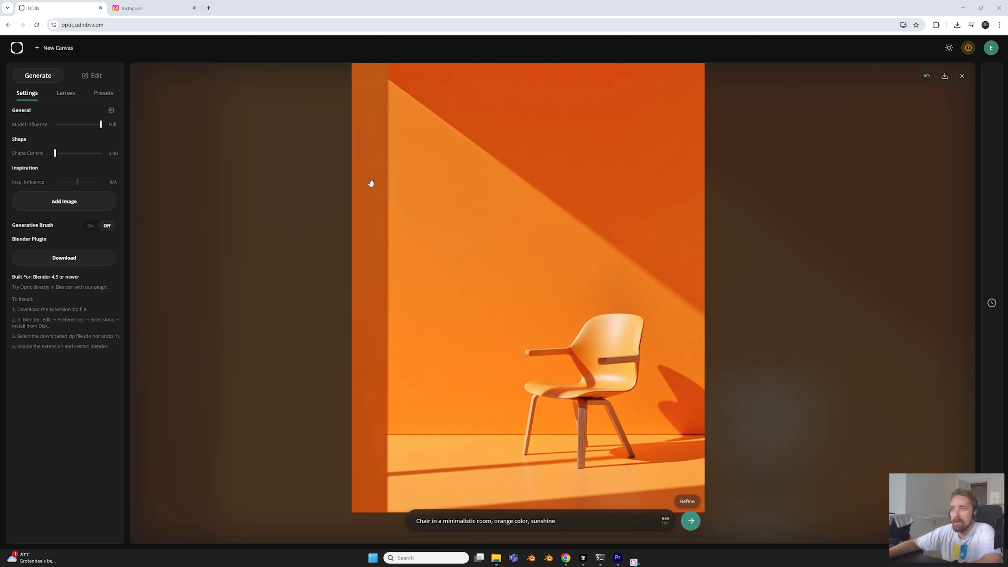
scroll(419, 204, "down", 1)
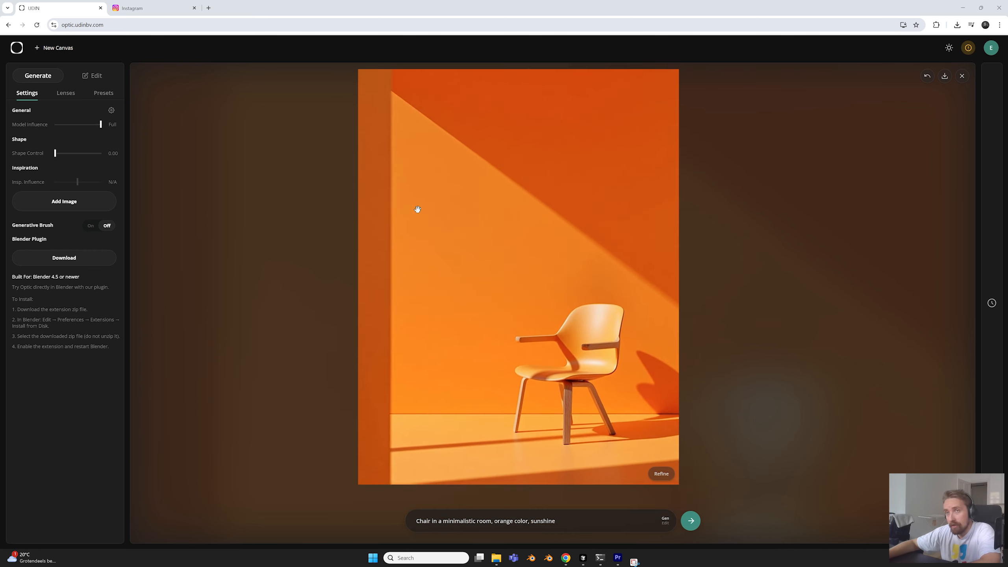
left_click_drag(421, 205, 410, 216)
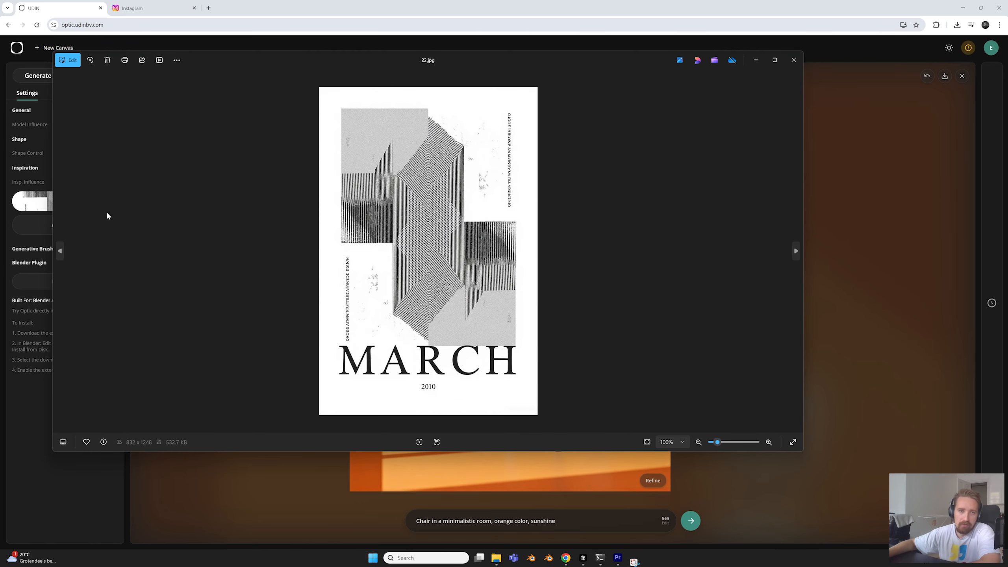
Generate the chair prompt again with the MARCH poster and the pastel armchair picture as inspirations, both at 0.50 influence, and inspect the image
left_click(794, 60)
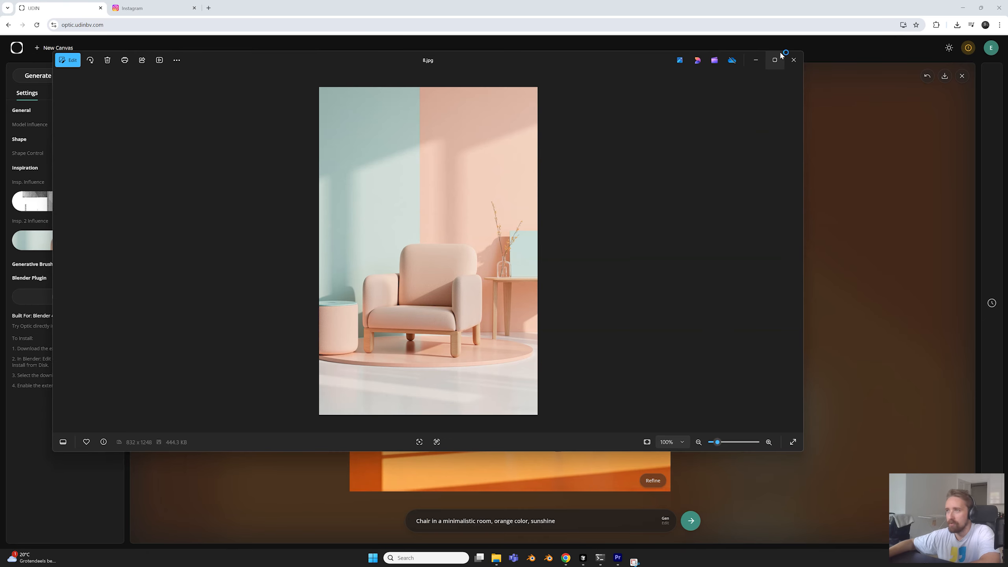
left_click(794, 59)
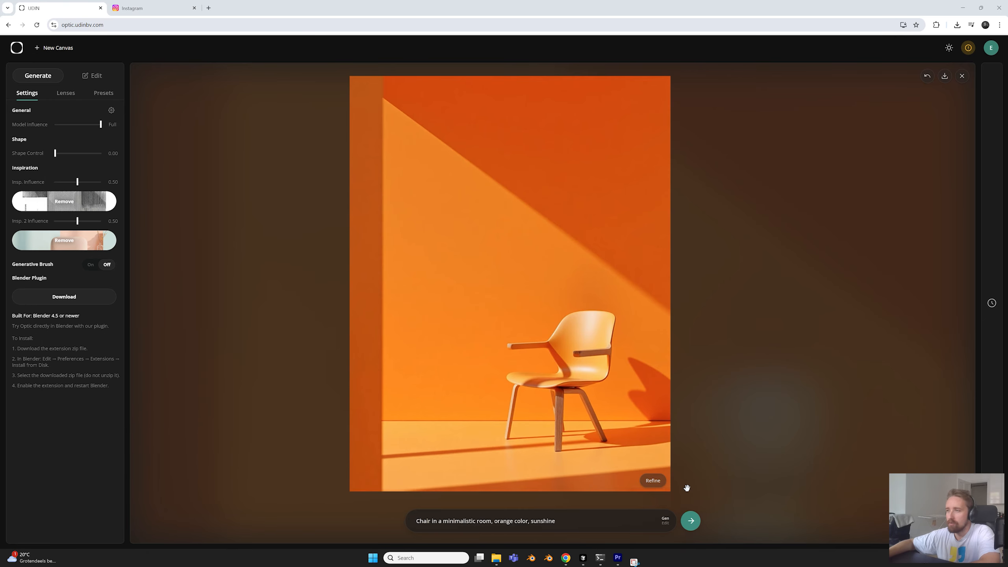
left_click(691, 521)
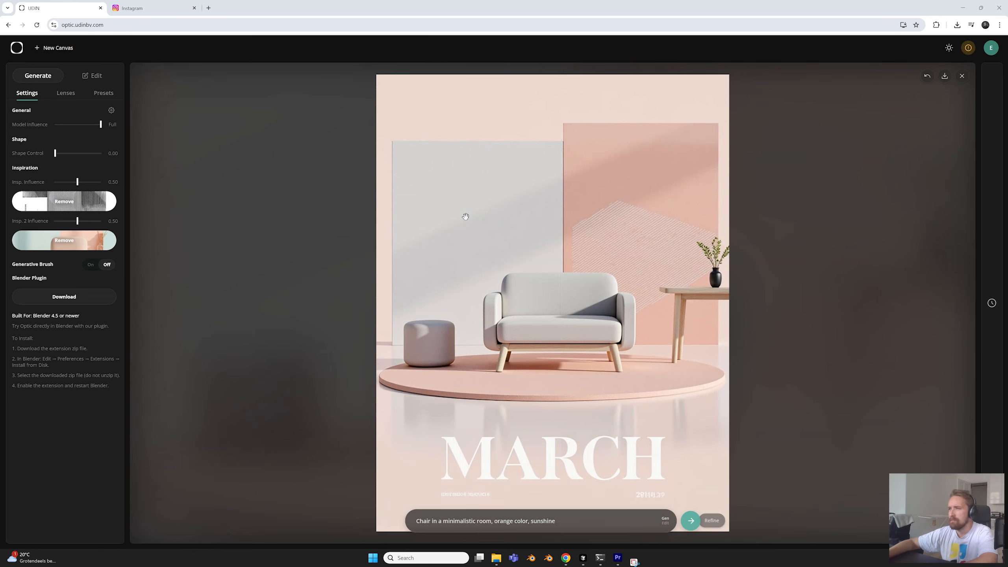
left_click_drag(586, 233, 518, 230)
scroll(522, 224, "down", 2)
scroll(519, 230, "up", 1)
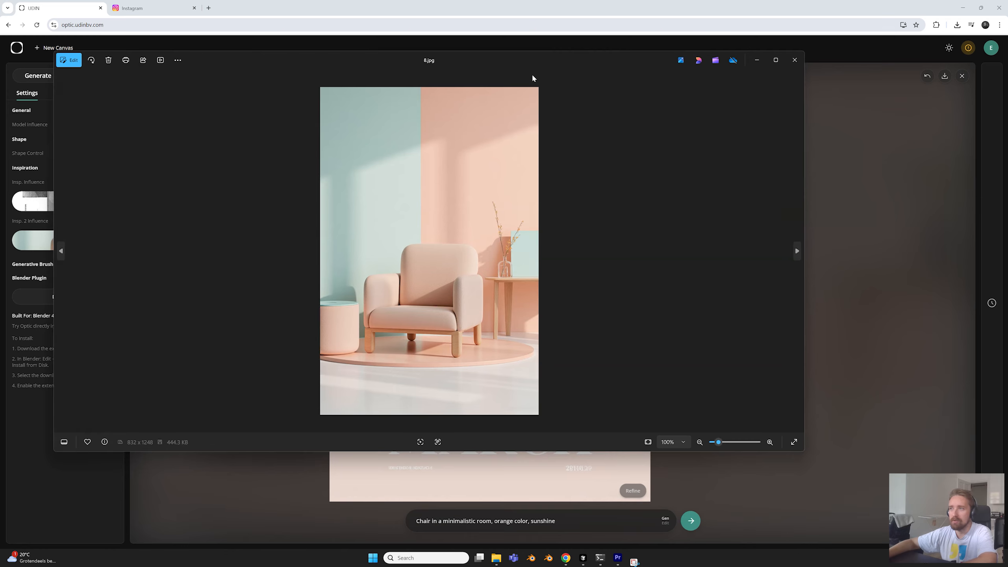
Compare the generated MARCH sofa image with its pastel armchair and MARCH poster inspirations, and inspect how their elements blend
left_click_drag(534, 67, 840, 72)
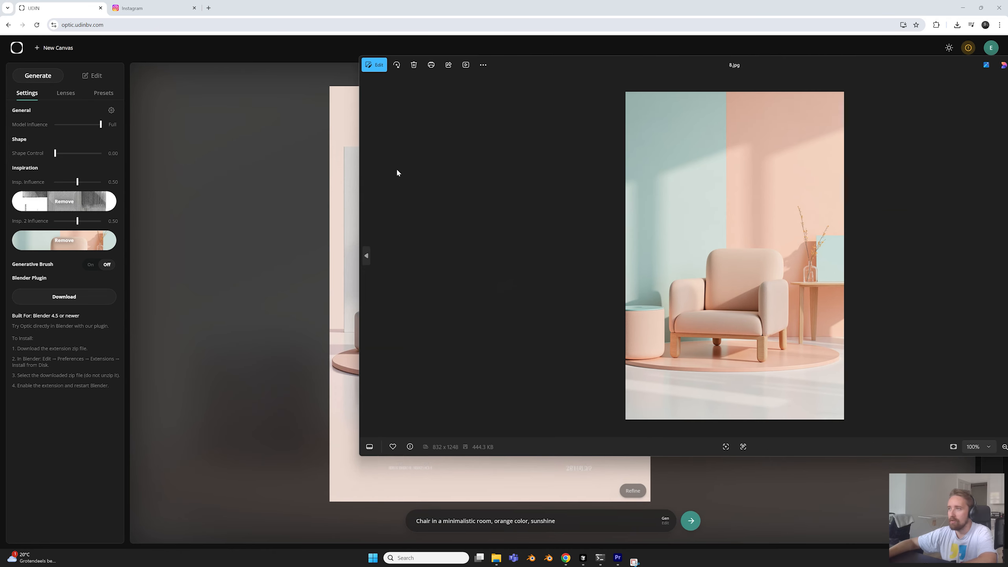
left_click_drag(359, 163, 621, 147)
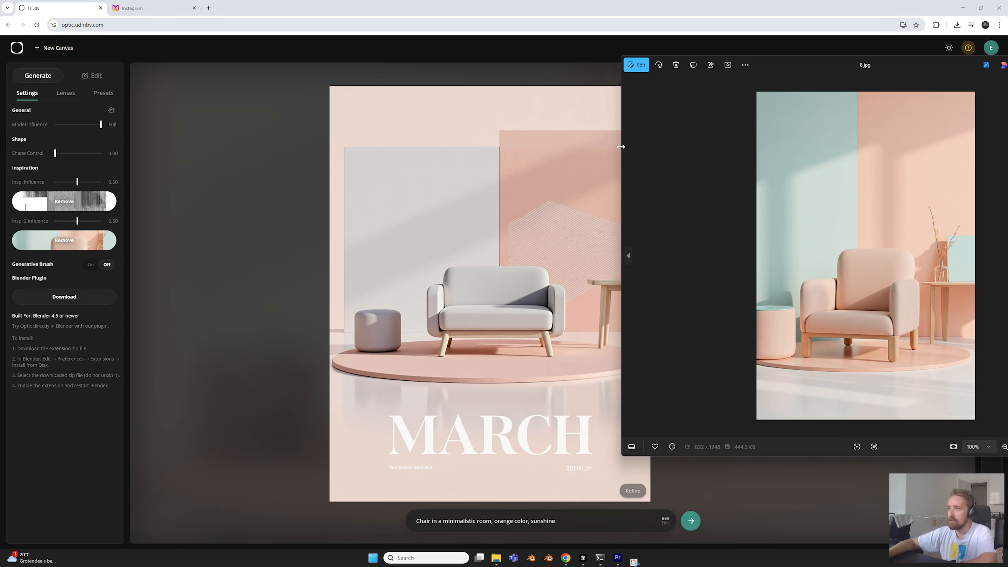
left_click_drag(52, 139, 437, 128)
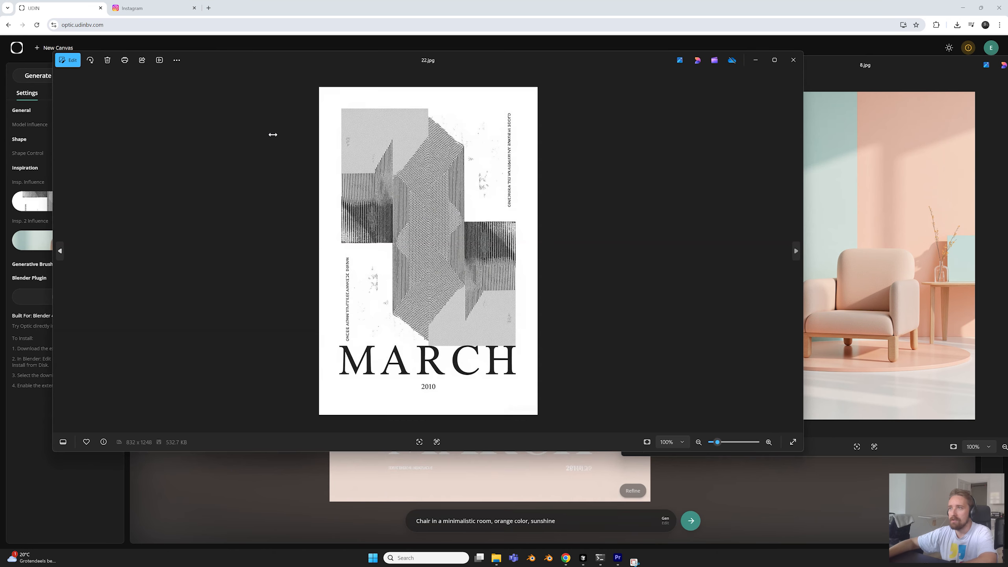
left_click_drag(583, 64, 509, 63)
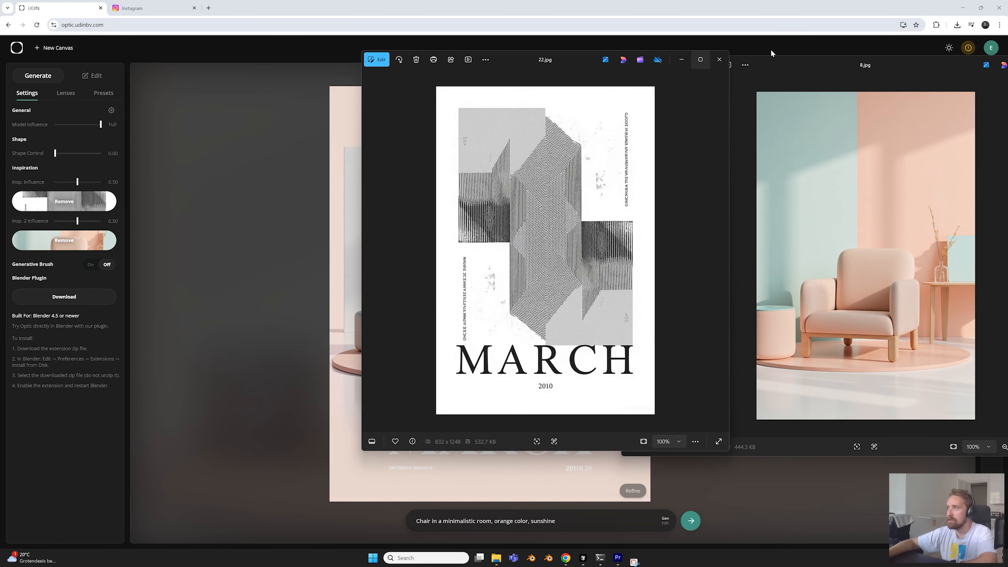
left_click(256, 210)
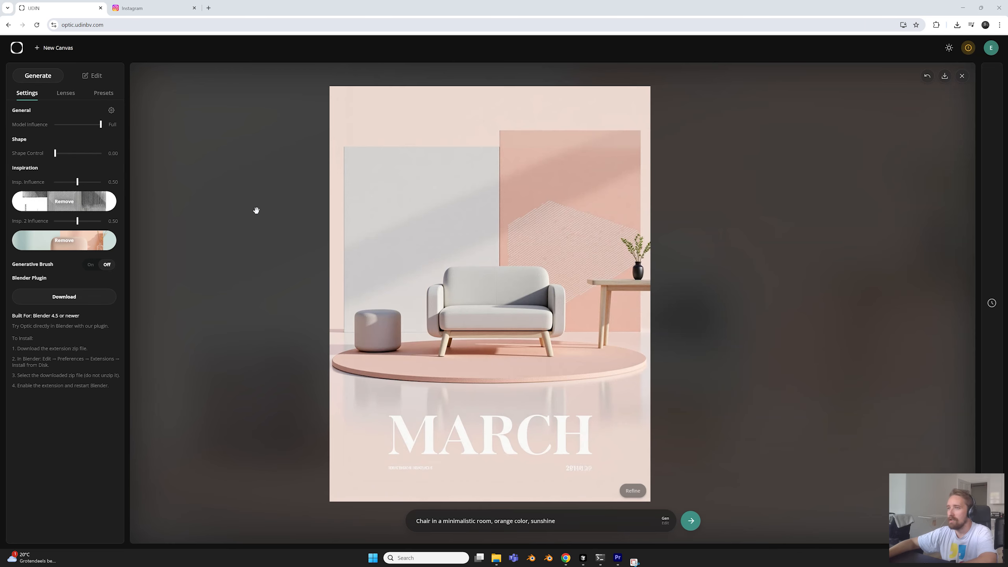
scroll(472, 309, "down", 2)
scroll(472, 309, "up", 2)
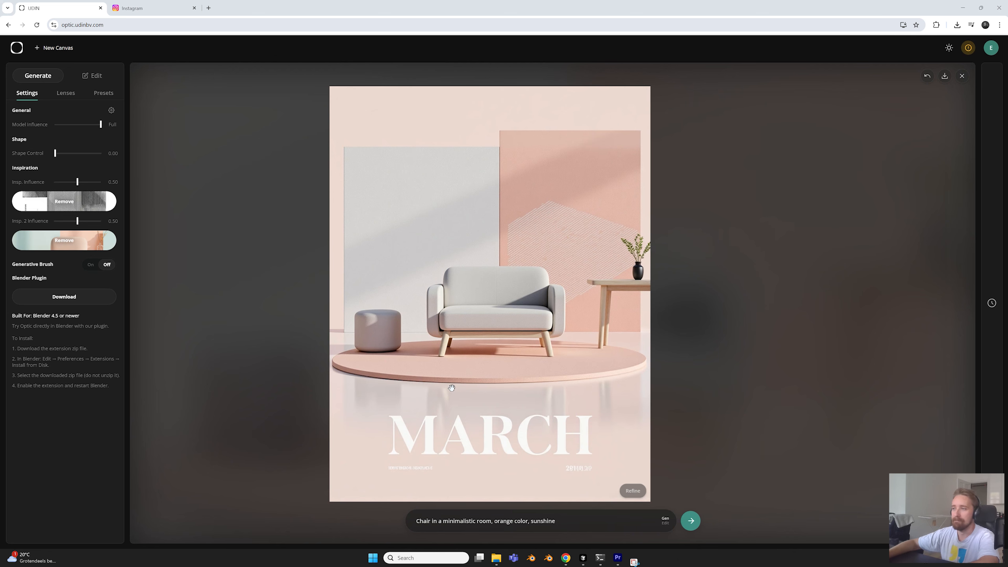
scroll(424, 384, "down", 1)
left_click_drag(431, 375, 455, 363)
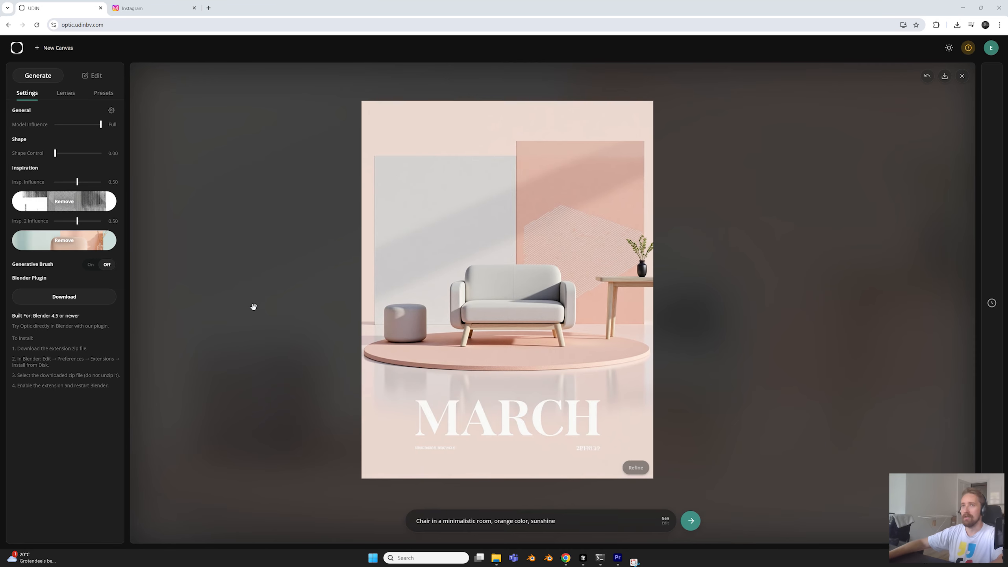
mouse_move(439, 305)
left_mouse_down()
mouse_move(420, 298)
mouse_move(435, 309)
left_mouse_up()
scroll(419, 299, "up", 1)
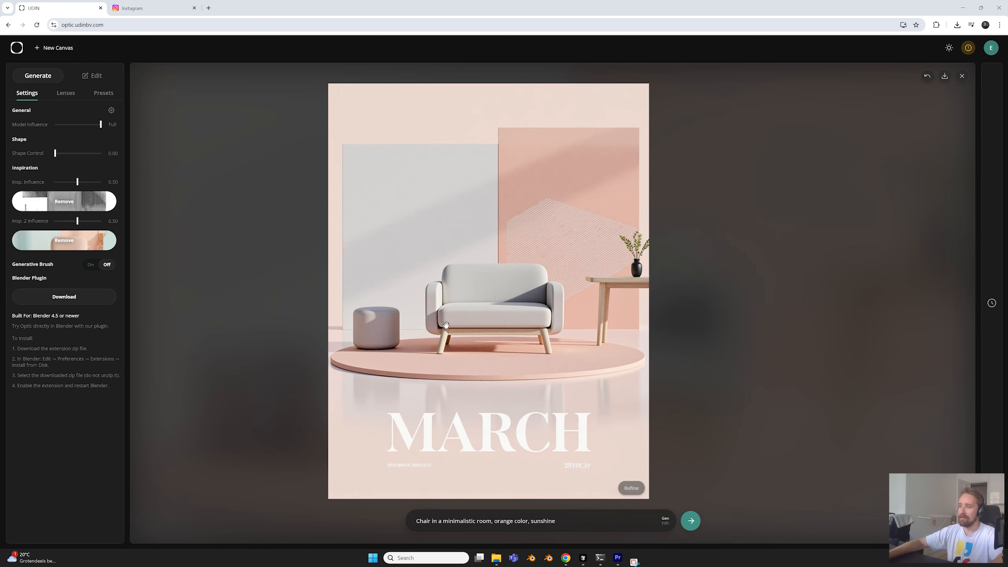
Edit the sofa poster with the instruction "Change the text to say "APRIL"" and inspect the new lettering
left_click(664, 523)
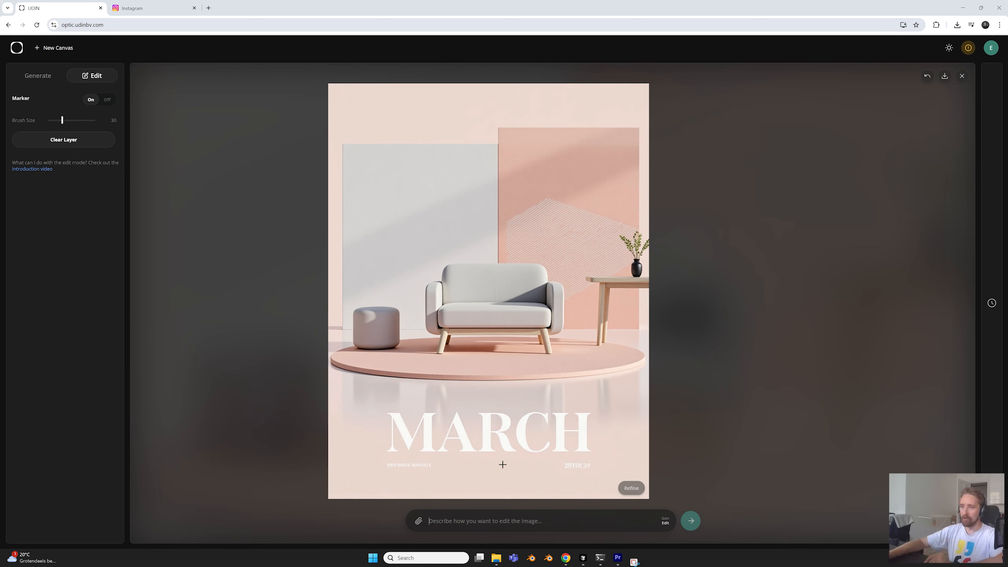
left_click(497, 524)
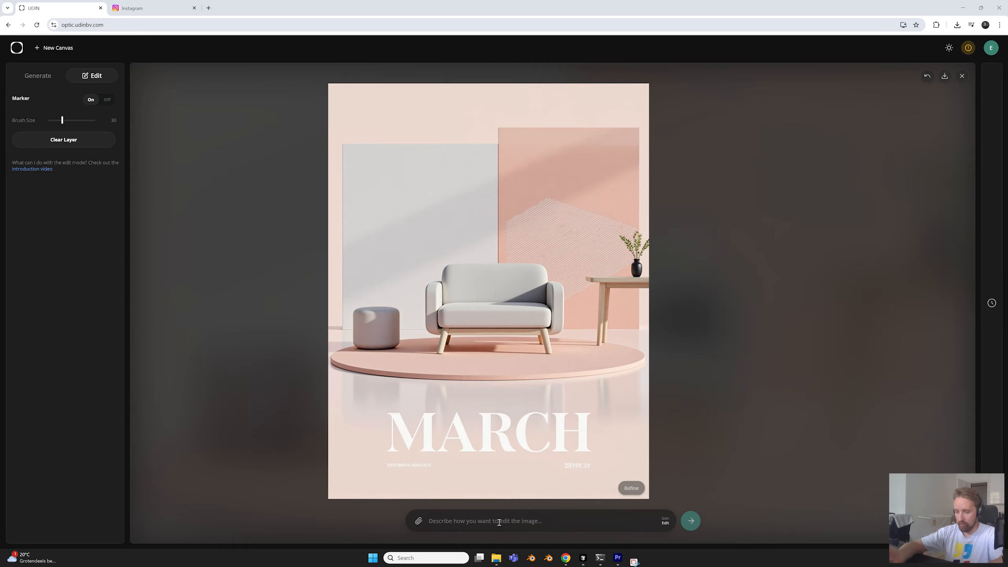
type("Change the text to say \"APRIL\"")
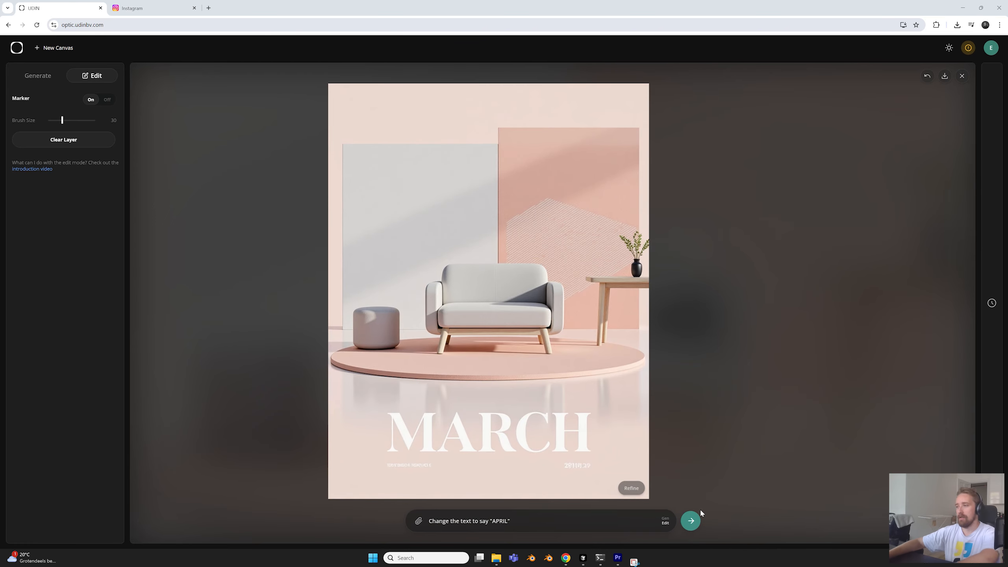
left_click(690, 521)
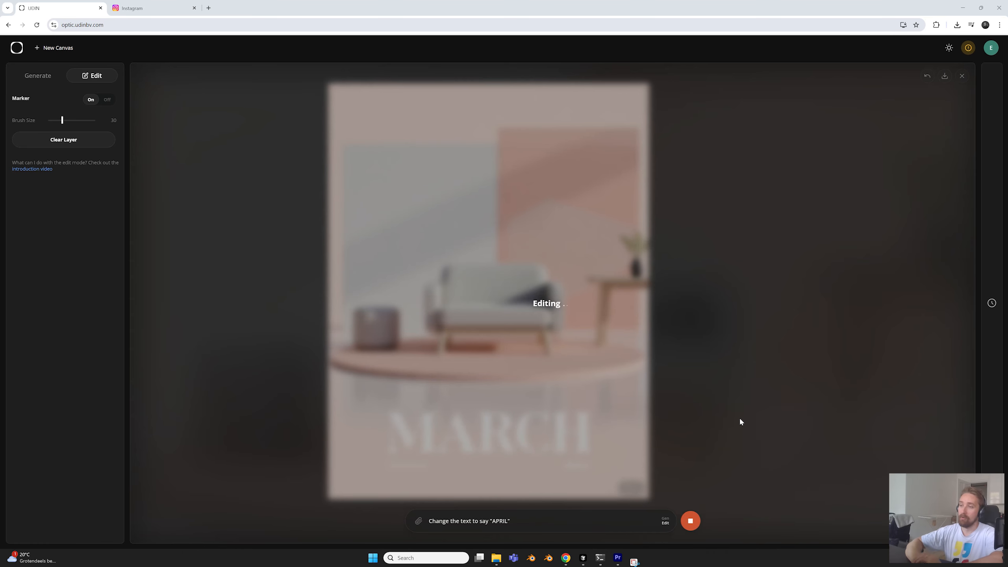
scroll(591, 443, "up", 2)
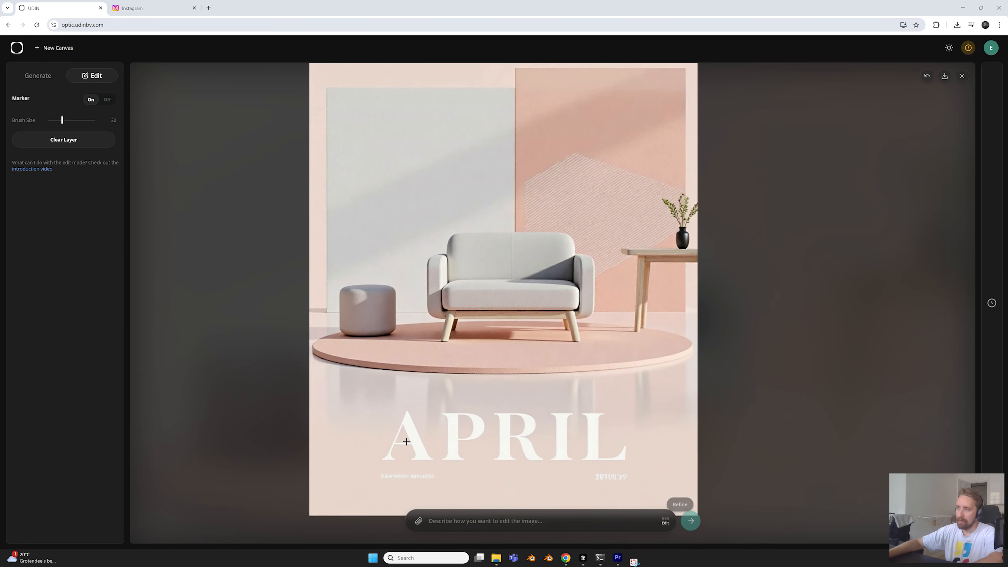
scroll(536, 397, "down", 3)
scroll(537, 368, "up", 1)
left_click_drag(528, 354, 522, 344)
scroll(518, 387, "down", 1)
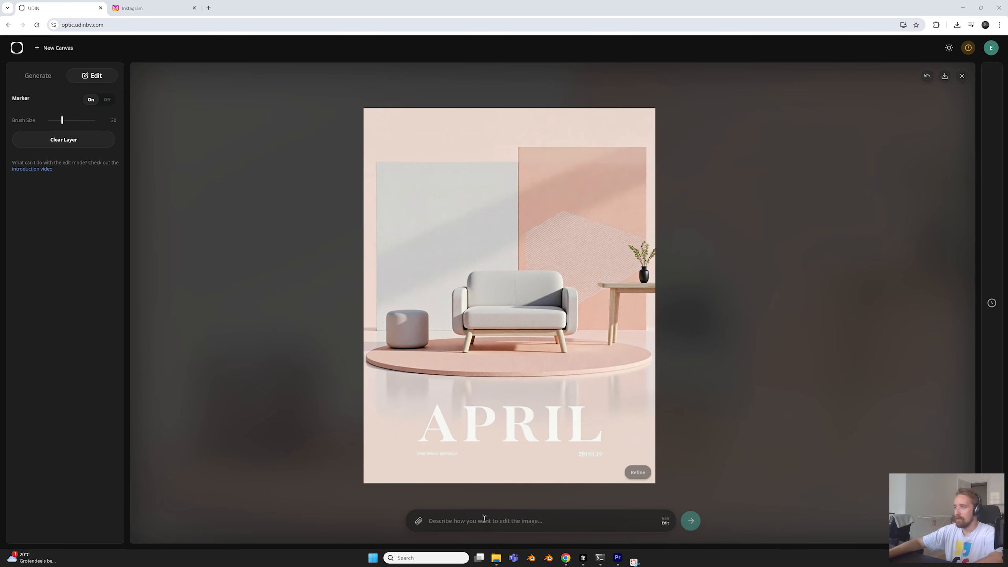
Edit the APRIL poster with the instruction "make the image more orange"
scroll(534, 409, "up", 1)
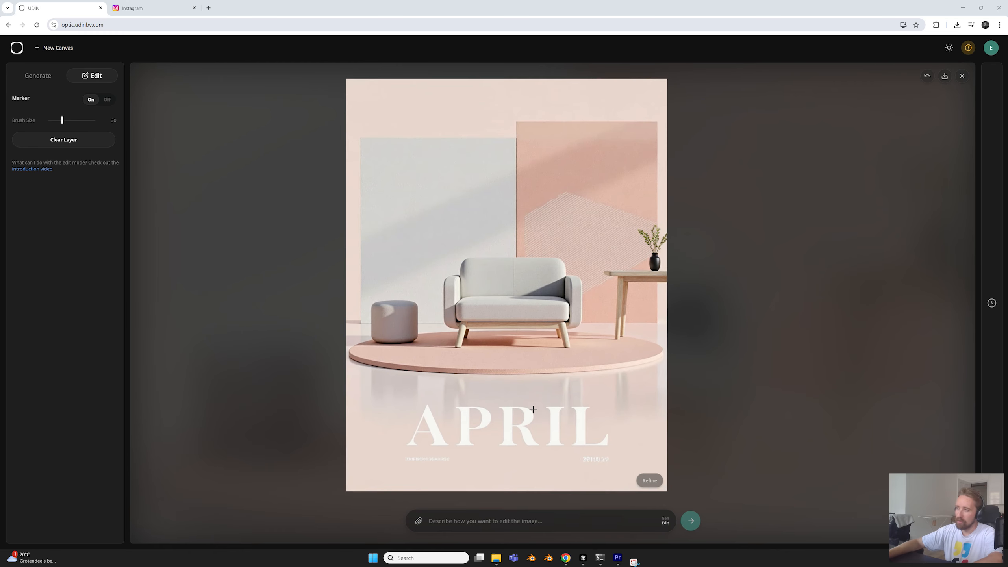
left_click(490, 522)
type("make the image mor")
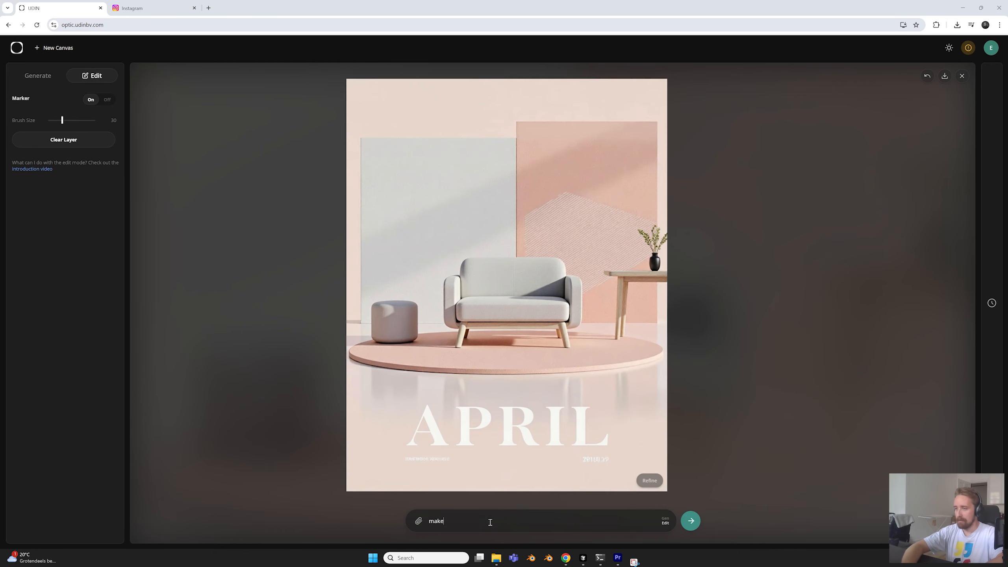
type("e orange")
left_click(691, 520)
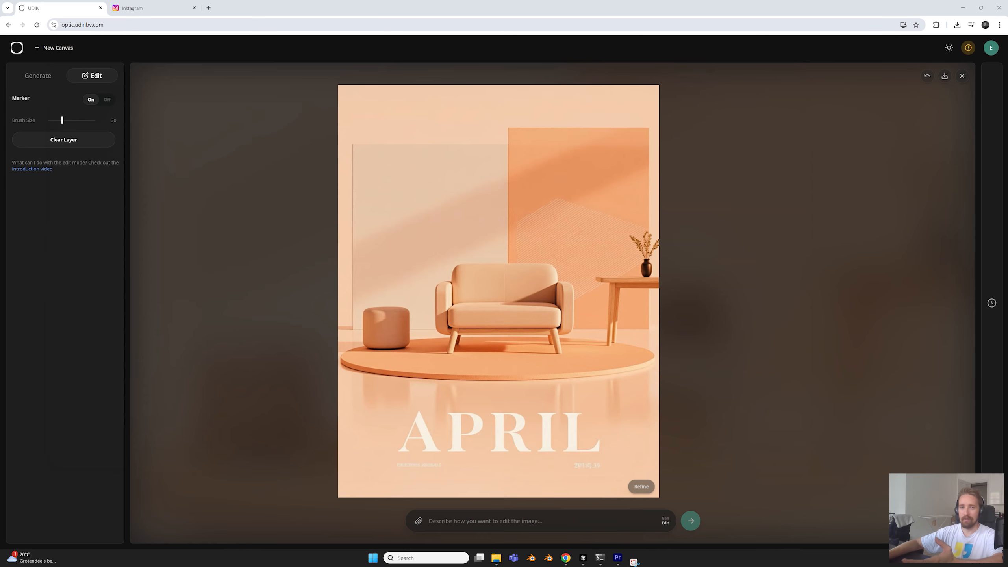
Examine the pastel armchair inspiration picture 8.jpg up close for comparison, then close it
scroll(443, 309, "up", 5)
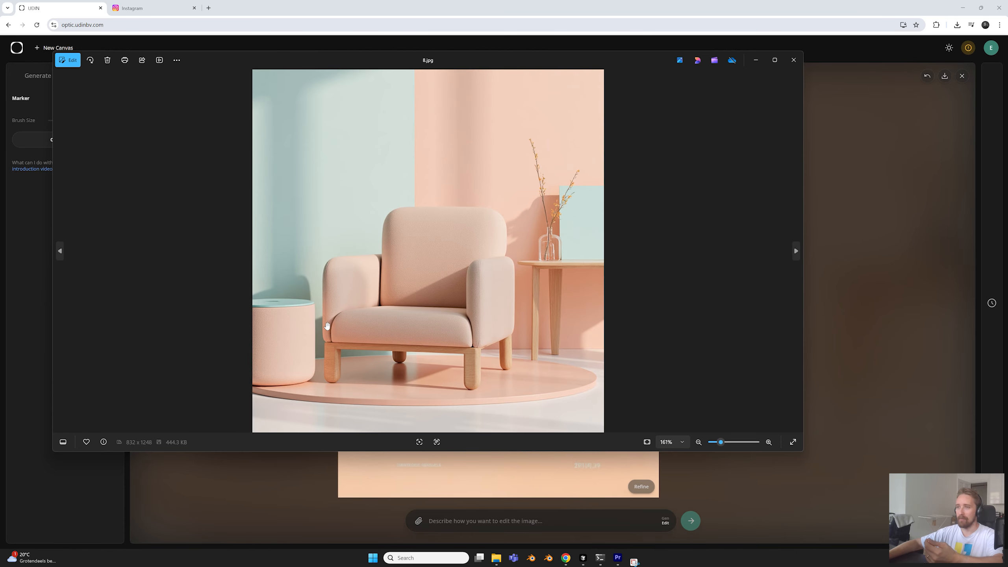
scroll(362, 314, "down", 5)
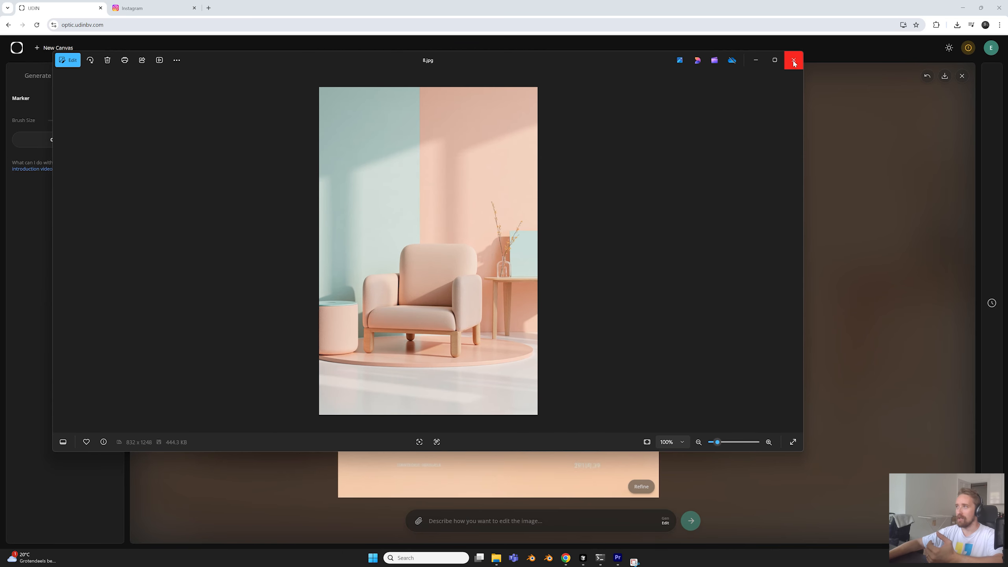
left_click(794, 61)
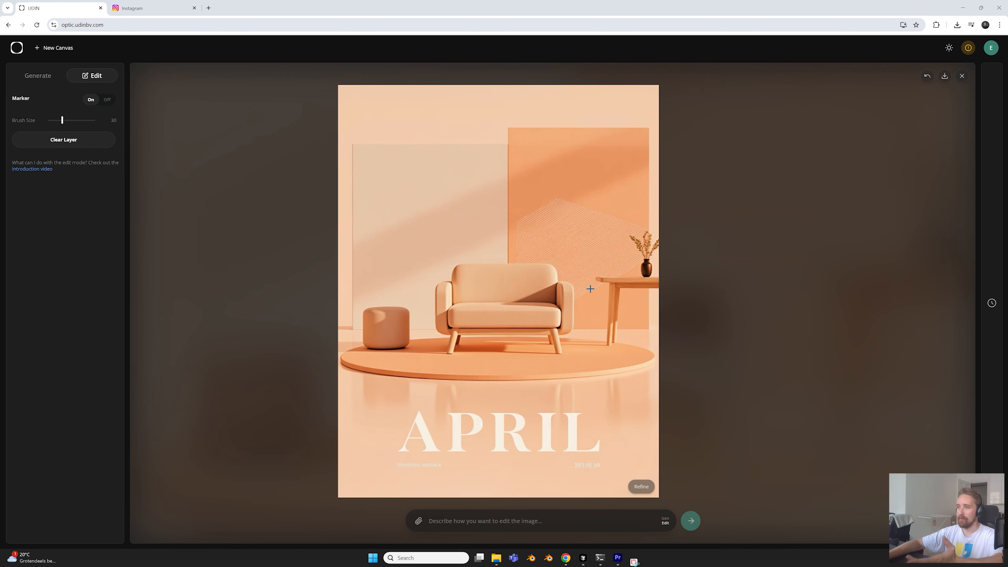
Refine the orange APRIL poster and inspect the sofa, wall pattern and vase details
left_click(641, 487)
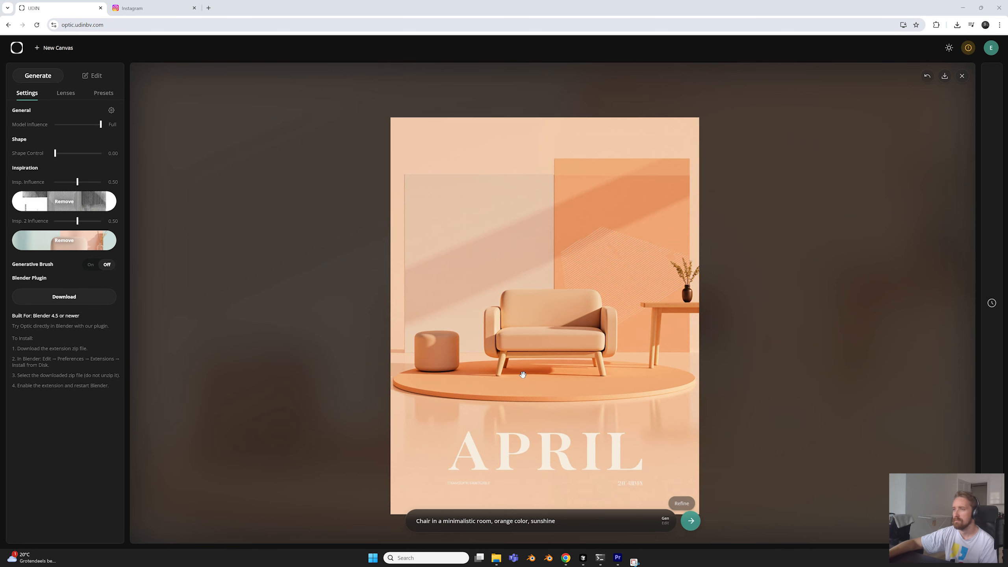
scroll(549, 285, "up", 11)
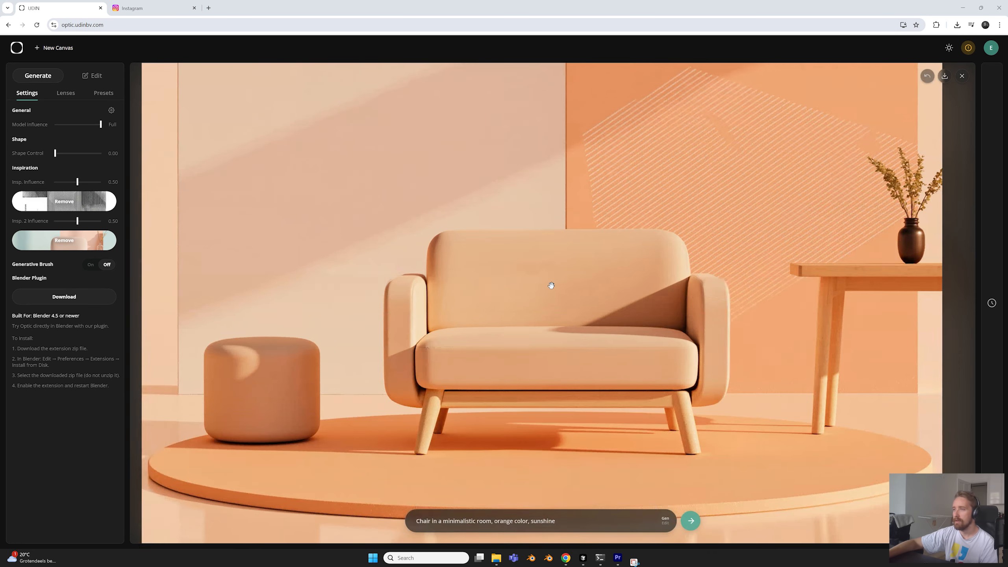
scroll(766, 283, "down", 10)
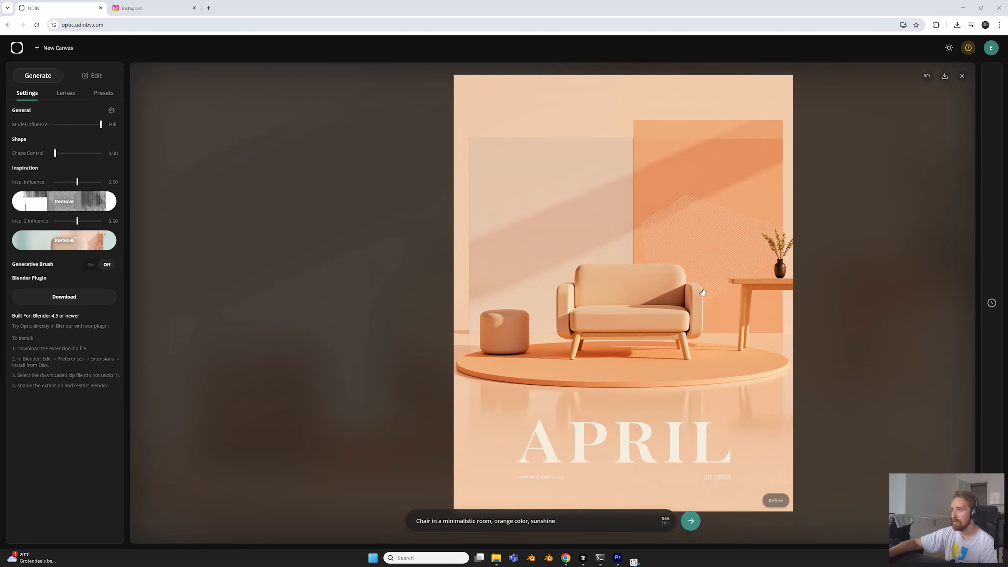
left_click_drag(666, 310, 632, 291)
scroll(632, 291, "down", 1)
left_click_drag(668, 237, 610, 243)
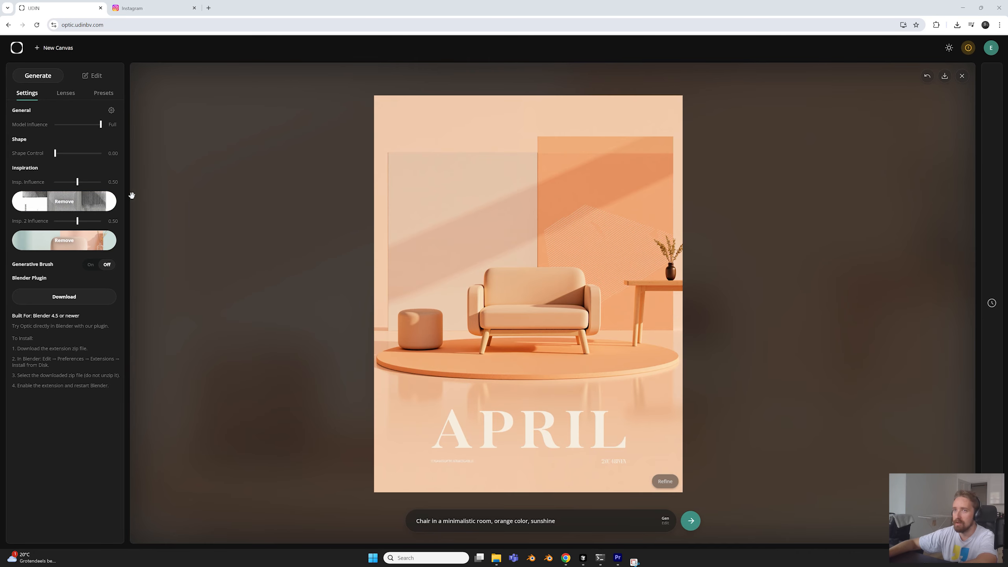
Remove the inspiration images and set the aspect ratio of a new creation to 16:9
left_click(99, 204)
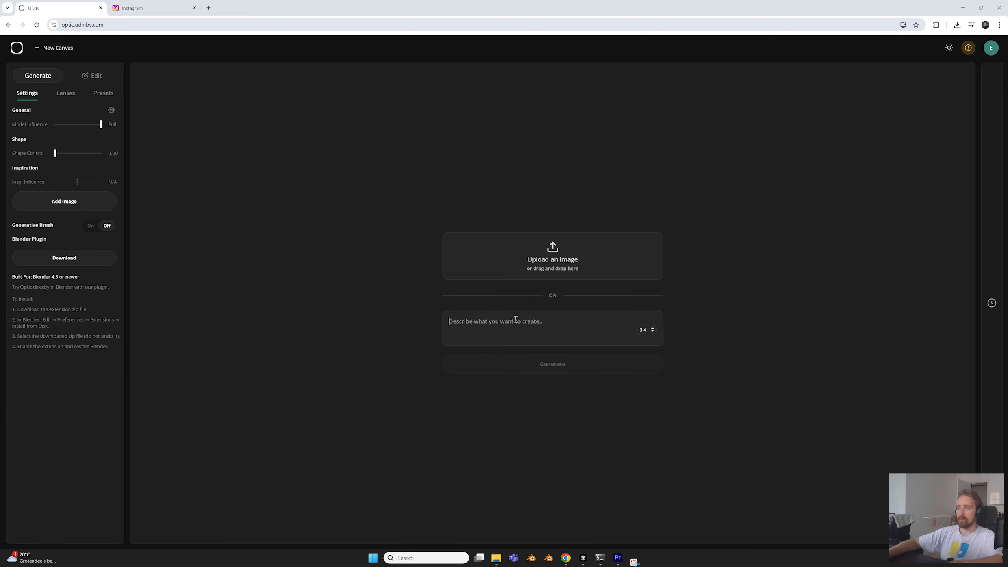
left_click(646, 330)
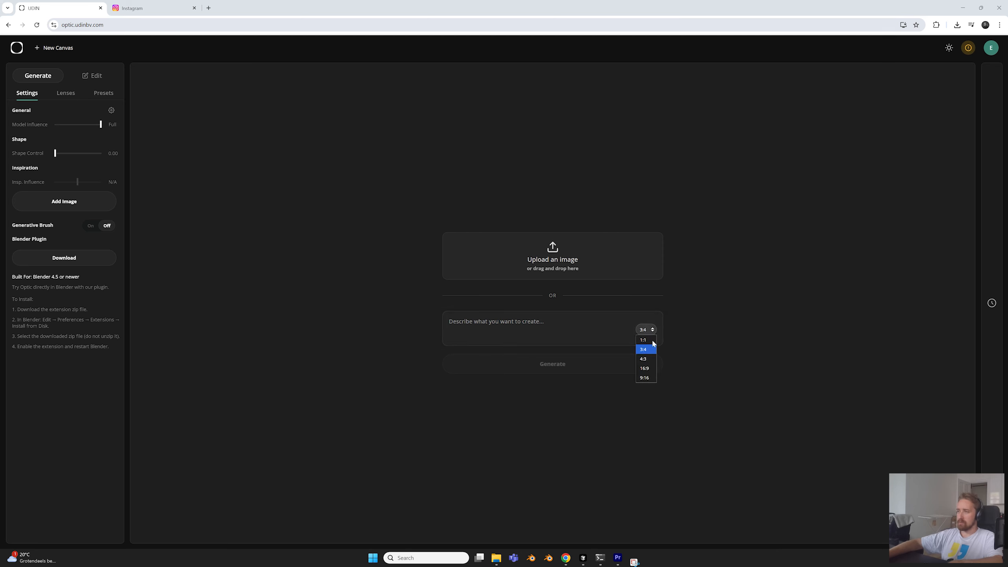
left_click(645, 368)
Generate and inspect an image from "Futuristic electric motorcycle concept with a sculpted matte black body, concealed drivetrain, oversized rear wheel, minimal branding, angular paneling, red studio"
type("Futuristic electric motorcycle concept with a sculpted matte black body, concealed drivetrain, oversized rear wheel, minimal branding, angular paneling, red studio")
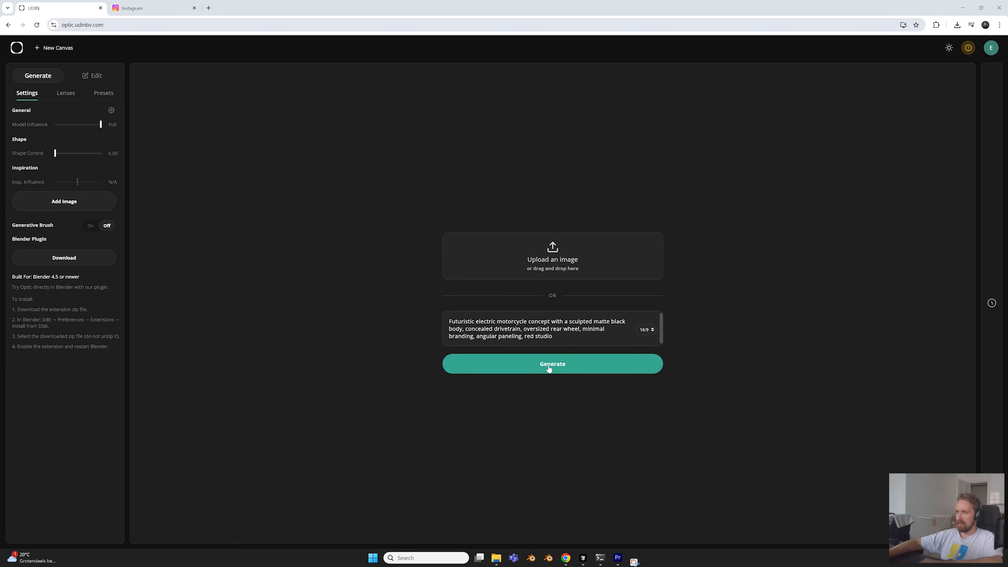
left_click_drag(455, 323, 516, 322)
left_click(516, 322)
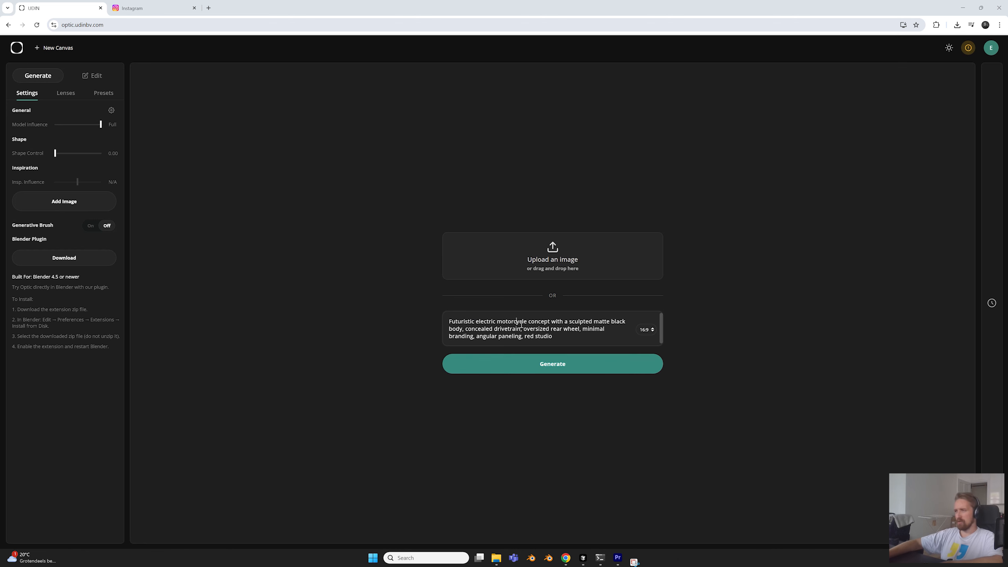
left_click(563, 361)
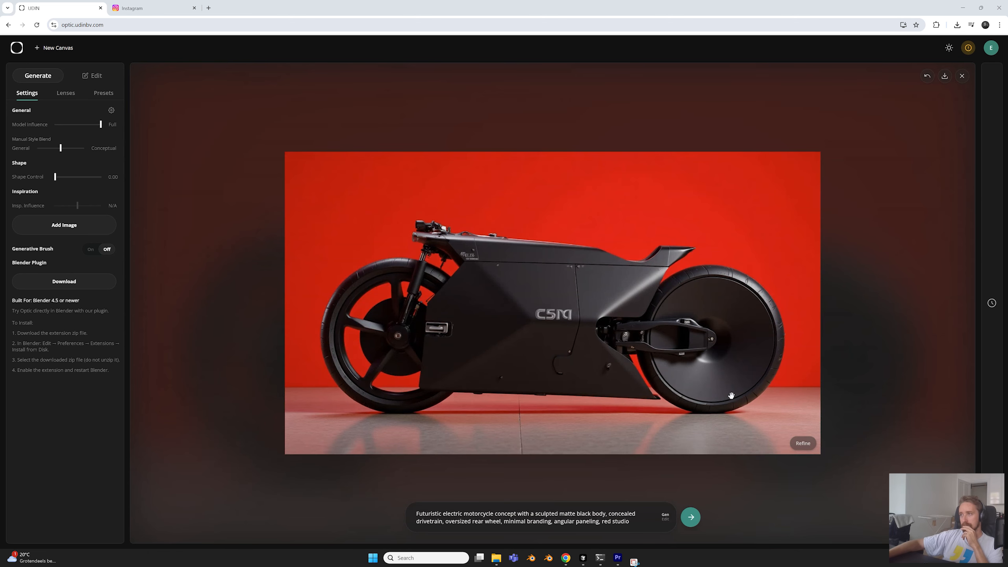
scroll(654, 280, "down", 2)
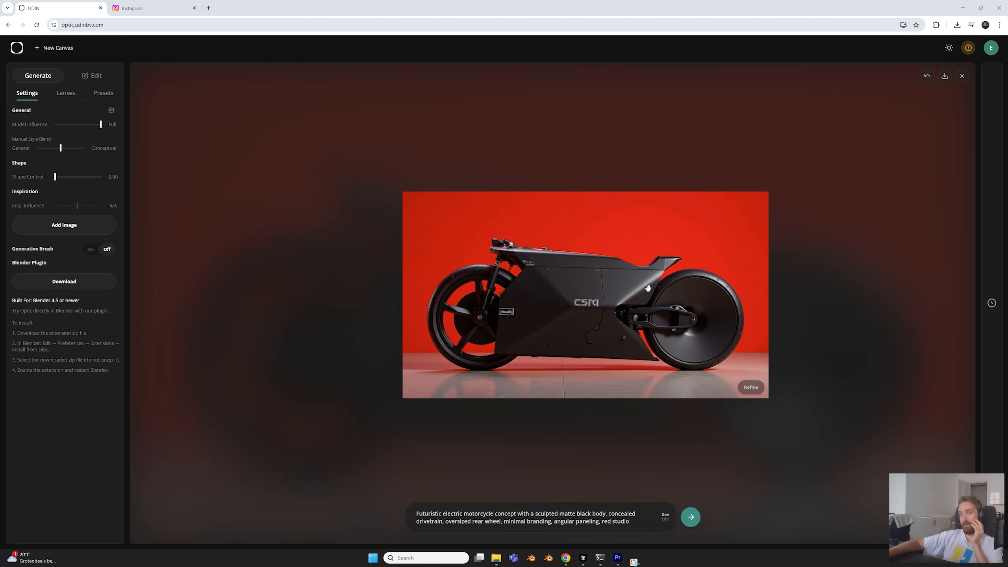
scroll(647, 290, "up", 2)
left_click_drag(648, 290, 621, 303)
scroll(595, 262, "up", 3)
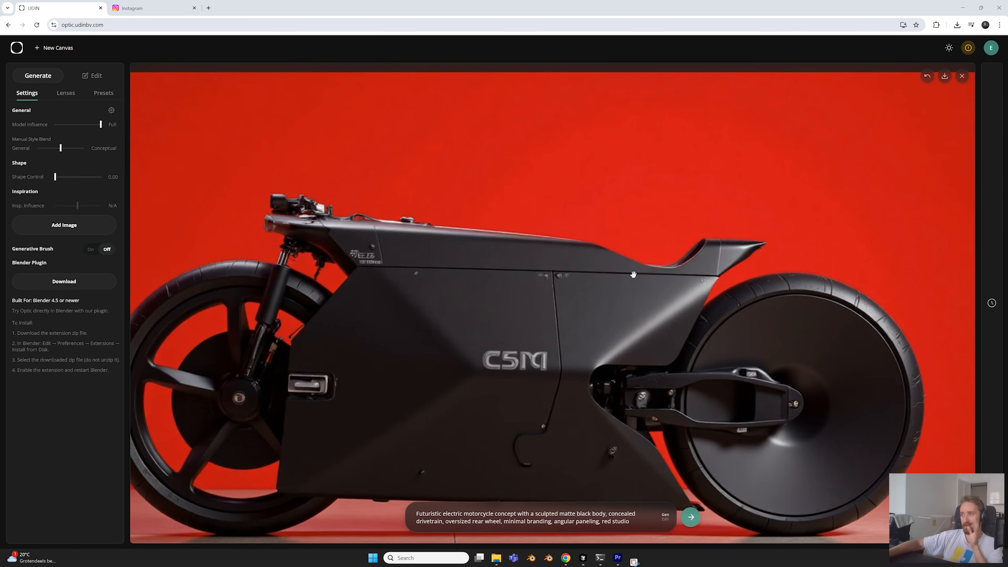
scroll(635, 274, "down", 3)
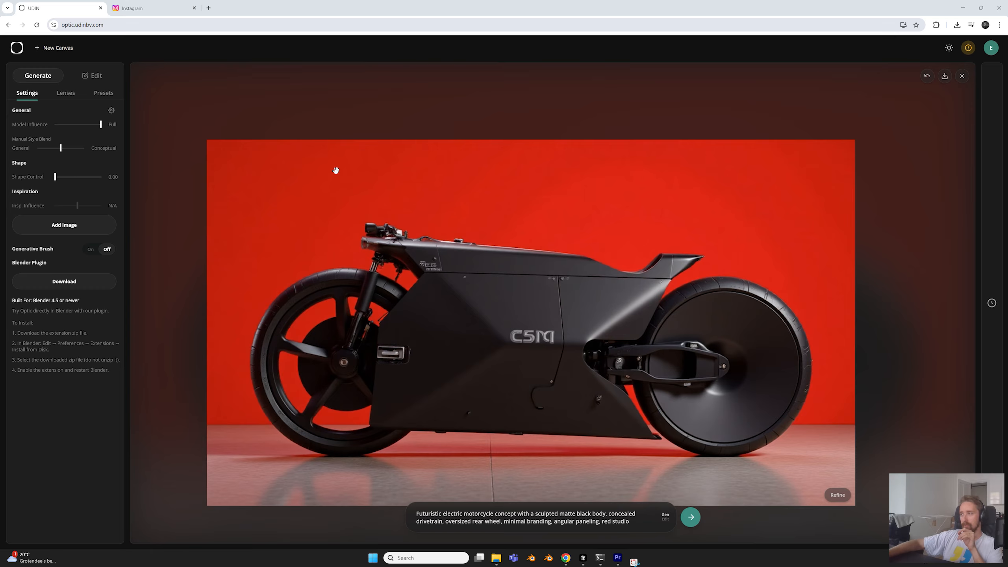
Shift the Manual Style Blend close to General and replace "Futuristic" with "Modern" in the motorcycle prompt
left_click_drag(60, 148, 96, 151)
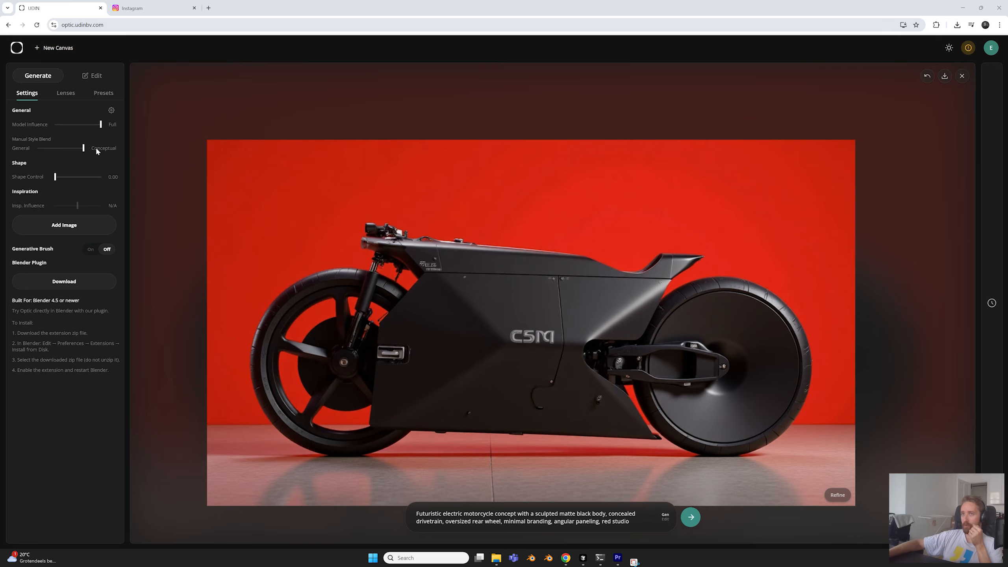
left_click_drag(96, 152, 46, 152)
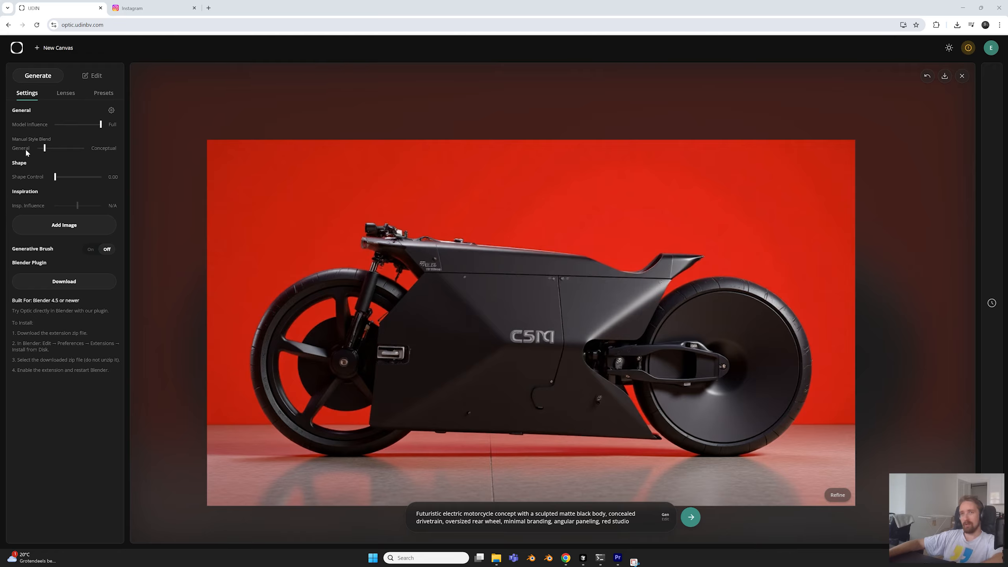
left_click_drag(442, 515, 375, 509)
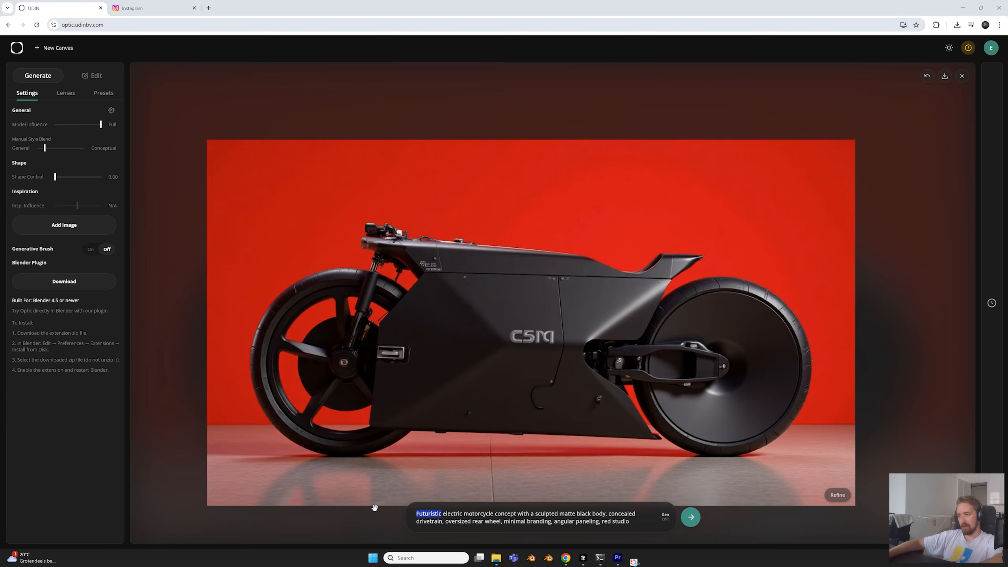
type("Modern")
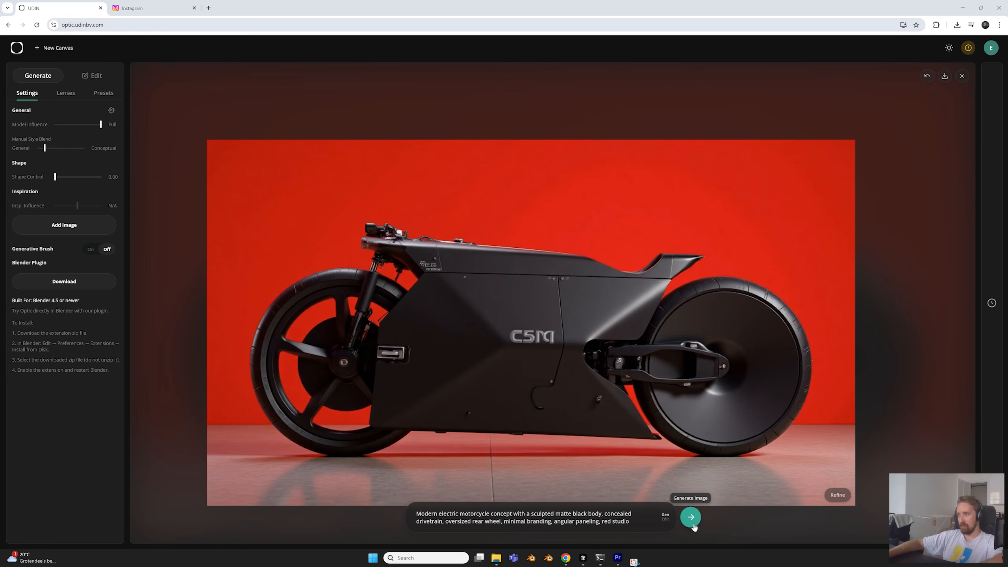
Generate the modern electric motorcycle image, drop "concept" from the prompt, and inspect the regenerated red-studio result
scroll(607, 354, "down", 2)
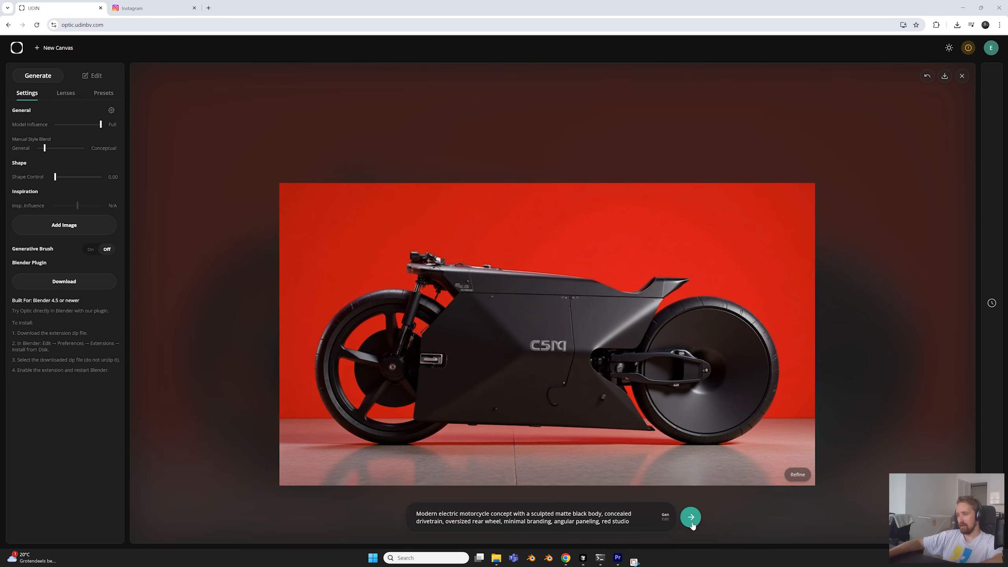
left_click(692, 524)
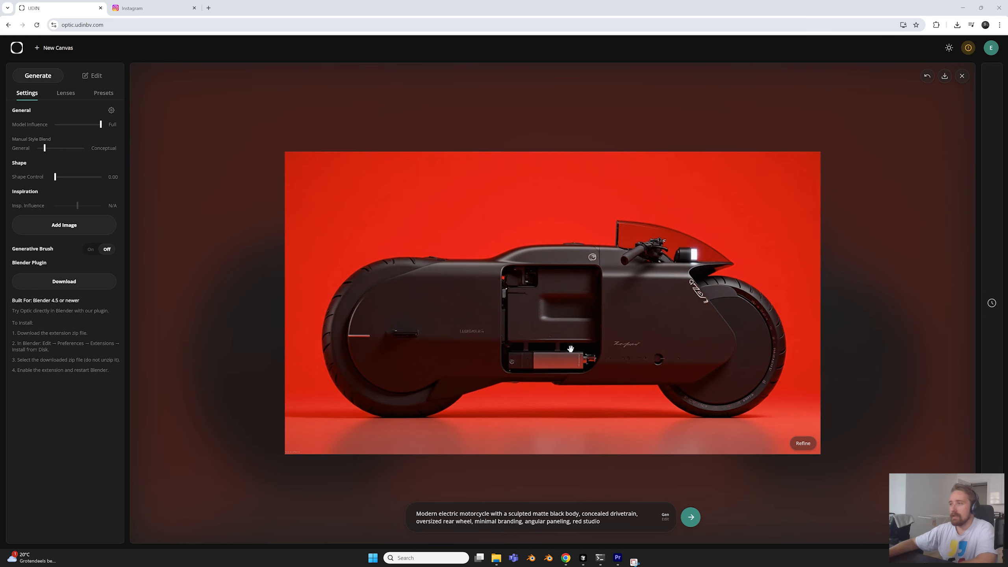
scroll(556, 344, "down", 2)
scroll(553, 343, "up", 2)
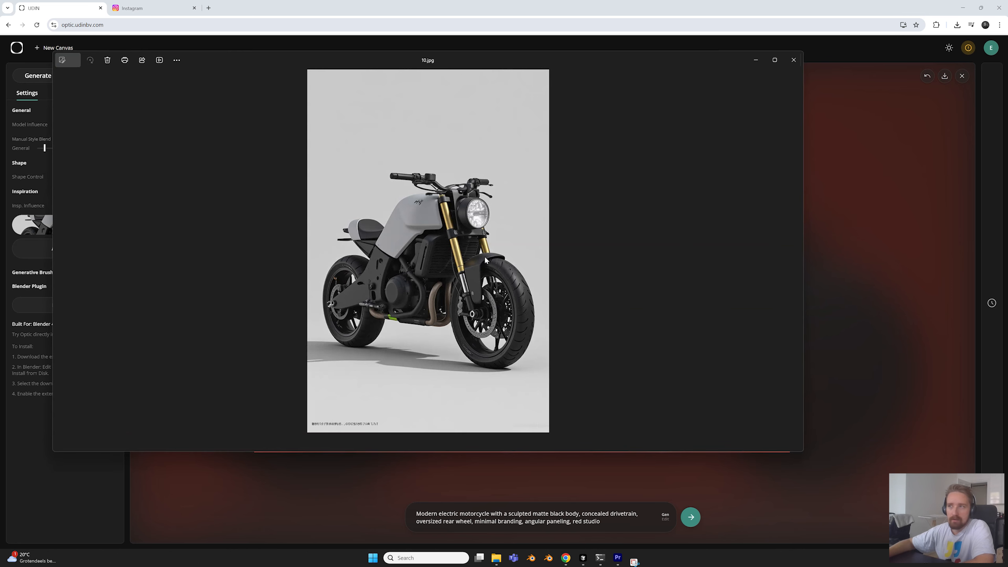
Close the 10.jpg preview, generate the motorcycle with that inspiration at 0.50 influence, and inspect the result against the prompt
left_click(794, 59)
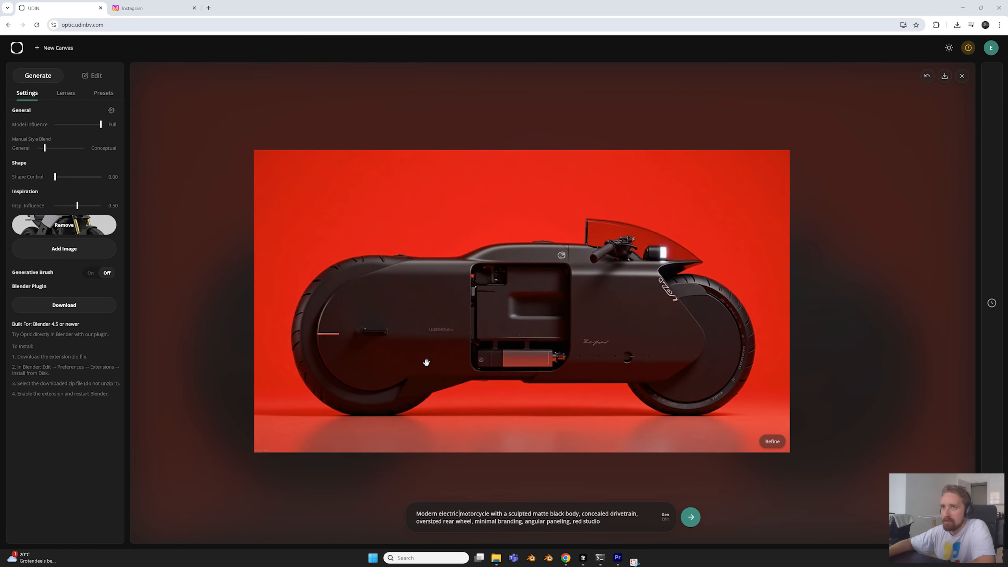
left_click(691, 516)
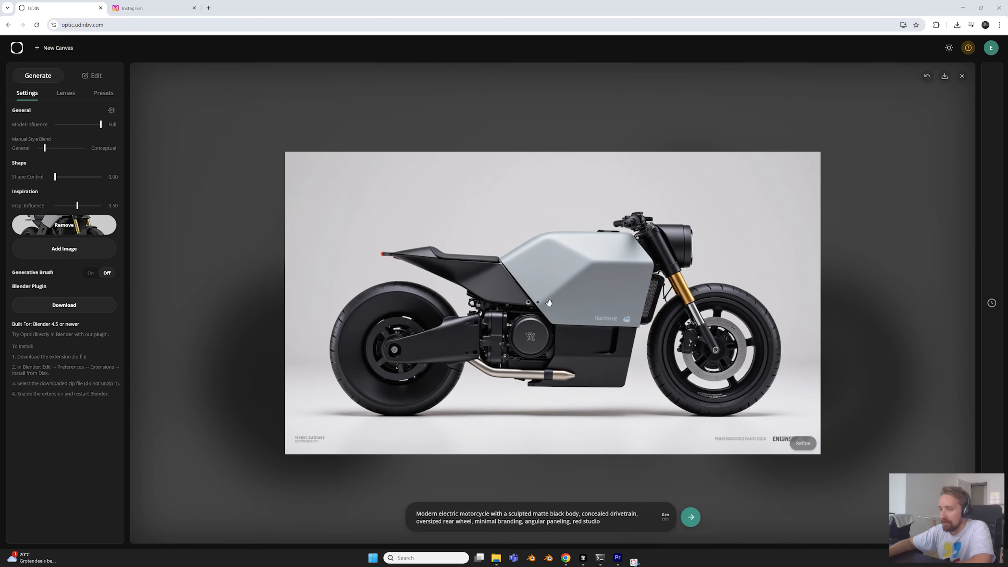
left_click_drag(458, 513, 437, 514)
left_click(440, 514)
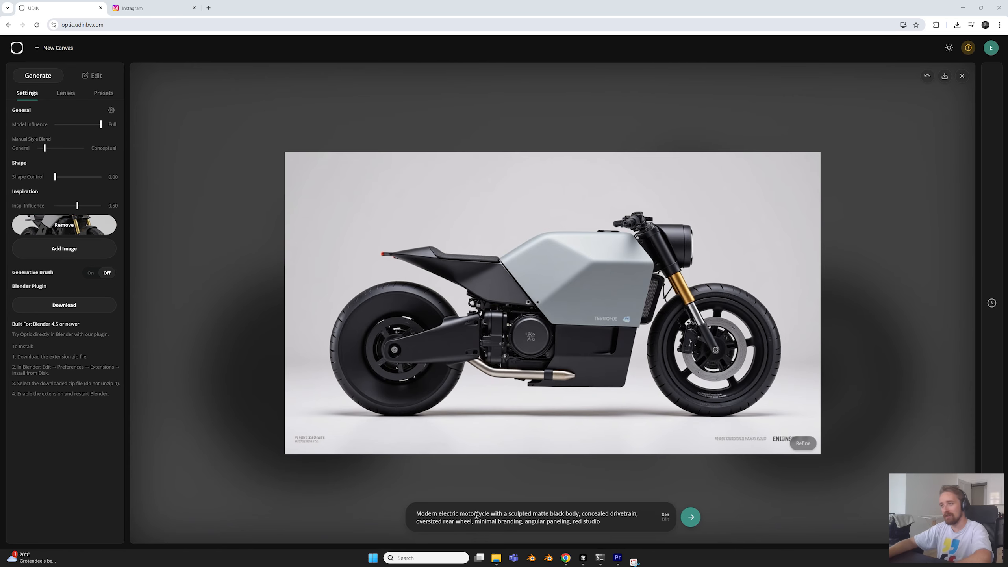
scroll(555, 304, "up", 2)
scroll(610, 337, "down", 1)
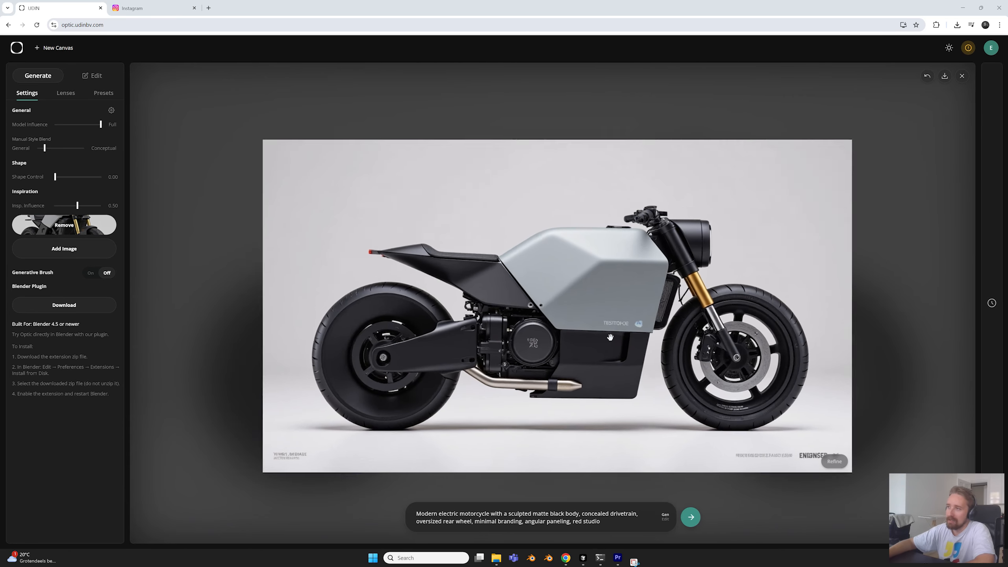
scroll(611, 337, "down", 1)
scroll(576, 273, "up", 1)
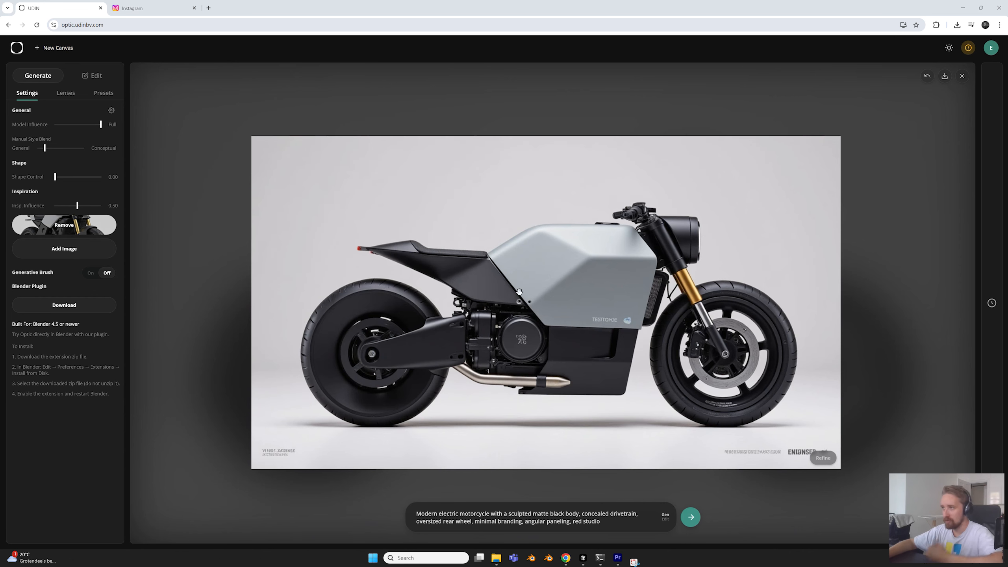
scroll(512, 293, "down", 1)
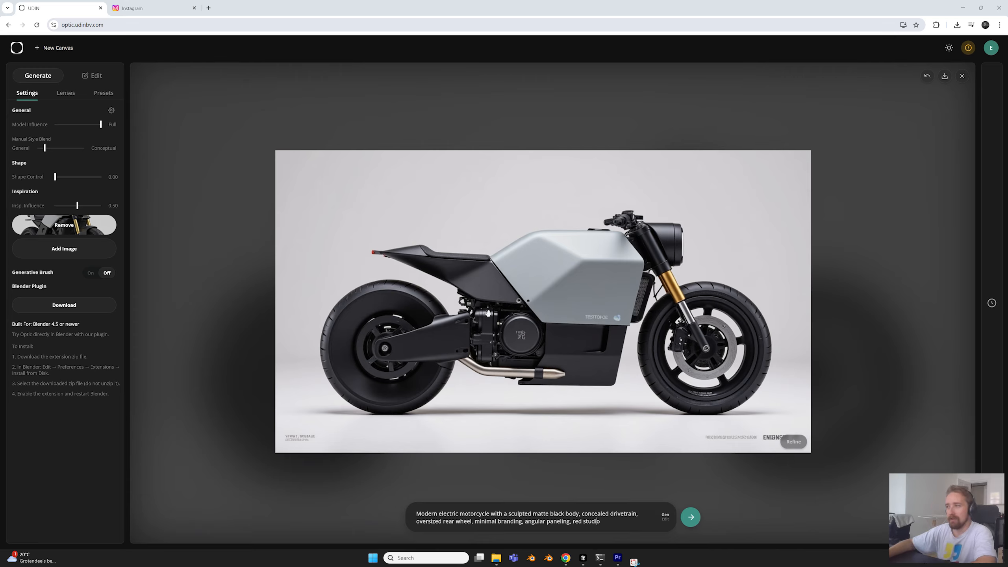
Edit the grey motorcycle image with the instruction "change the studio to be red"
left_click_drag(573, 522, 605, 522)
left_click(605, 522)
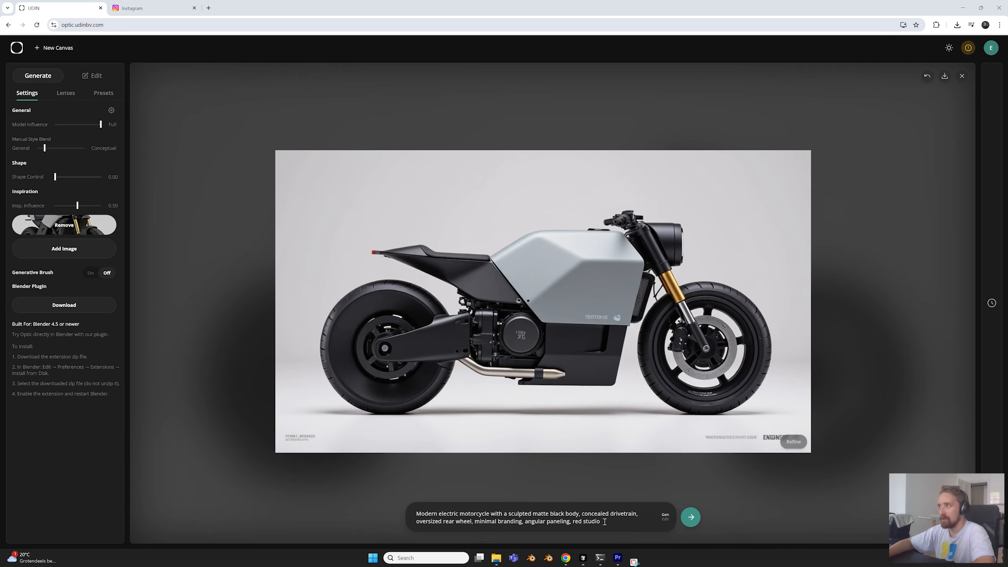
left_click(666, 520)
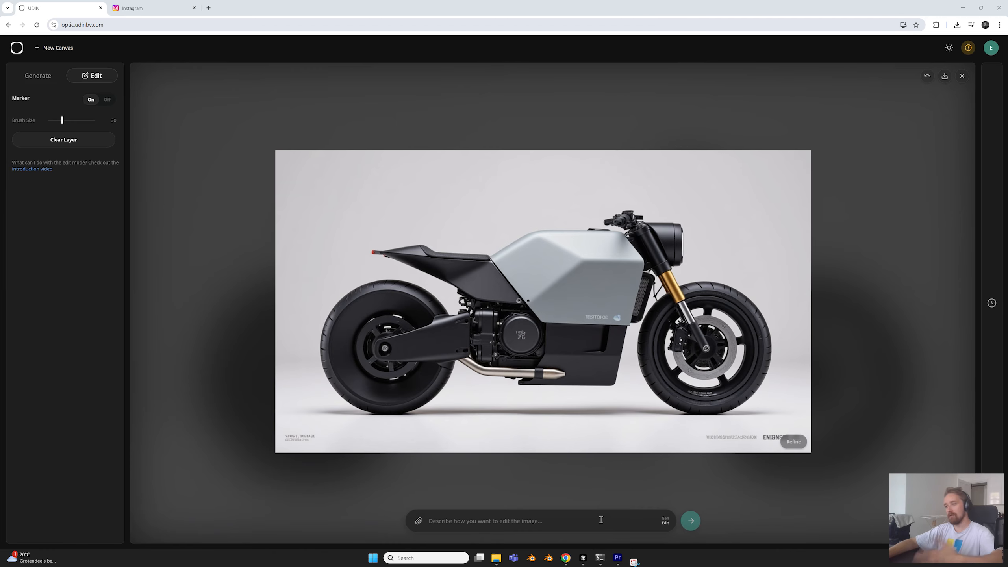
left_click(541, 519)
type("change the studio")
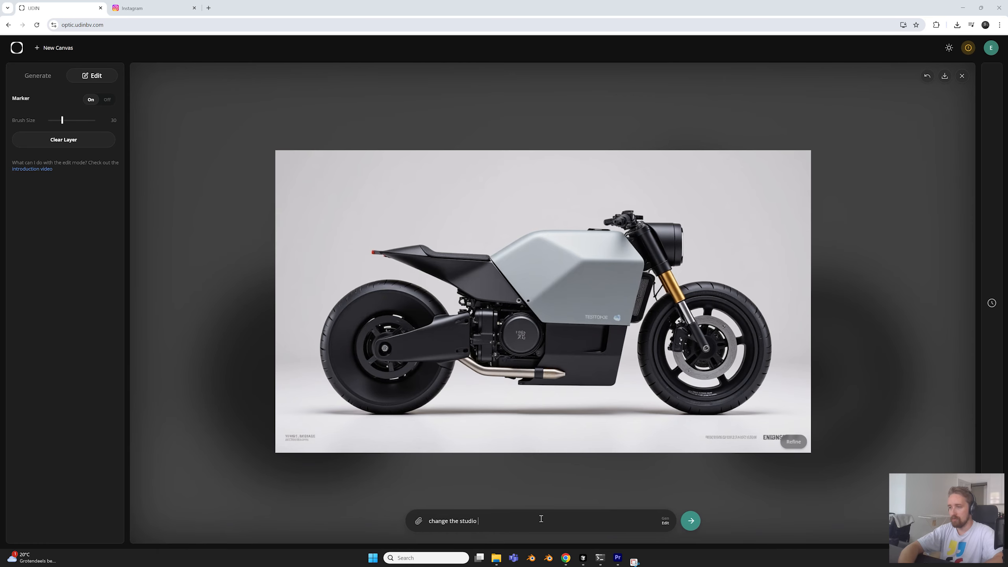
type(" to be red")
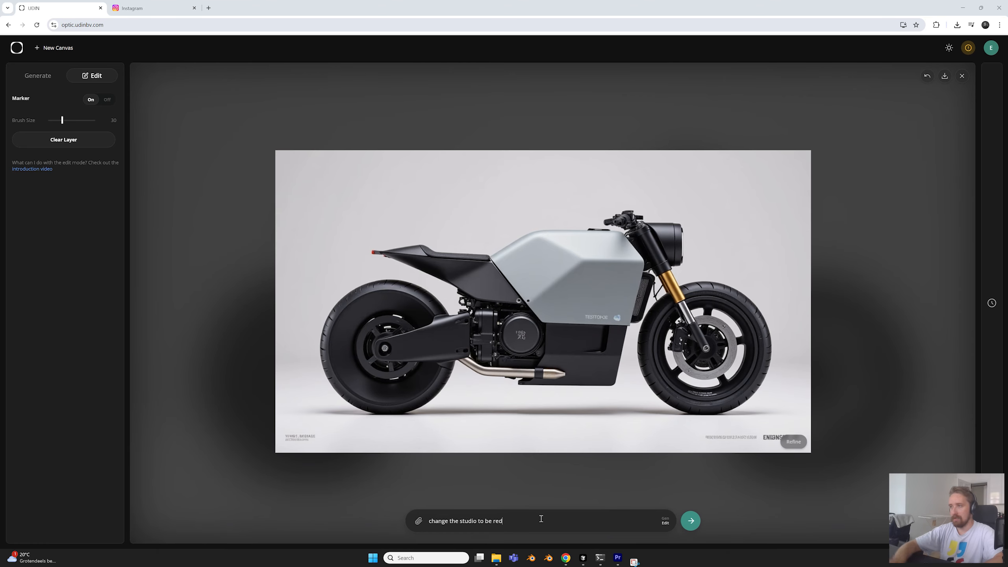
left_click(691, 521)
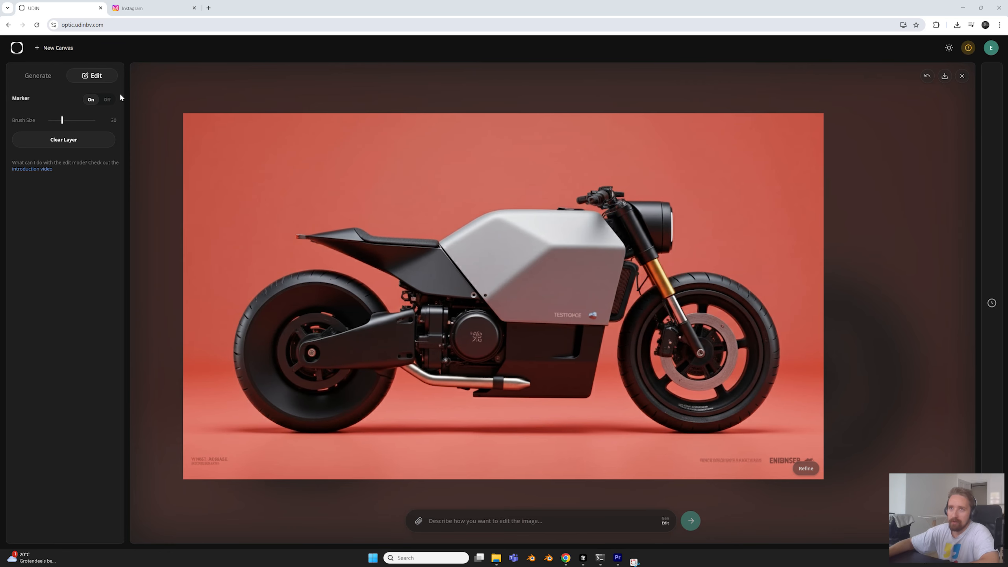
Return to generation mode and inspect the motorcycle in the red studio
left_click(41, 82)
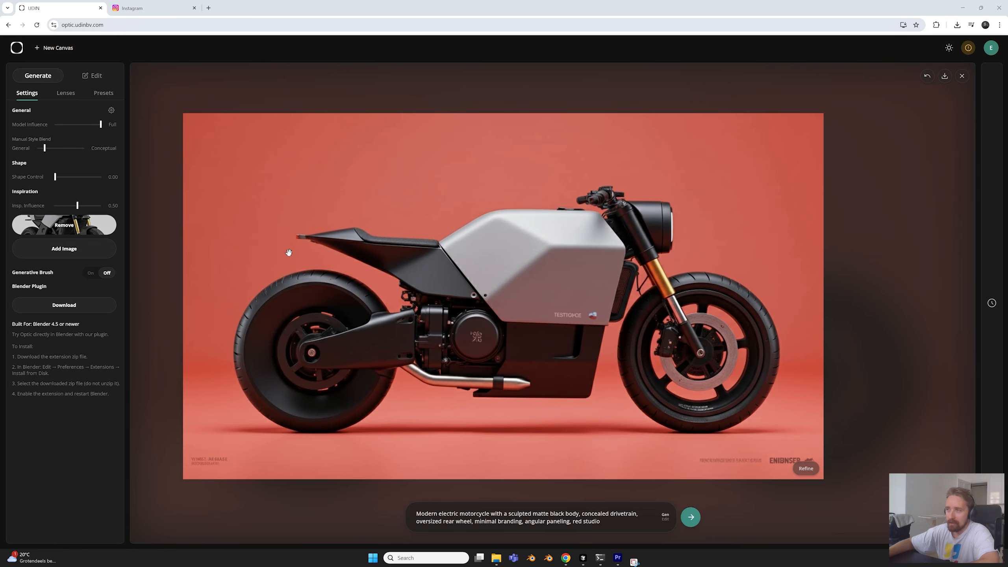
scroll(365, 320, "down", 2)
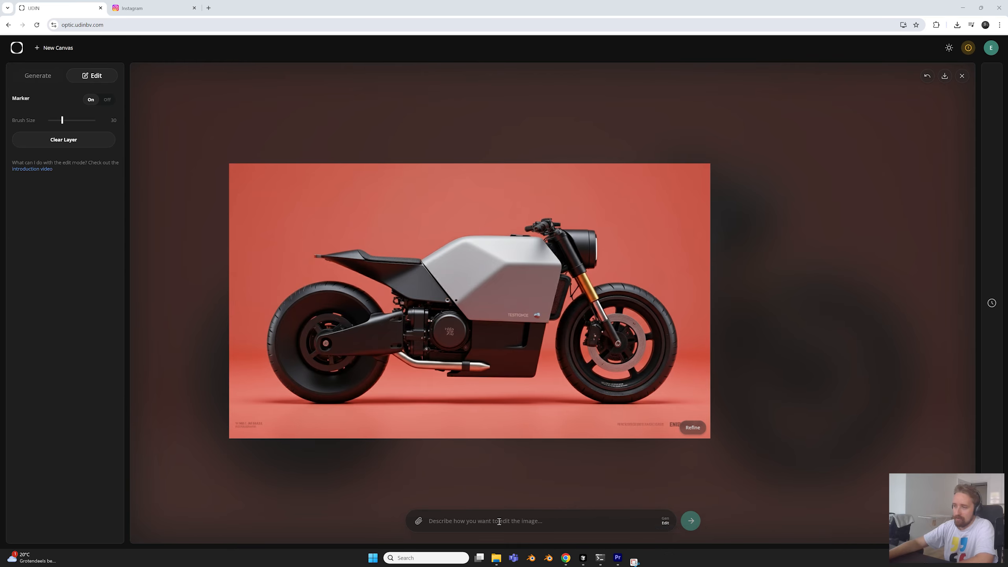
scroll(505, 315, "up", 2)
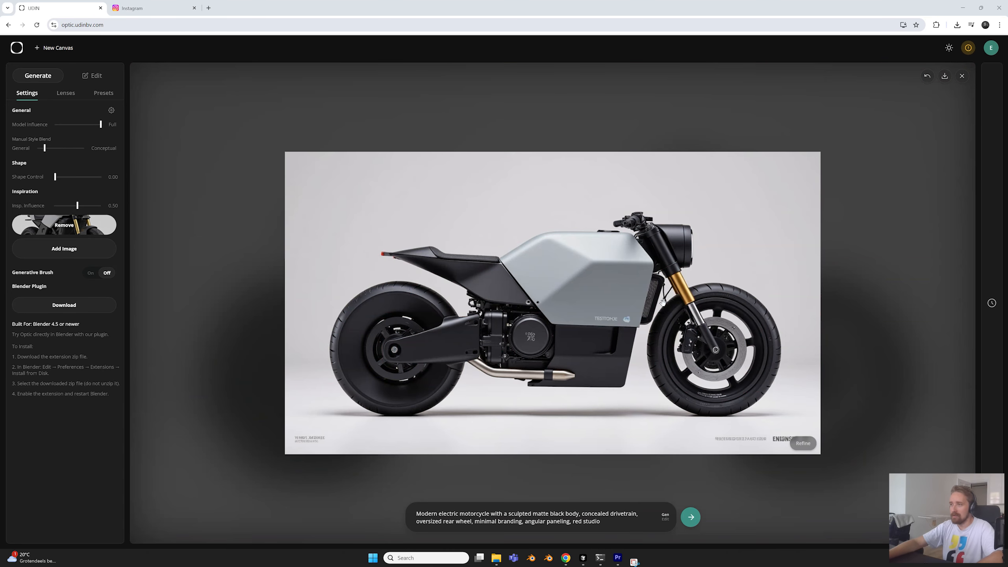
scroll(663, 303, "up", 1)
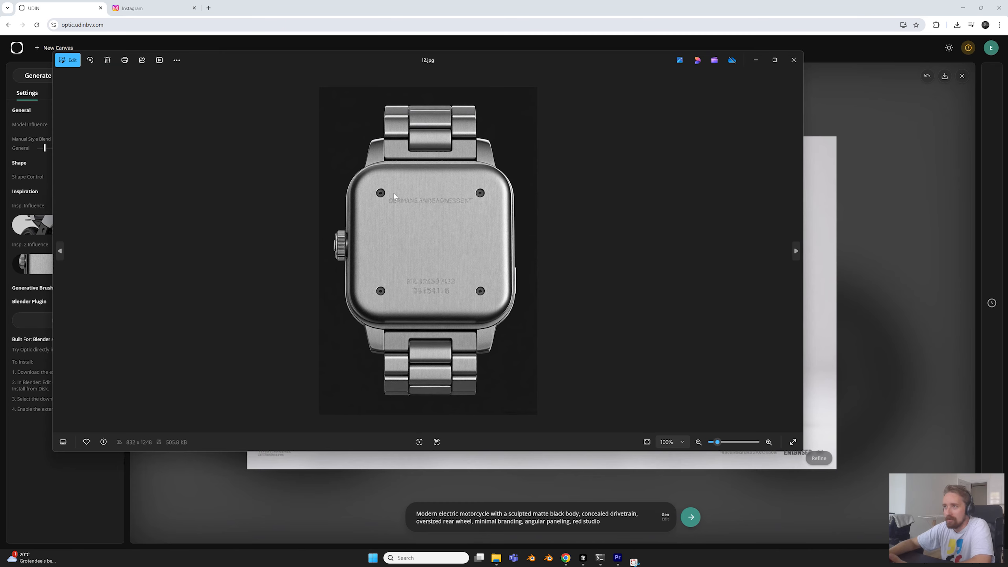
Close the 12.jpg watch preview and examine the motorcycle's angular bodywork, engine and wheels in the light studio along with its prompt
left_click(794, 60)
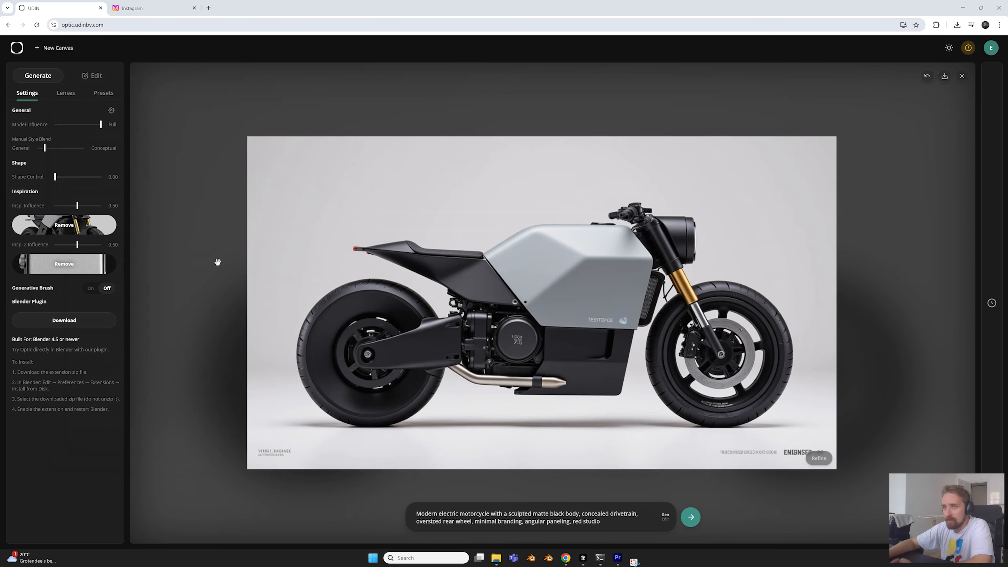
scroll(599, 244, "up", 3)
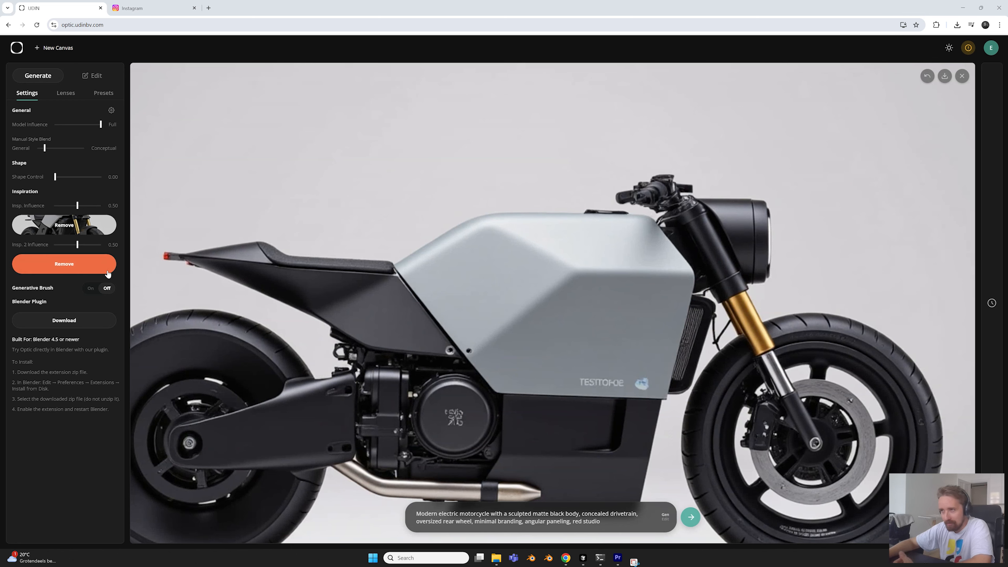
scroll(442, 318, "down", 2)
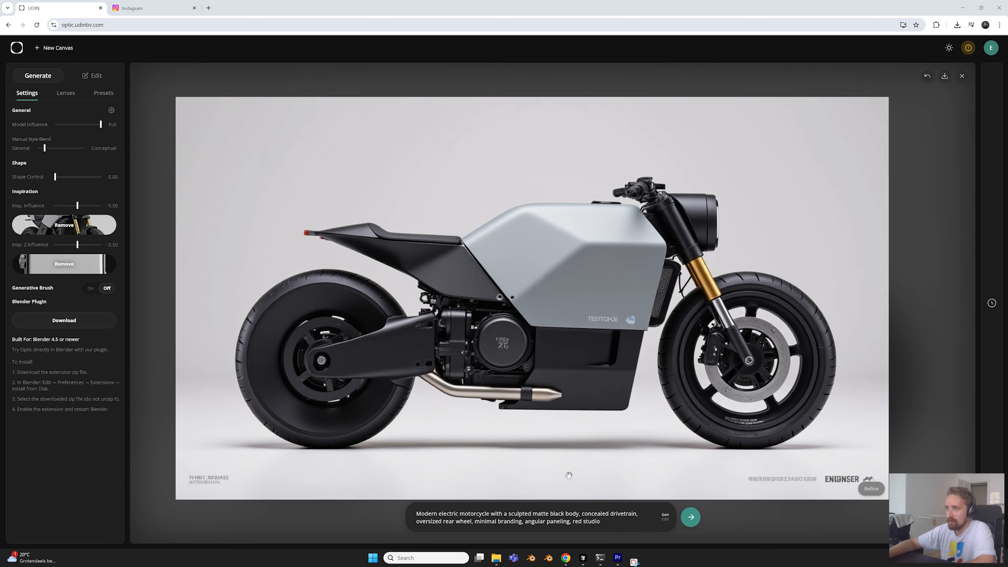
left_click_drag(601, 519, 568, 515)
left_click(483, 517)
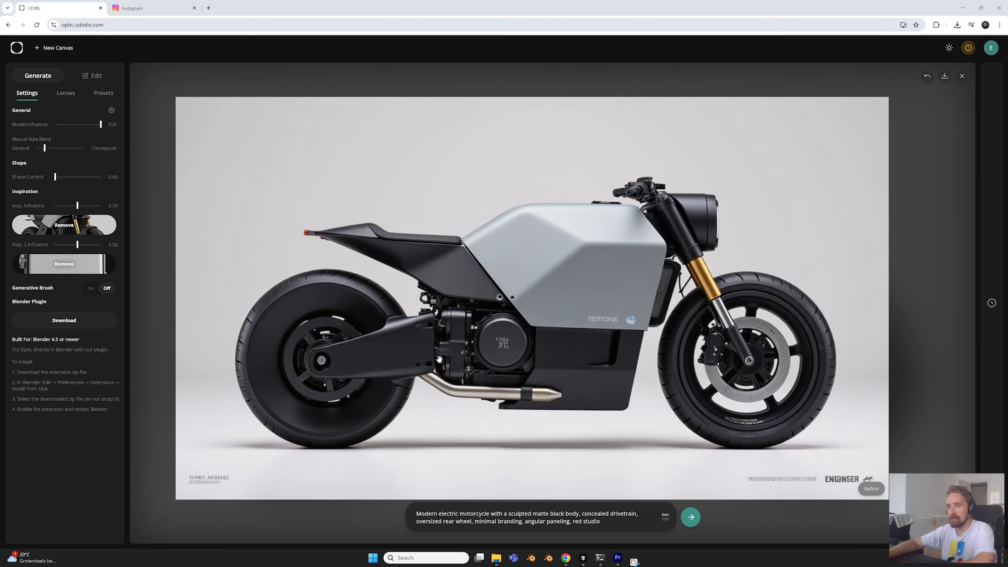
scroll(532, 352, "down", 2)
left_click_drag(558, 368, 554, 359)
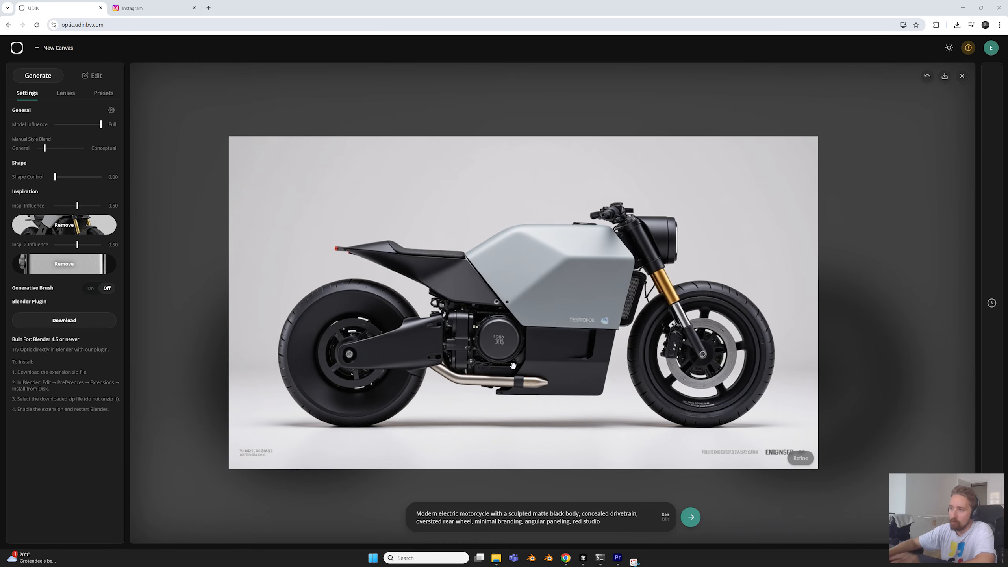
scroll(513, 366, "up", 4)
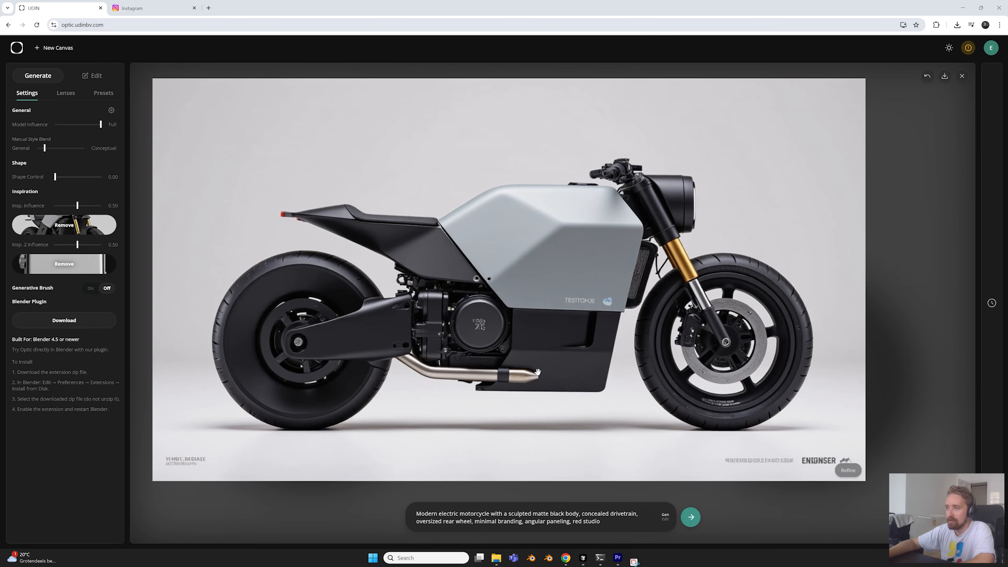
left_click_drag(531, 342, 530, 356)
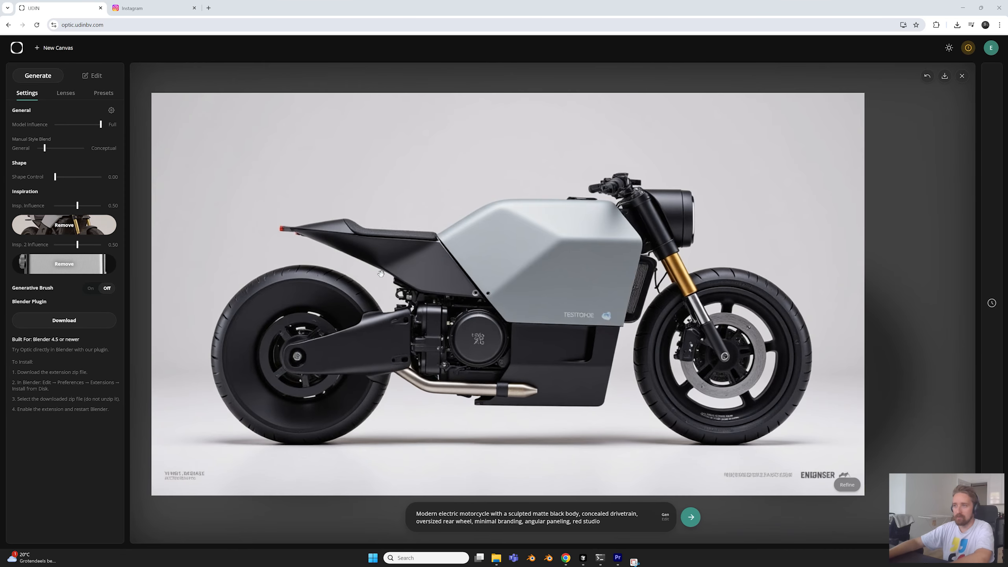
scroll(468, 421, "down", 2)
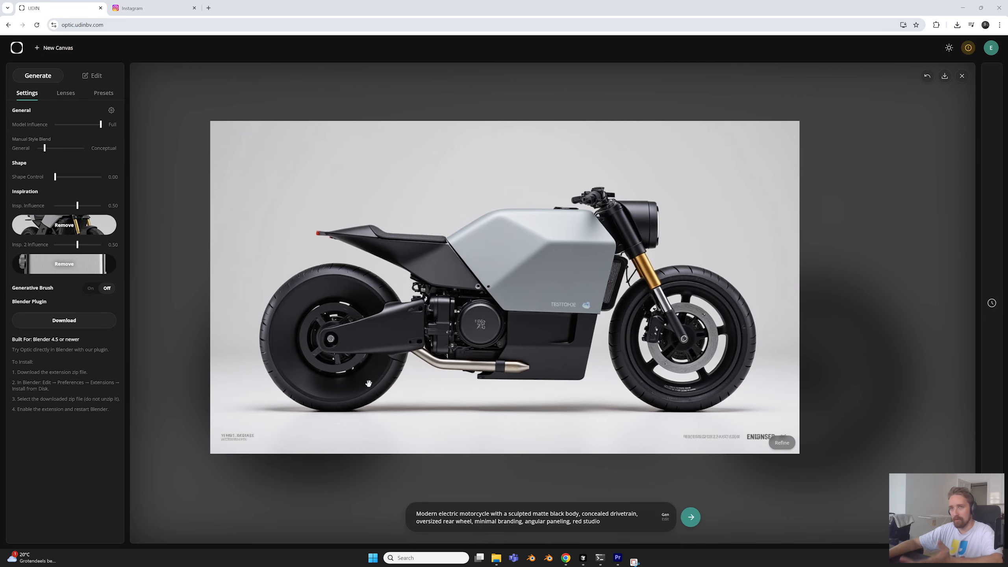
Generate a motorcycle blending the motorcycle and watch inspirations at 0.50 influence each, and inspect its body panel and details
left_click(692, 516)
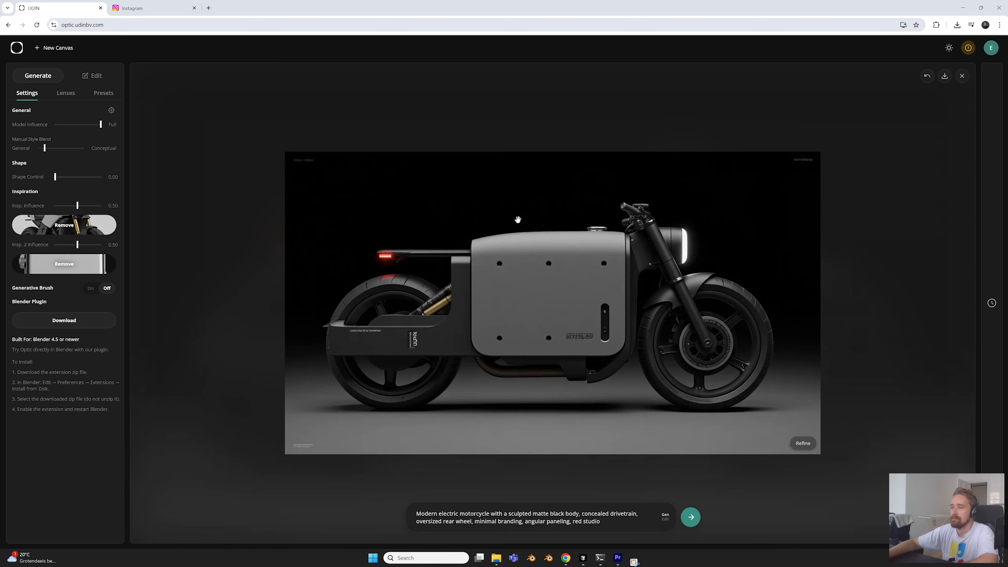
scroll(567, 271, "up", 3)
mouse_move(609, 266)
left_mouse_down()
mouse_move(559, 257)
mouse_move(597, 258)
left_mouse_up()
scroll(597, 258, "down", 1)
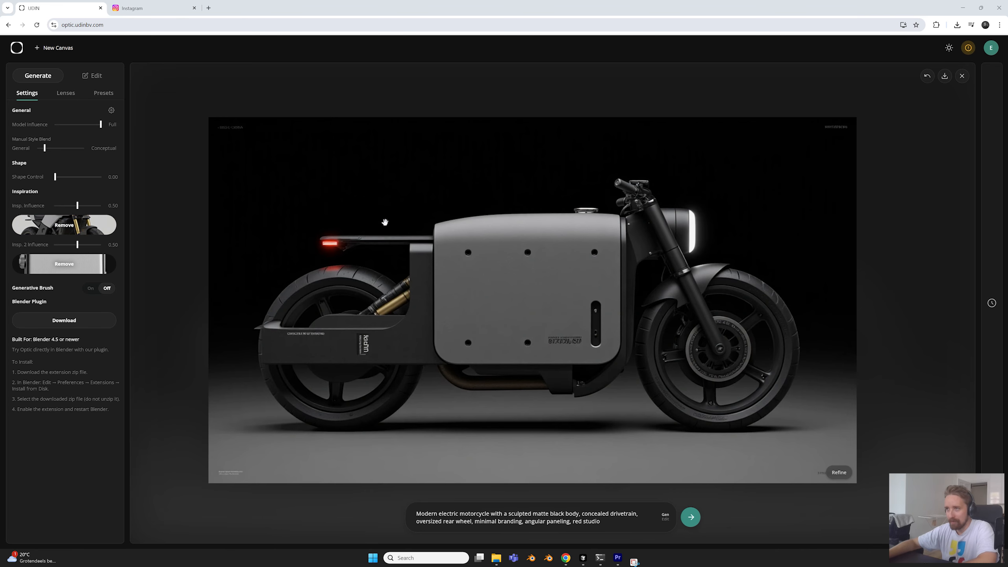
scroll(397, 221, "down", 2)
scroll(442, 217, "up", 2)
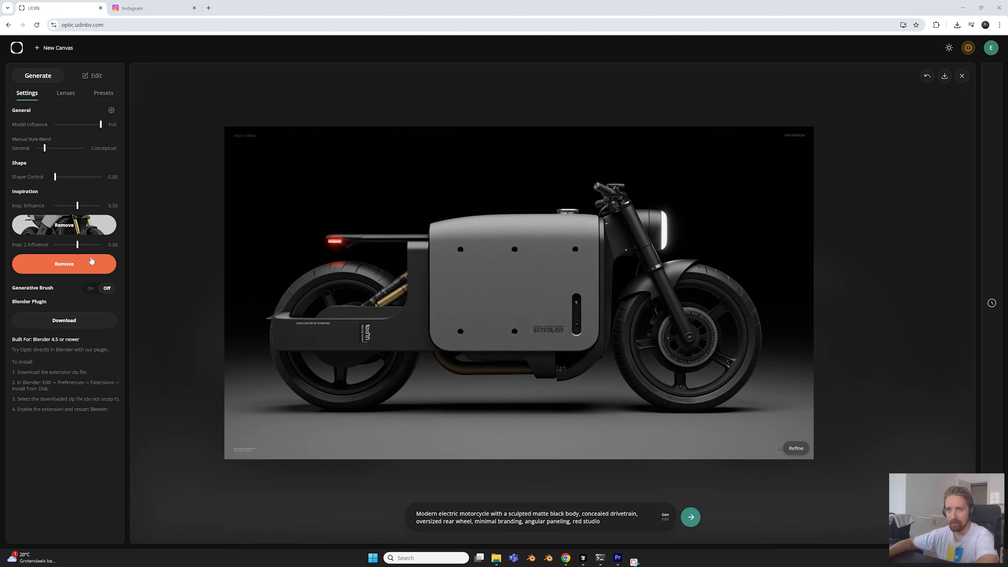
scroll(549, 247, "down", 5)
scroll(549, 245, "up", 6)
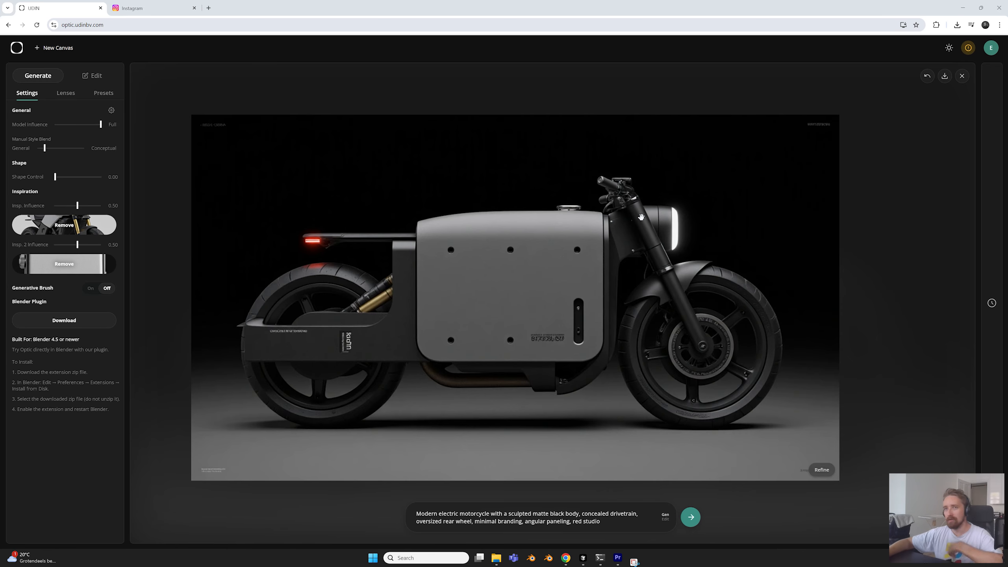
Undo the last two image changes and close the preview of the MARCH poster, 22.jpg
left_click(928, 77)
left_click(927, 76)
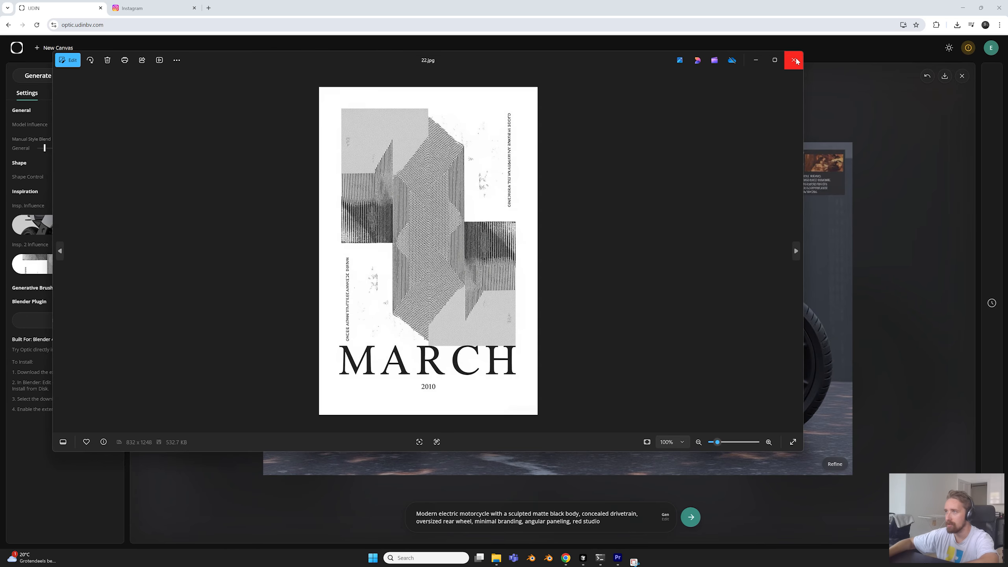
left_click(798, 61)
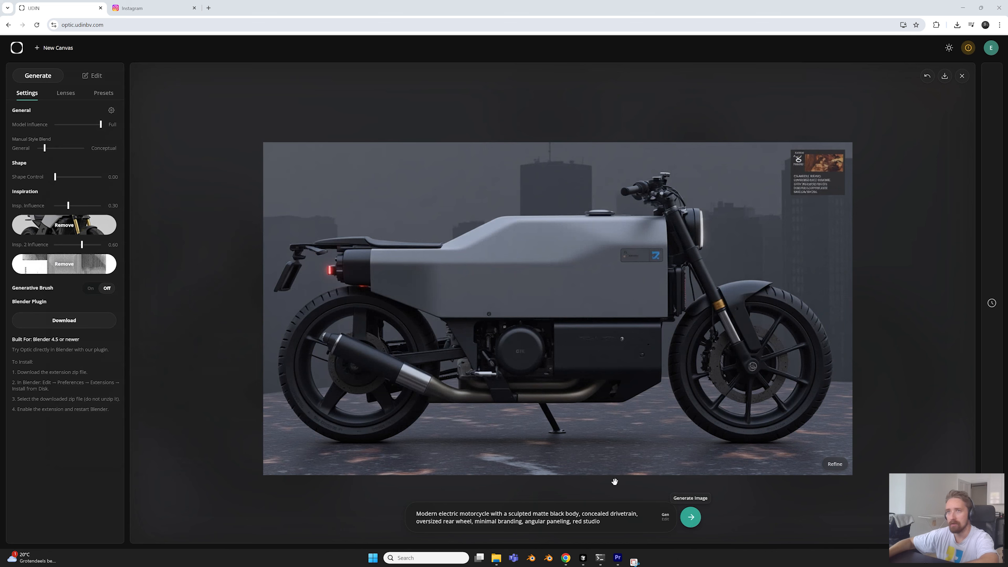
Set both inspiration influences to 0.50, generate the motorcycle blended with the MARCH poster, and inspect its striped side panel
left_click_drag(68, 205, 79, 205)
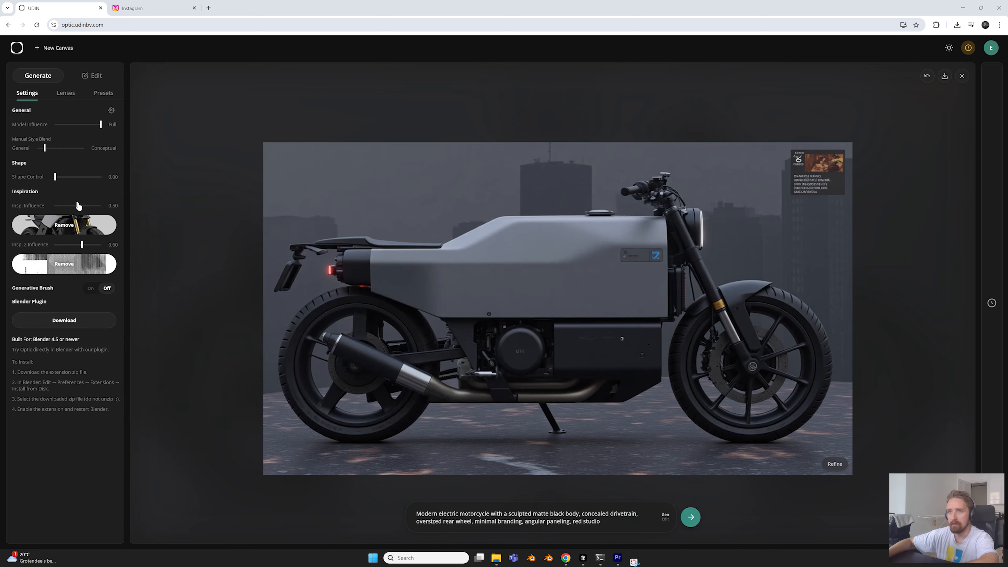
left_click(78, 244)
left_click(691, 517)
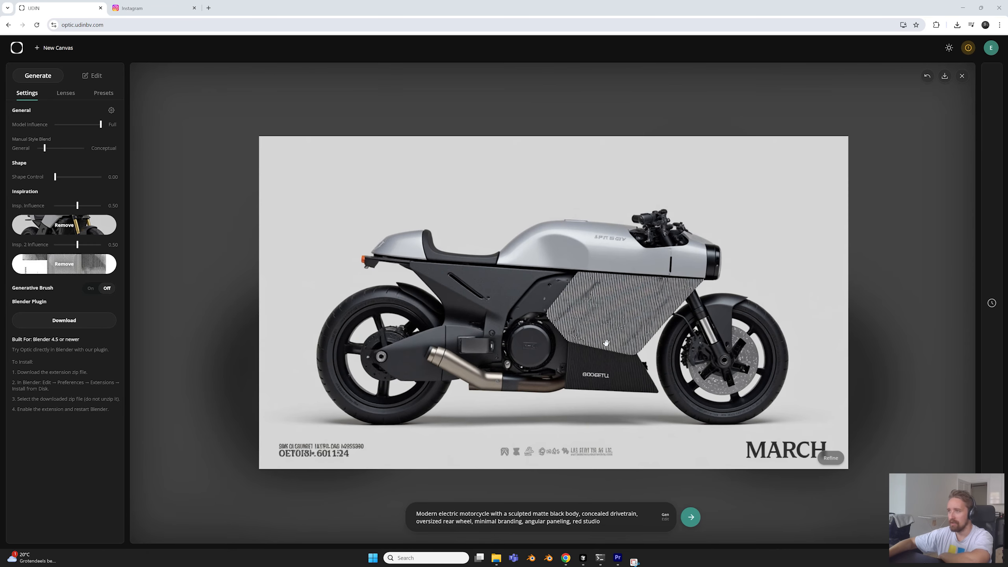
left_click_drag(615, 318, 590, 330)
scroll(589, 330, "up", 5)
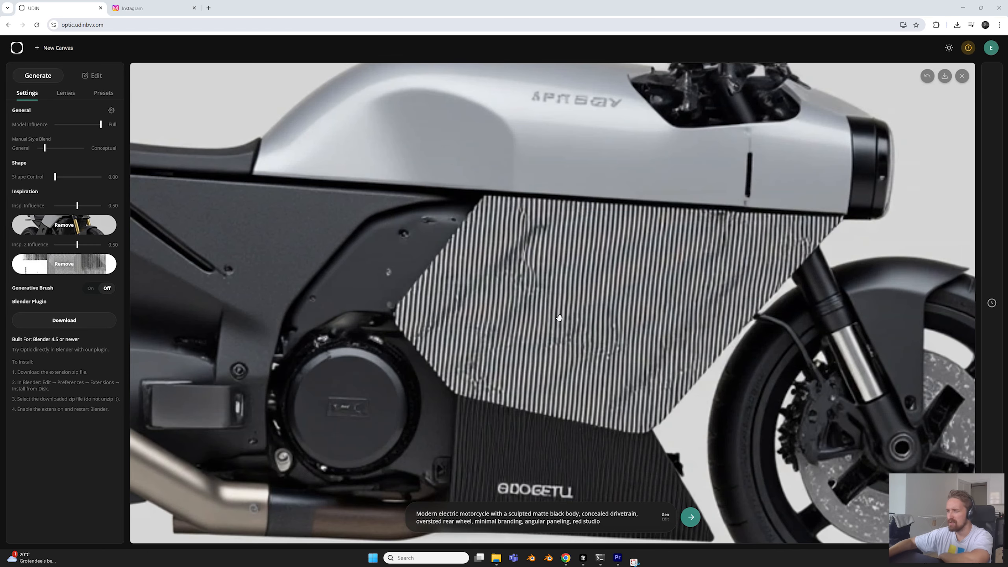
Undo the striped MARCH-poster motorcycle, set the manual style blend midway between General and Conceptual, and generate a new blended motorcycle
scroll(640, 339, "down", 5)
scroll(640, 338, "down", 2)
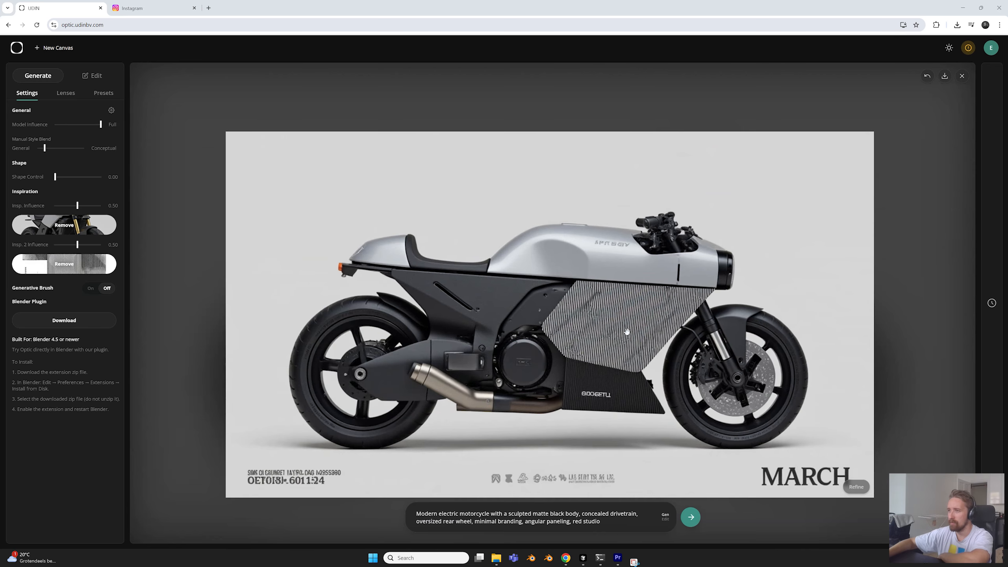
left_click(927, 76)
left_click(65, 149)
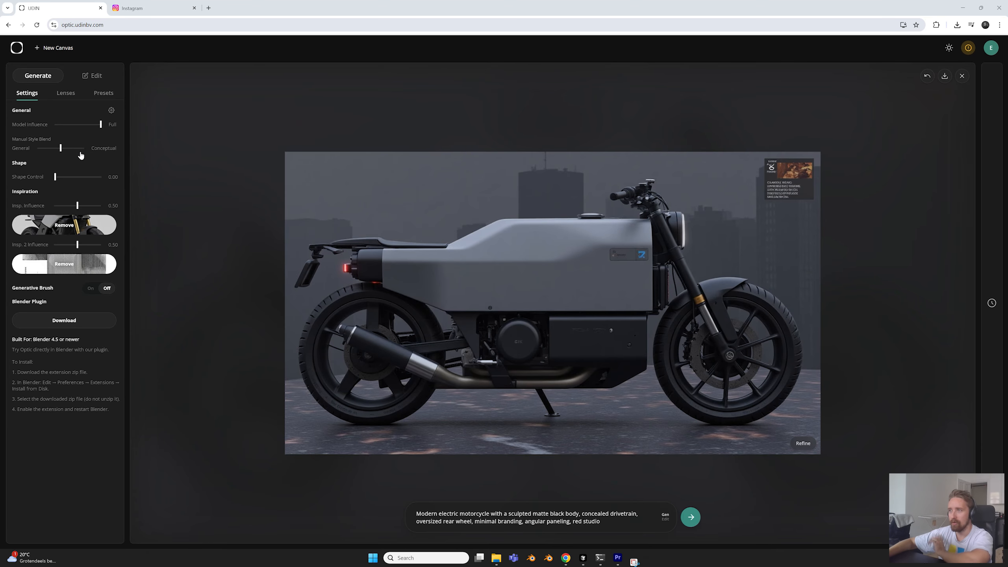
left_click(691, 518)
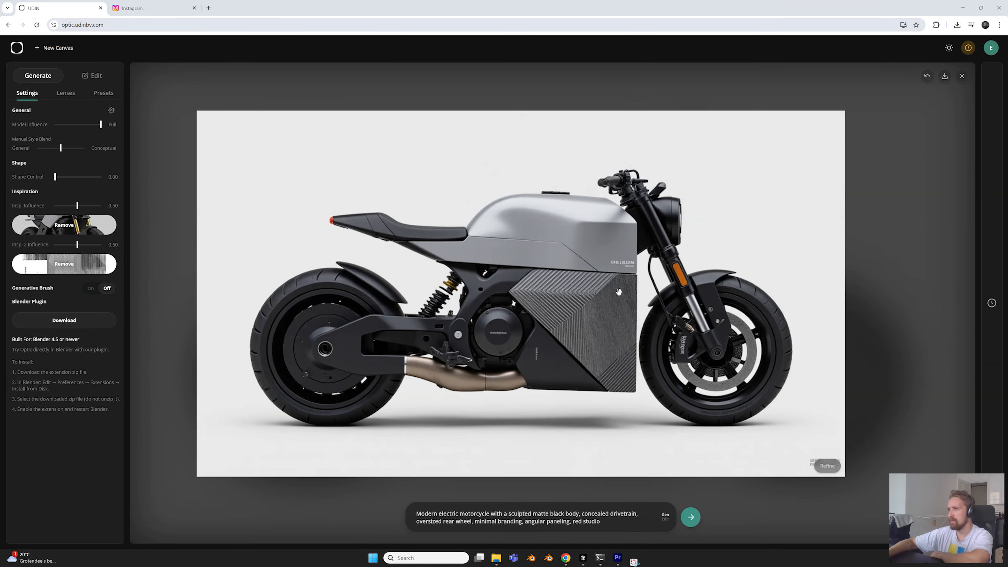
scroll(611, 314, "up", 3)
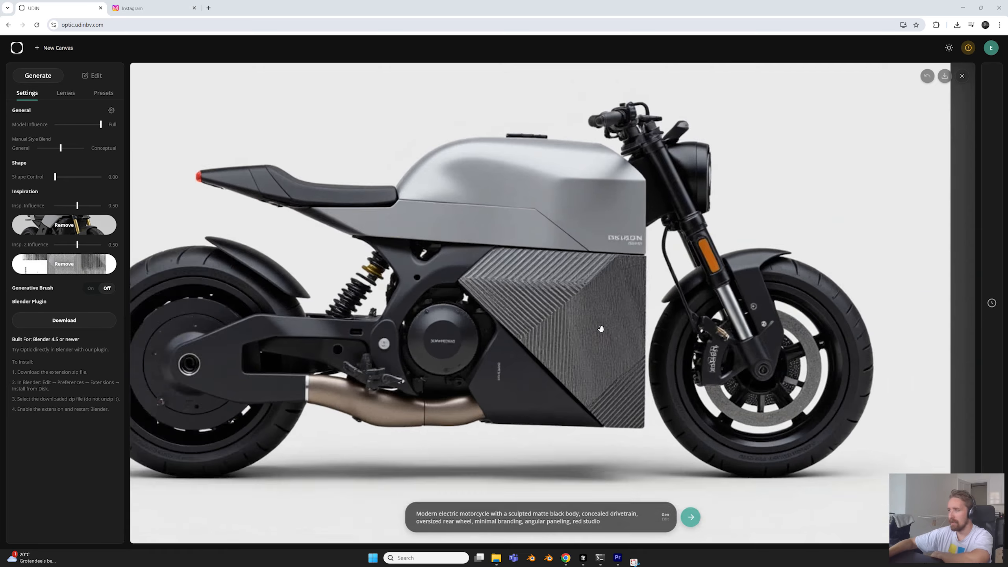
scroll(542, 453, "down", 3)
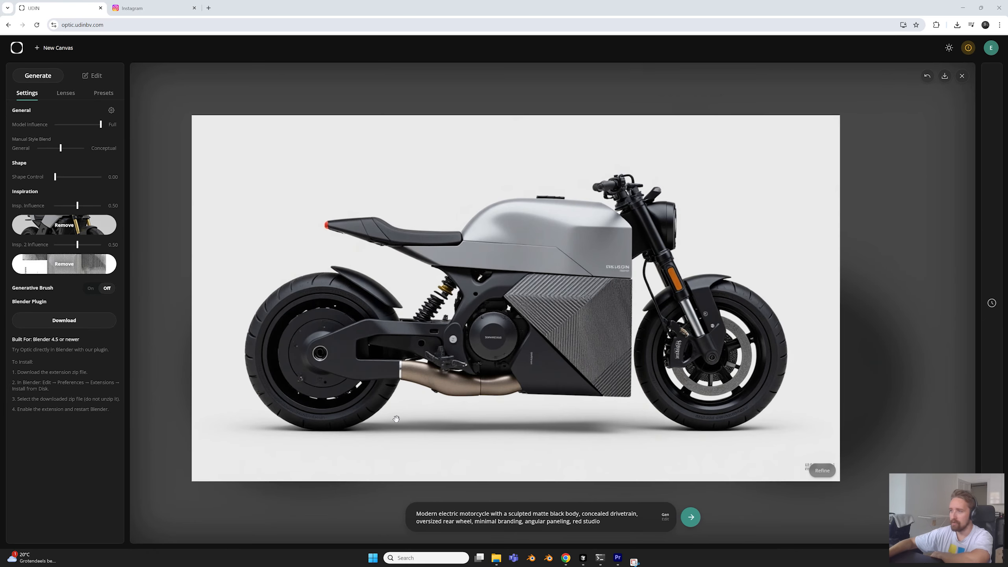
Compare the motorcycle's ribbed side panel with the line pattern in the 22.jpg poster and close the poster preview
scroll(568, 352, "up", 1)
scroll(555, 361, "up", 2)
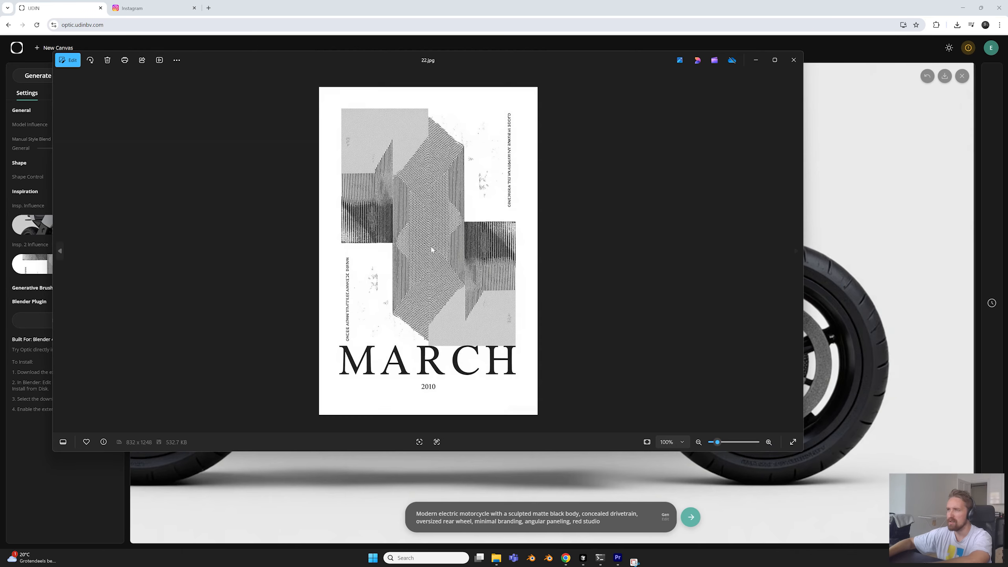
scroll(433, 249, "up", 4)
scroll(462, 293, "up", 1)
left_click_drag(424, 225, 433, 350)
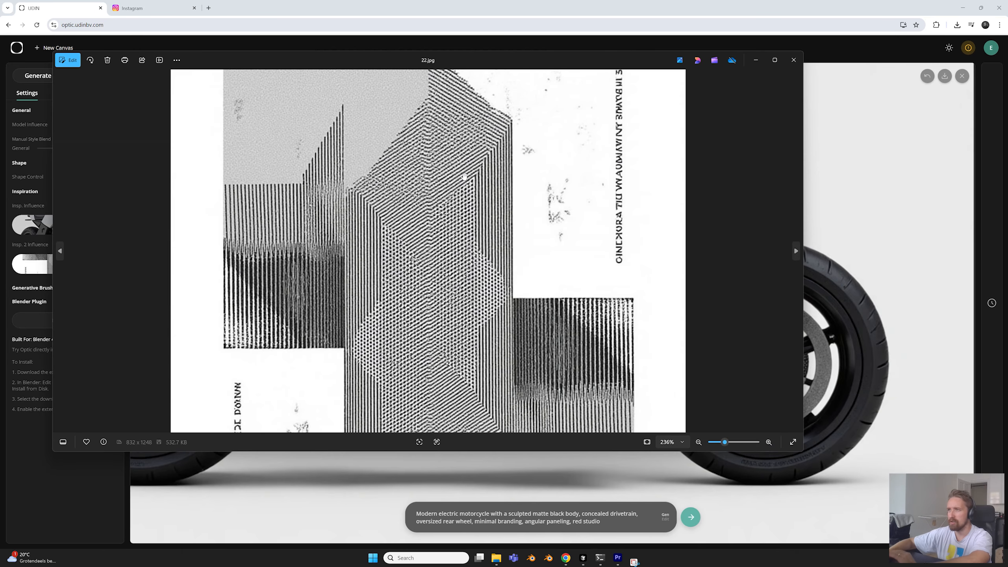
left_click(793, 60)
scroll(512, 278, "up", 3)
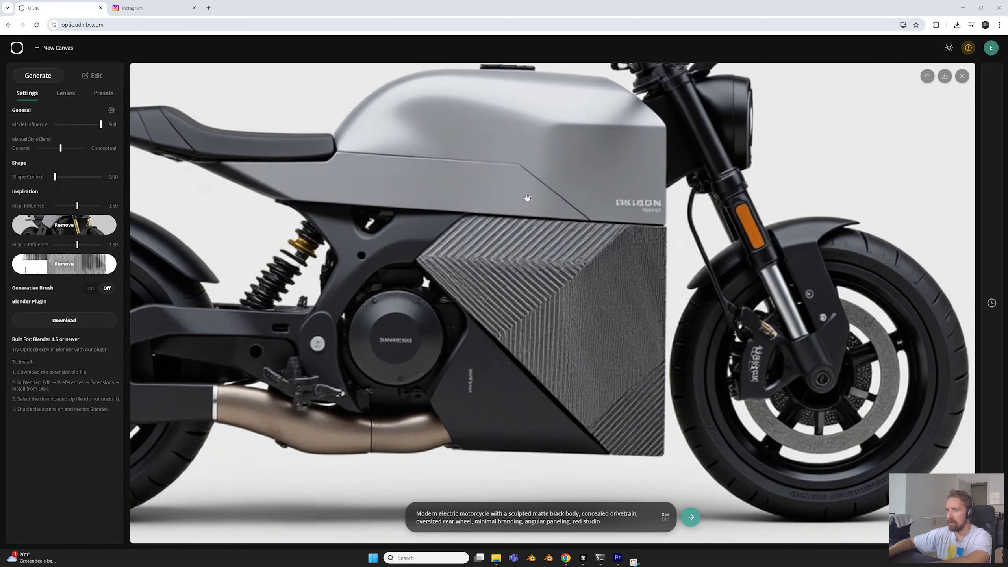
scroll(530, 229, "down", 4)
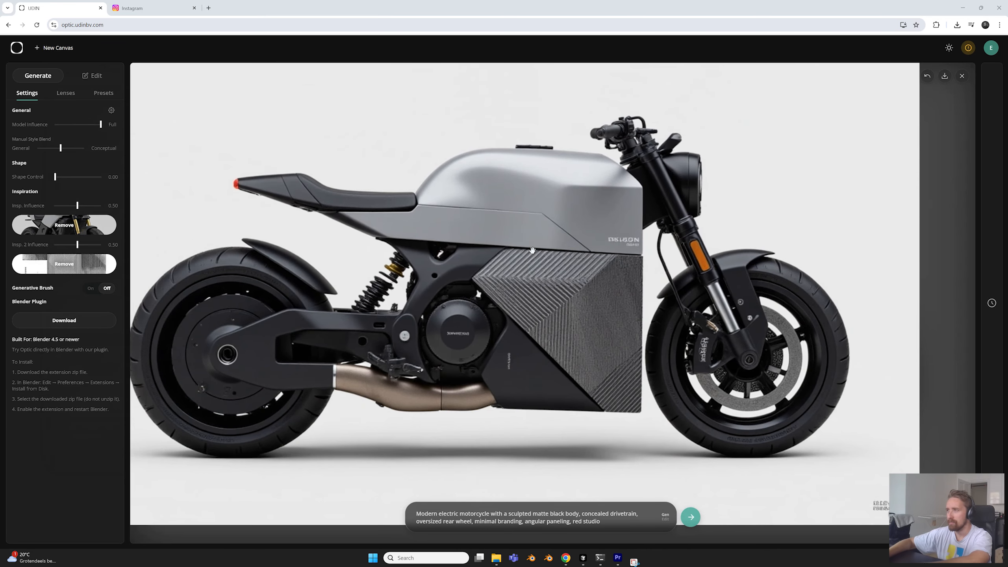
scroll(573, 236, "down", 5)
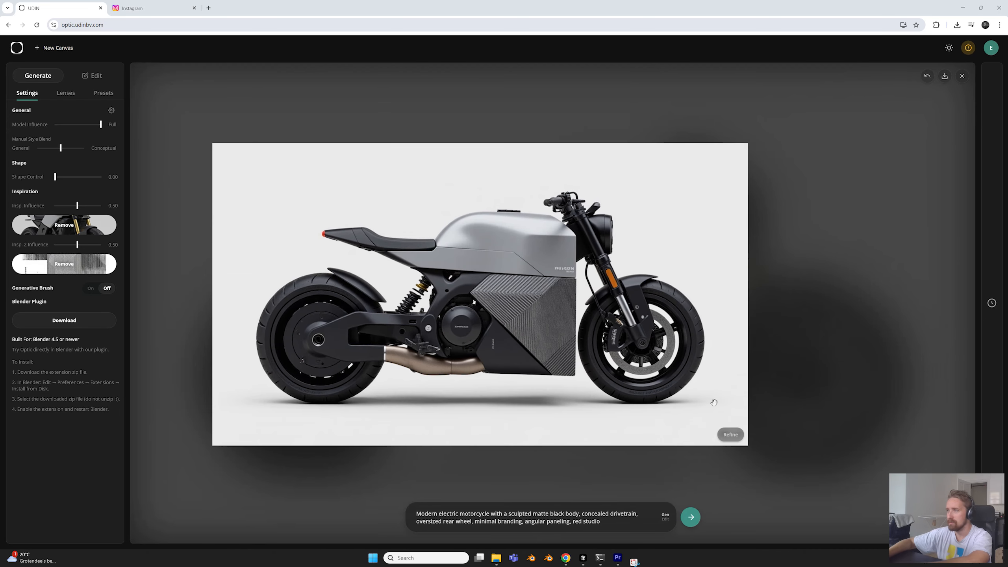
Refine the generated motorcycle image and inspect its tank lettering, ribbed side panel and overall bodywork
left_click(732, 434)
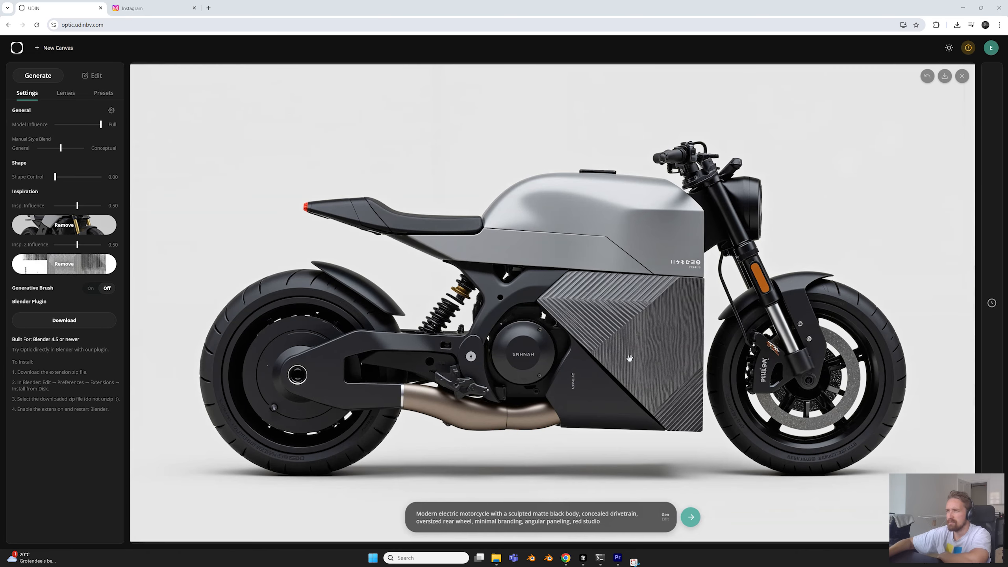
scroll(576, 236, "up", 5)
scroll(576, 235, "up", 2)
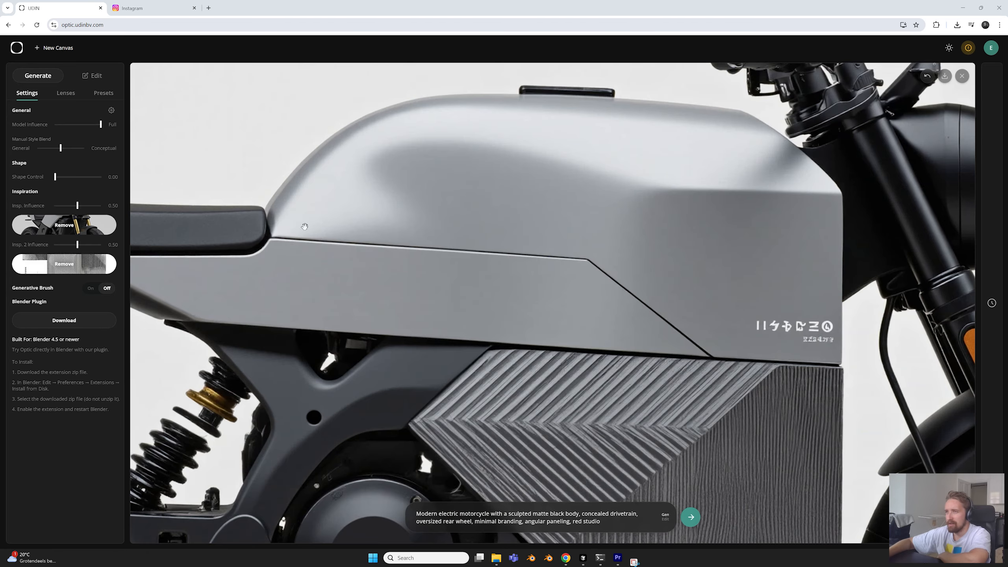
scroll(590, 263, "up", 2)
scroll(591, 262, "down", 8)
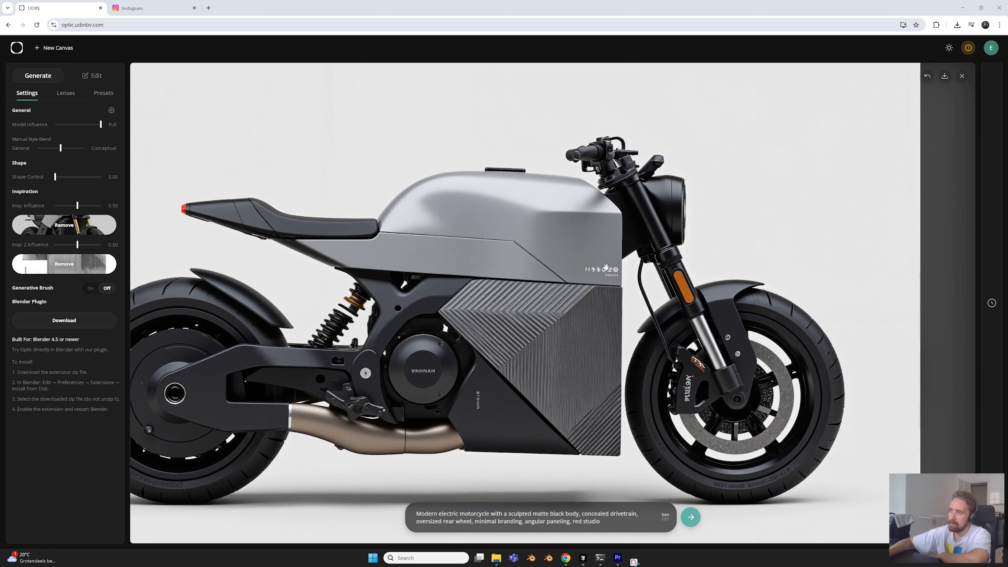
scroll(575, 260, "down", 3)
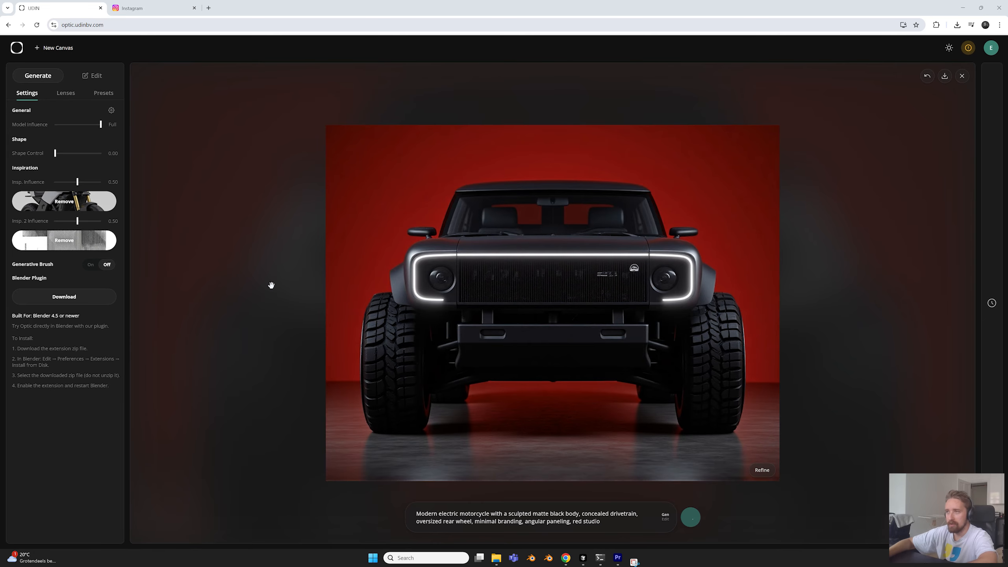
Set the model influence to 0.90 and the shape control to 0.30 for the off-road vehicle image
scroll(272, 285, "down", 2)
left_click_drag(353, 272, 322, 275)
scroll(421, 334, "up", 2)
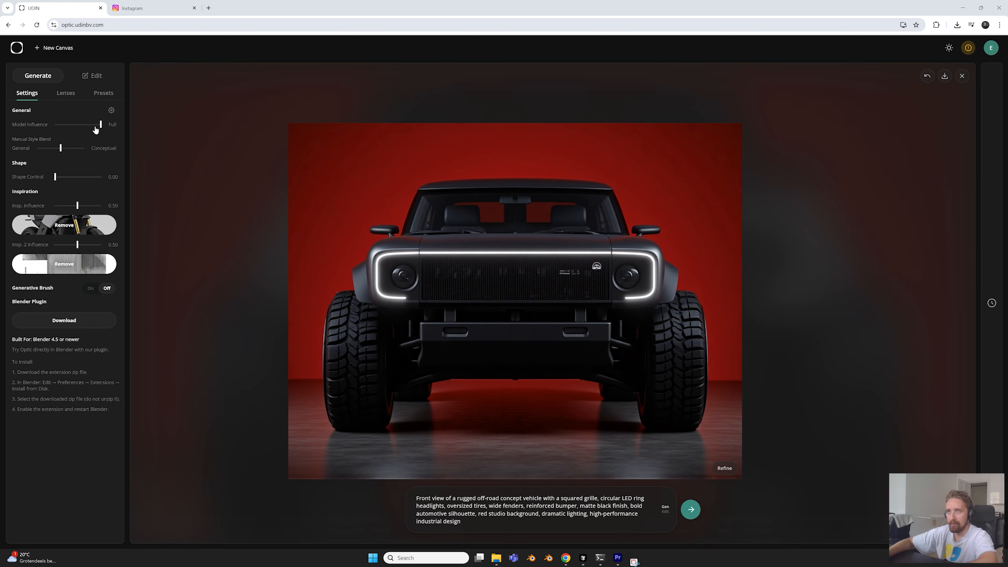
left_click(94, 127)
left_click(71, 177)
left_click_drag(70, 178, 69, 177)
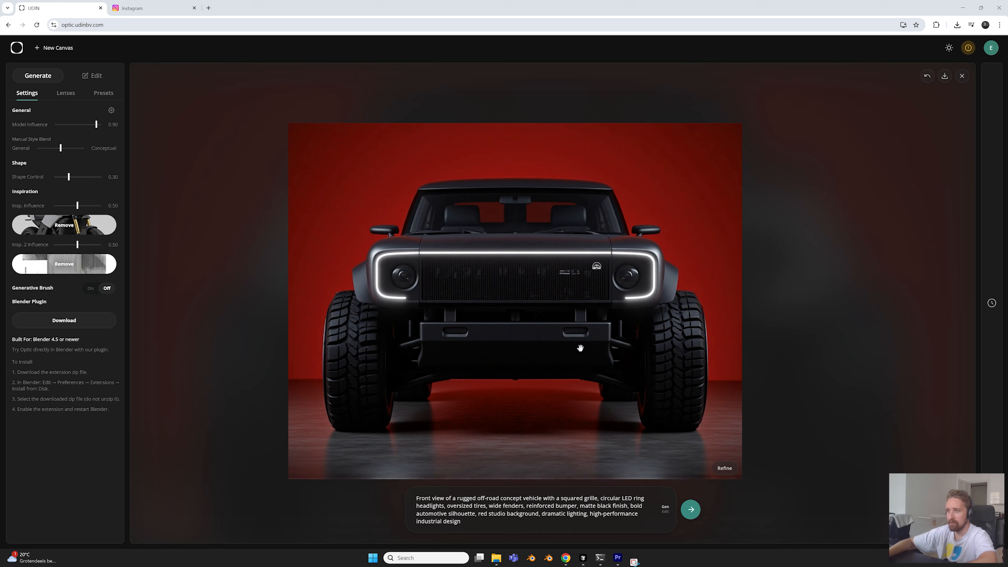
Remove both inspiration images, set model influence to Full and style blend fully to Conceptual, and generate the off-road vehicle
left_click(64, 225)
left_click_drag(97, 127, 102, 125)
mouse_move(50, 125)
left_click_drag(66, 149, 89, 148)
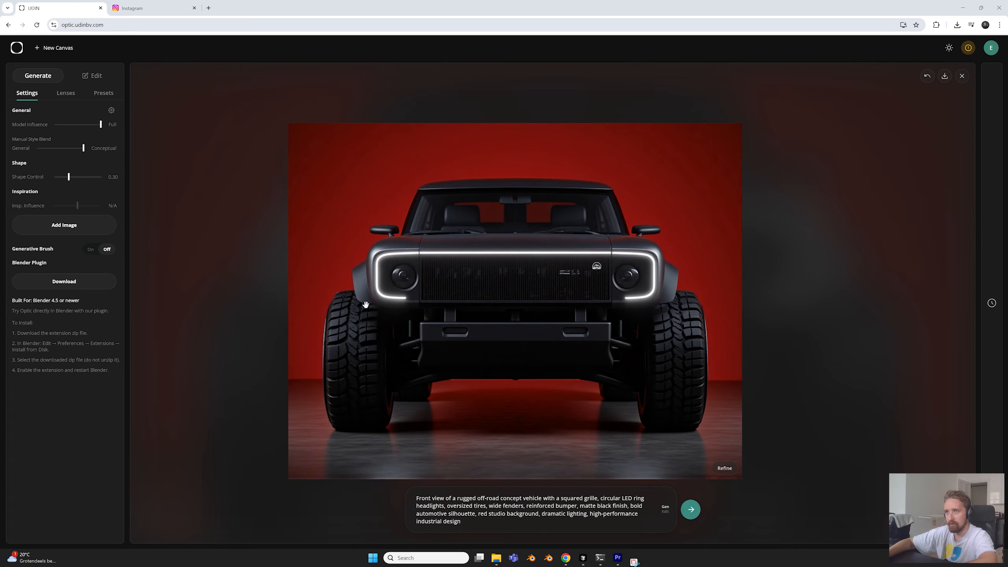
left_click(691, 509)
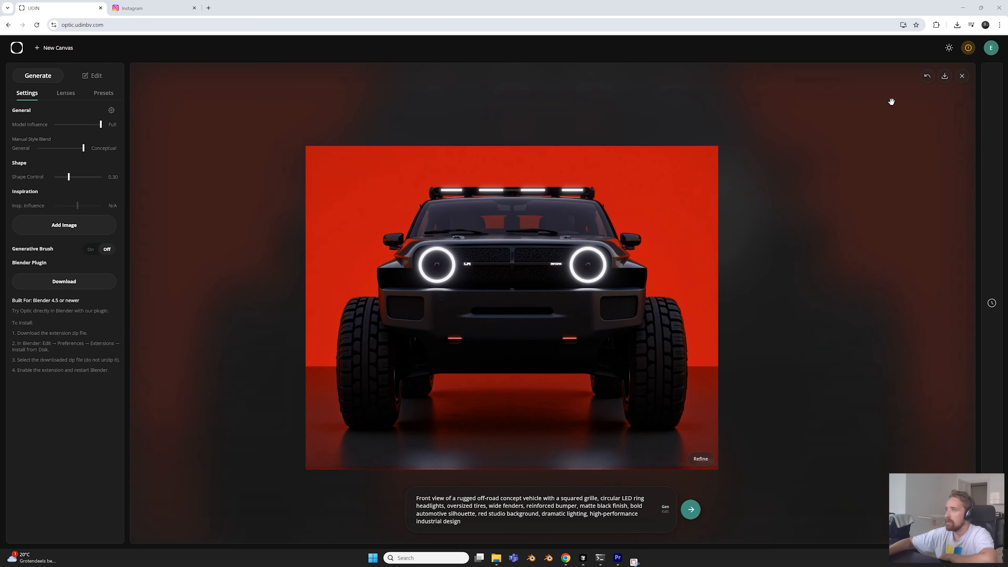
Undo the Conceptual result, set the style blend midway and model influence to 0.90, and regenerate the off-road vehicle
left_click(928, 77)
left_click_drag(83, 148, 61, 153)
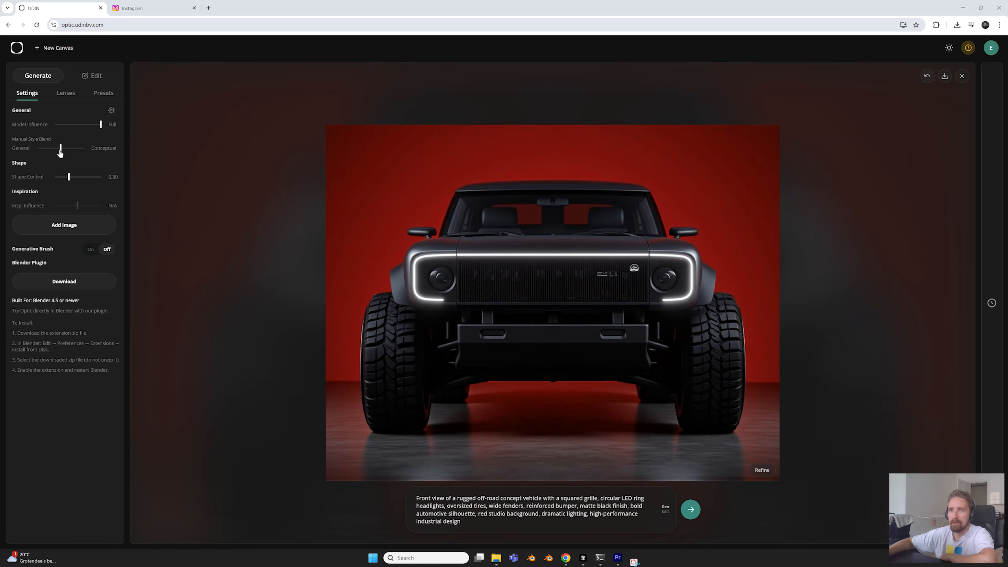
left_click(96, 125)
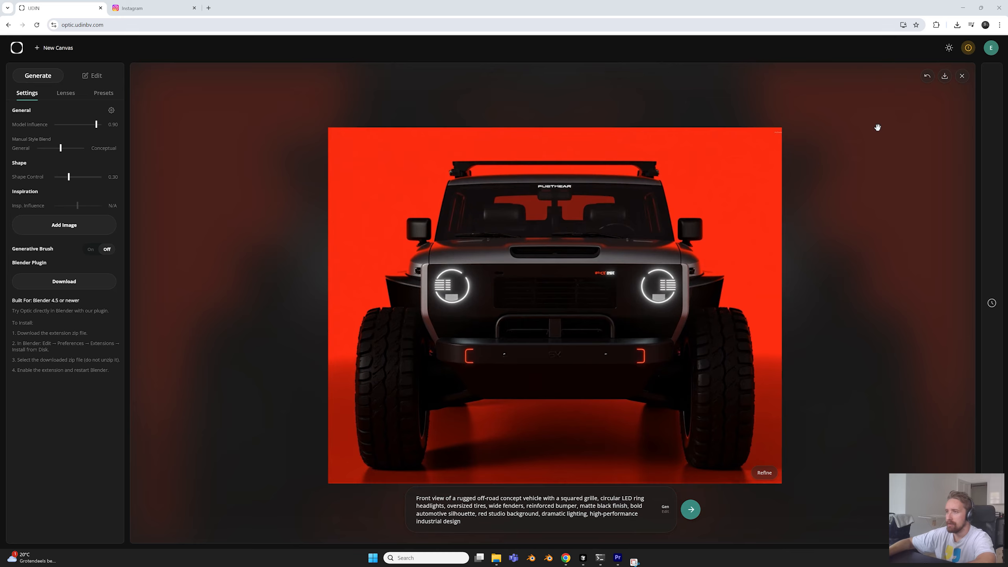
Undo the last off-road vehicle image, set the model influence to 0.80, and close the 12.jpg watch preview
left_click(928, 78)
left_click(94, 126)
left_click(92, 125)
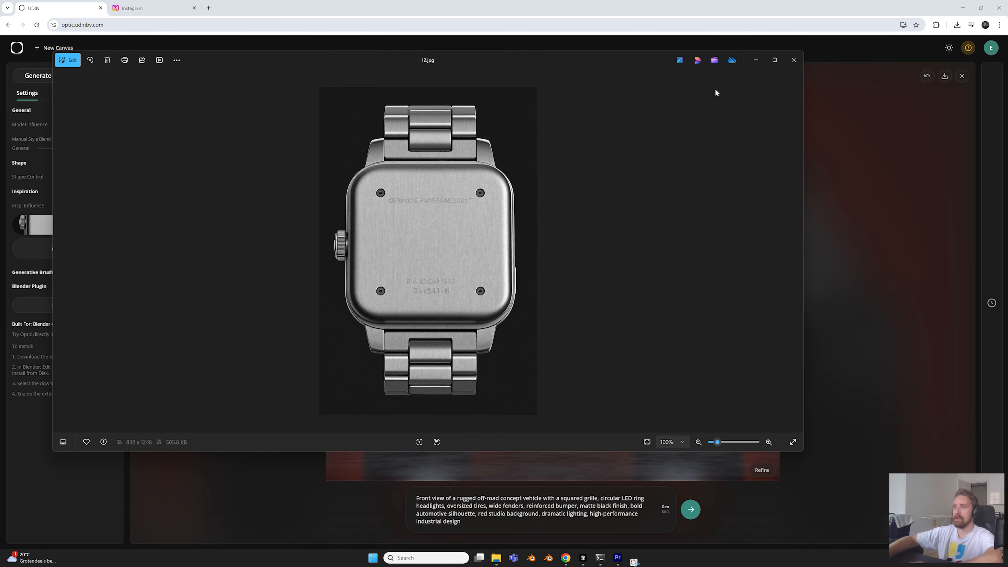
left_click(794, 60)
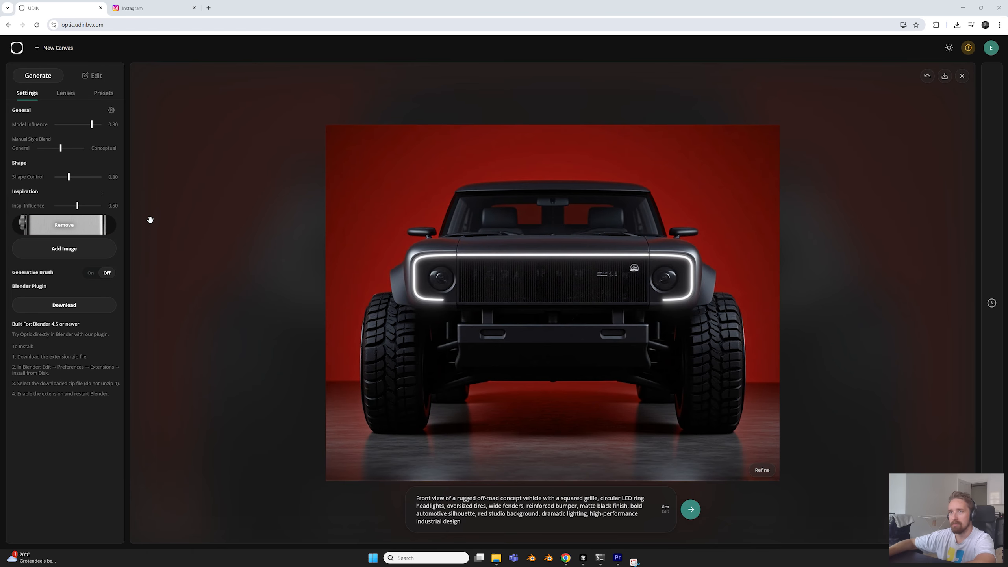
Generate the off-road vehicle with the watch inspiration at 0.50 influence and inspect its front panel and light frame
left_click(691, 509)
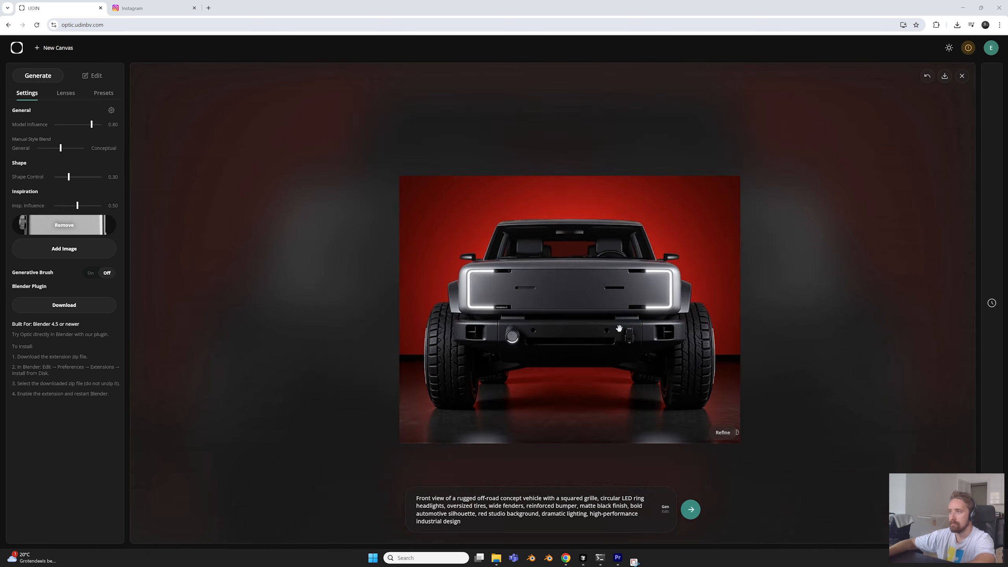
scroll(619, 329, "up", 4)
left_click_drag(540, 266, 534, 288)
scroll(508, 270, "up", 4)
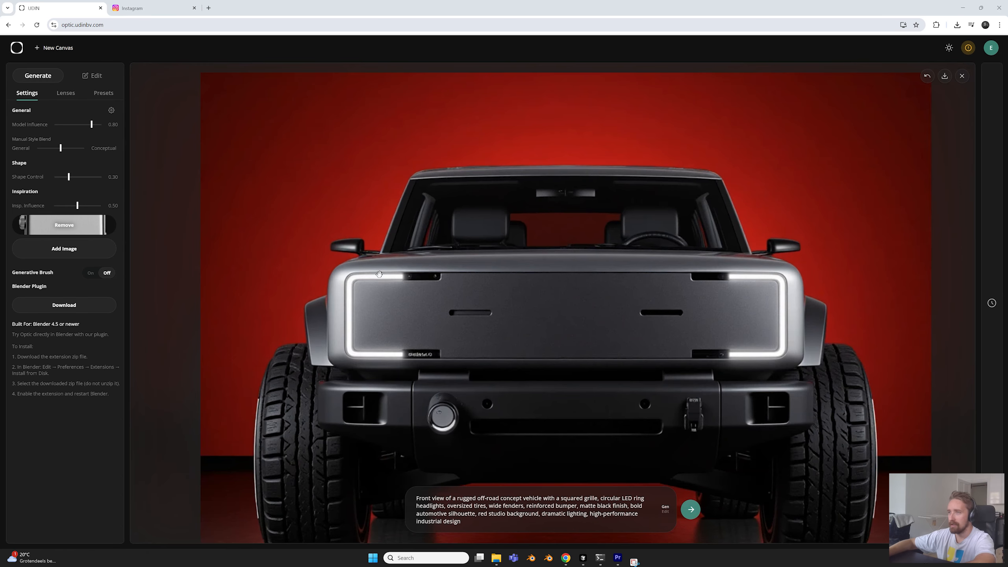
scroll(437, 329, "down", 4)
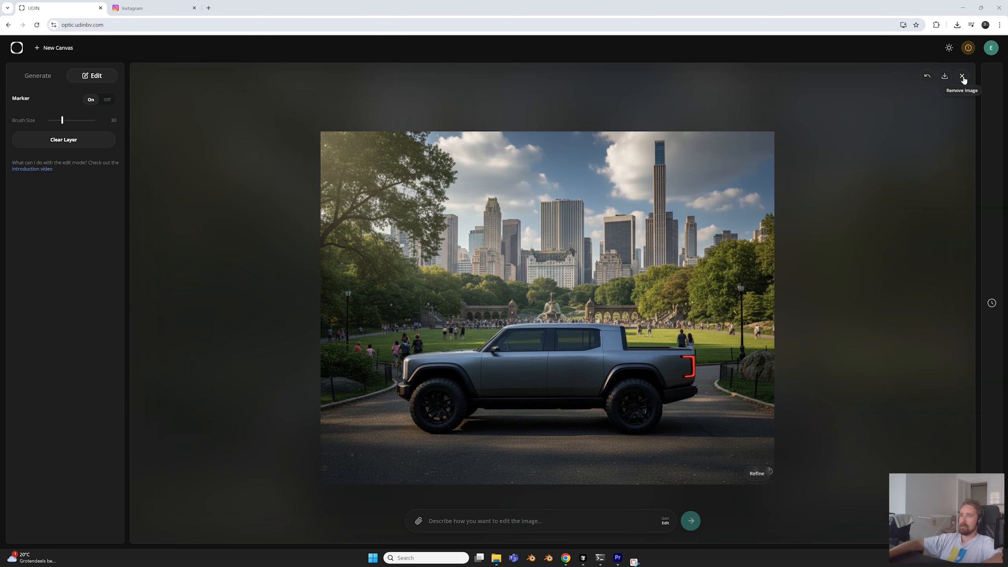
Return to image generation mode, load the DemoCar lens into the first lens slot, and set its strength to 1.00
left_click(49, 83)
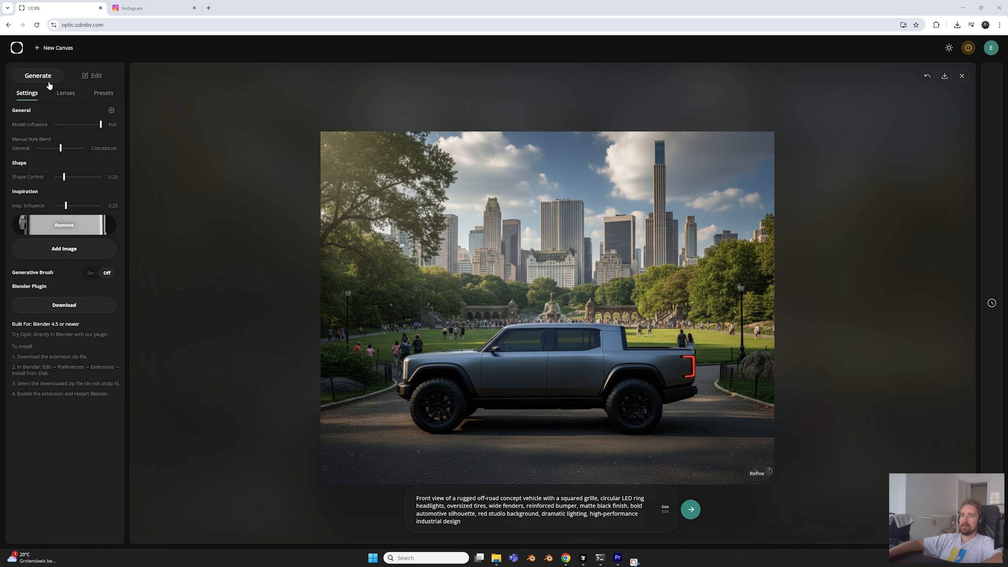
left_click(66, 96)
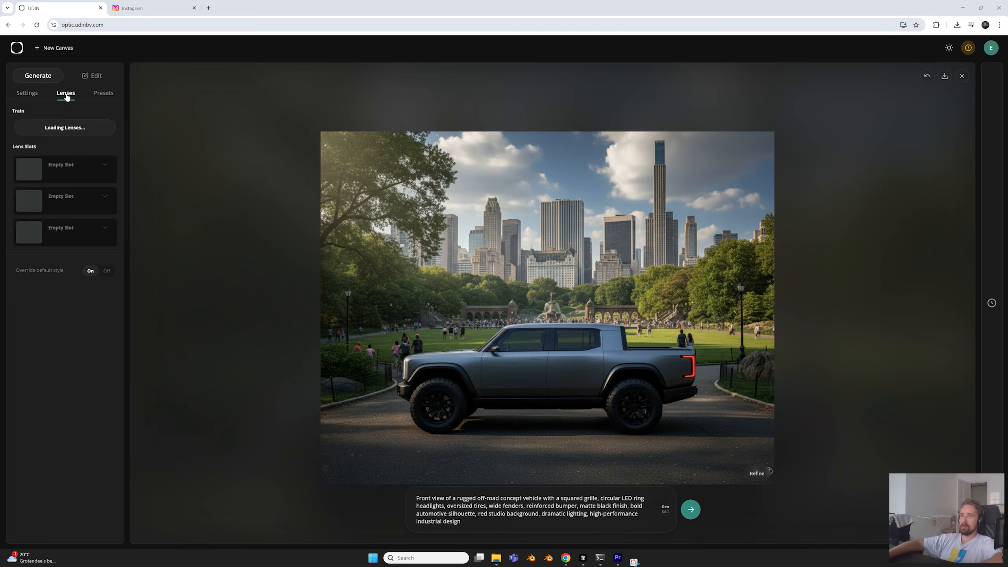
left_click(106, 166)
left_click(42, 219)
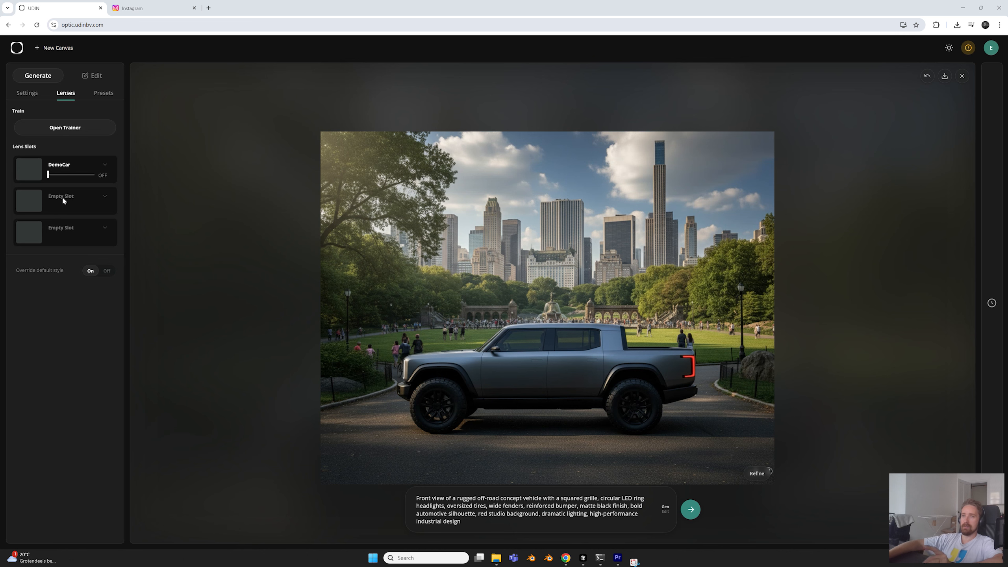
left_click_drag(73, 178, 94, 178)
Turn off the override of the default style for the DemoCar lens
mouse_move(30, 274)
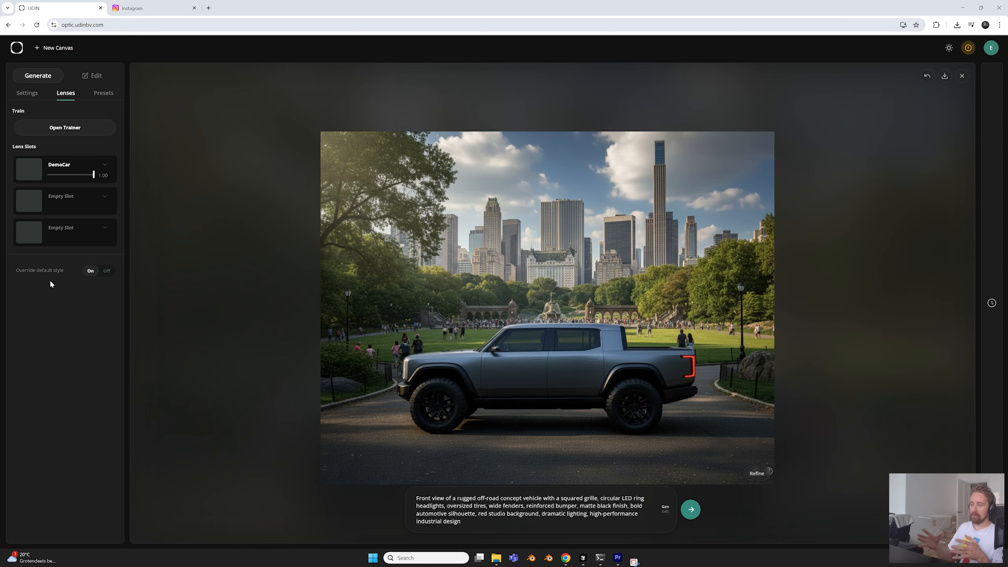
left_click(105, 272)
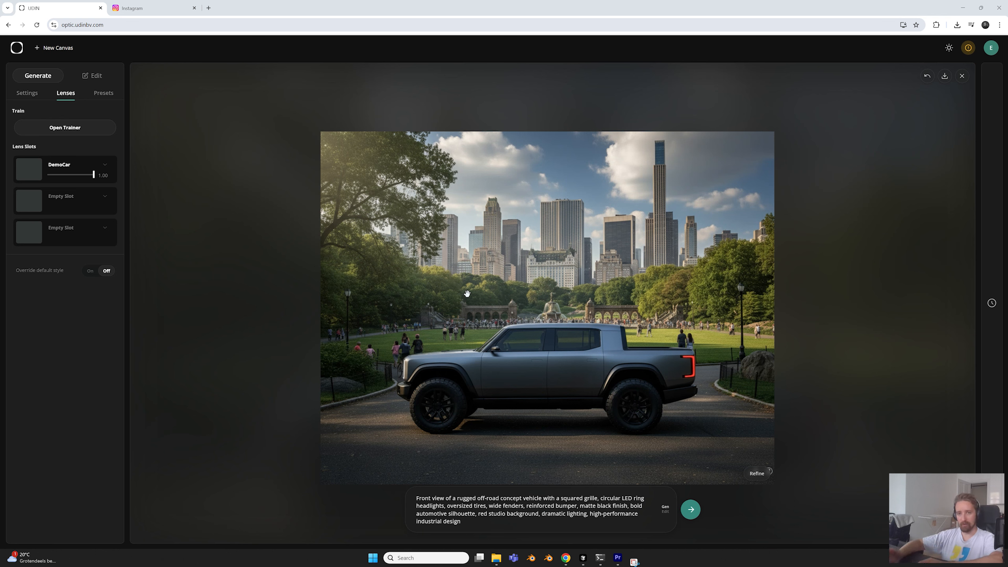
left_click(96, 273)
left_click(107, 273)
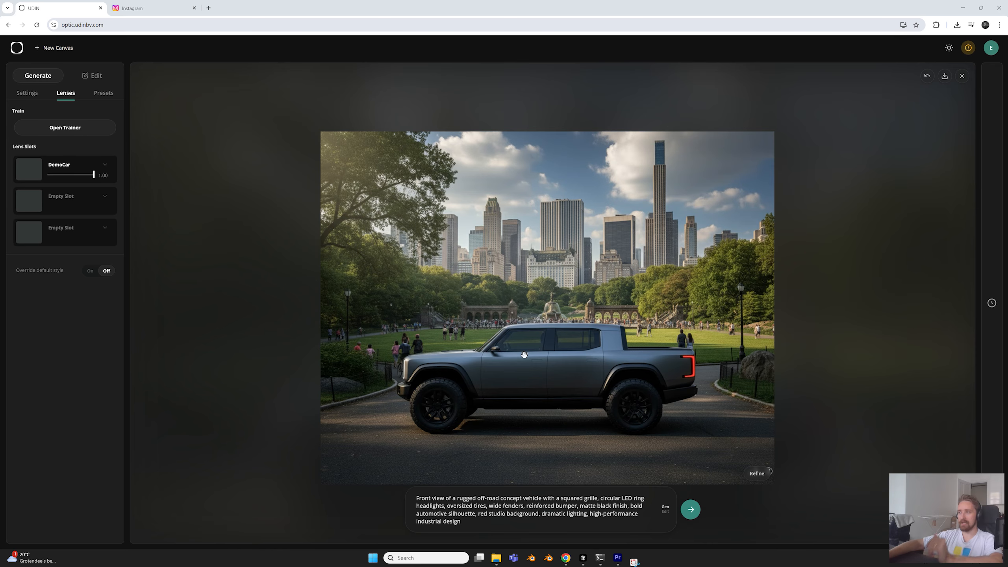
Remove the watch inspiration, replace the prompt with "Fast car in New York city", and reopen the lens slots
scroll(525, 355, "up", 1)
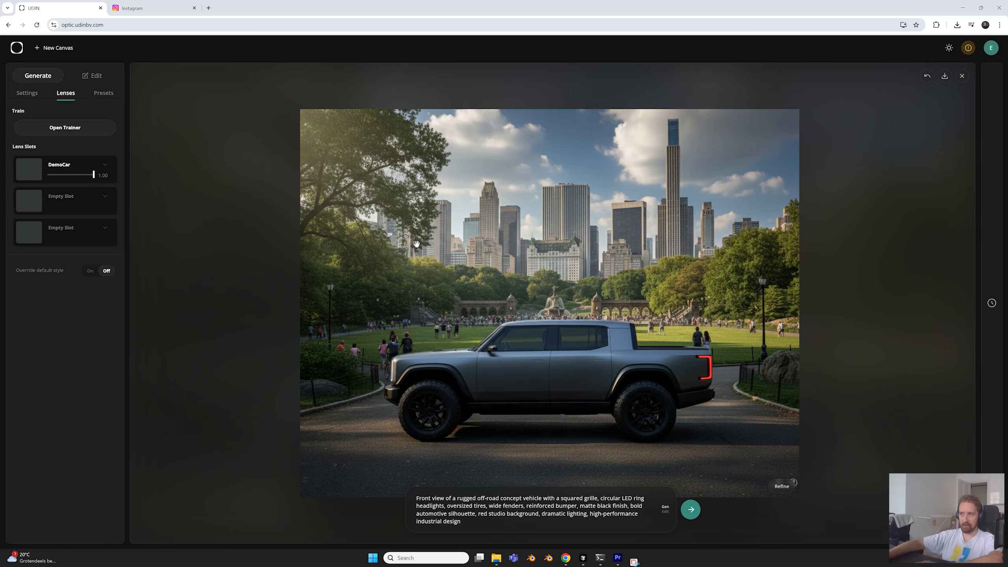
scroll(423, 269, "down", 2)
double_click(487, 523)
left_click(474, 525)
left_click_drag(473, 525, 429, 498)
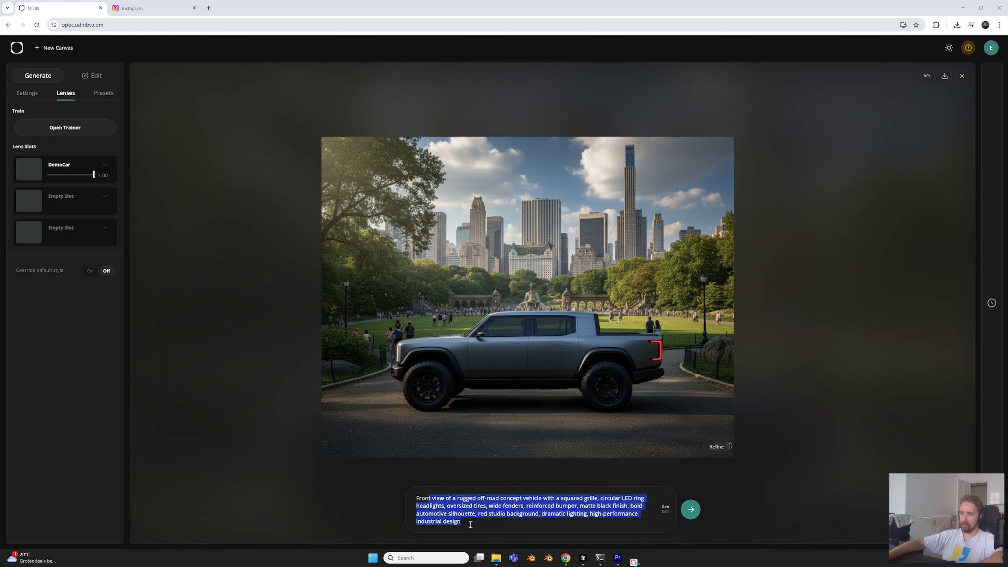
left_click(34, 95)
left_click(477, 519)
left_click_drag(477, 520, 409, 484)
key("BackSpace")
type("Fast car in New")
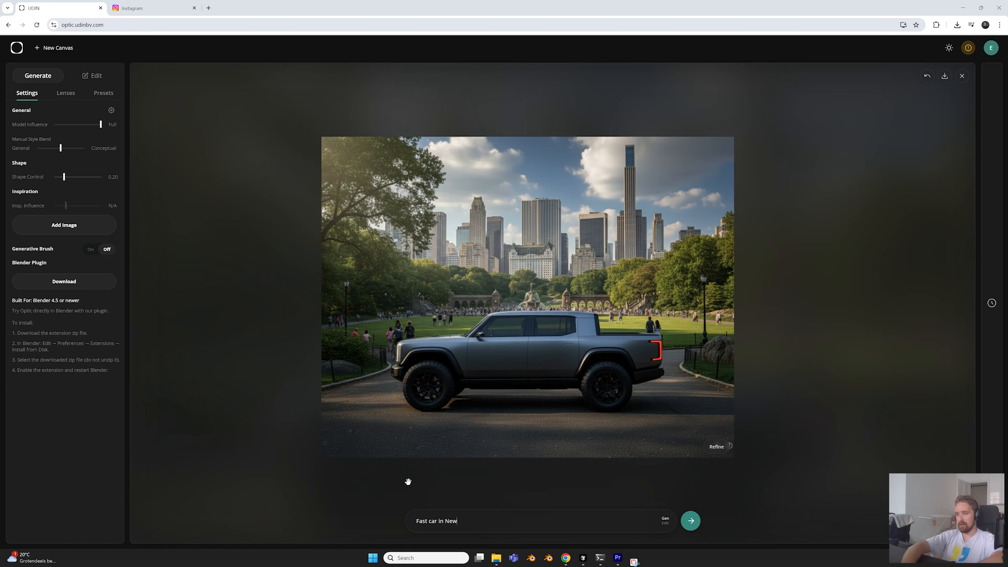
type(" York city")
left_click(65, 92)
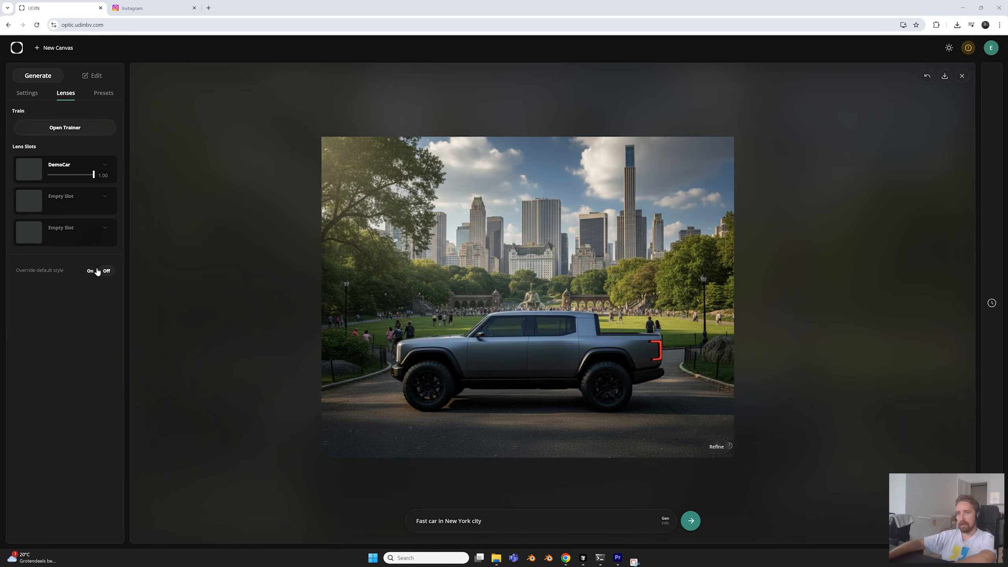
Set the shape control to 0.00 and generate the New York fast car image
left_click(29, 94)
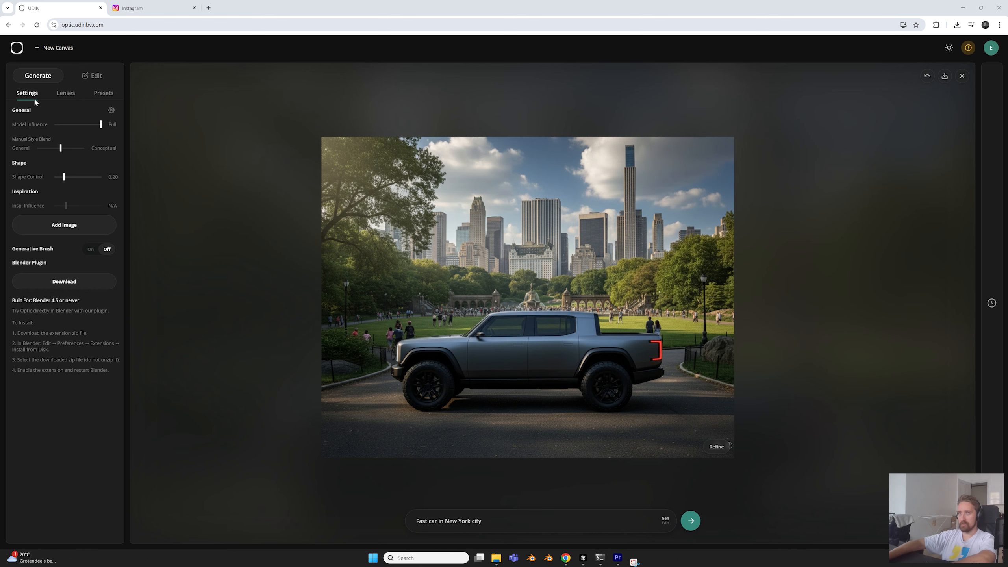
mouse_move(64, 177)
left_mouse_down()
mouse_move(98, 179)
mouse_move(54, 178)
left_mouse_up()
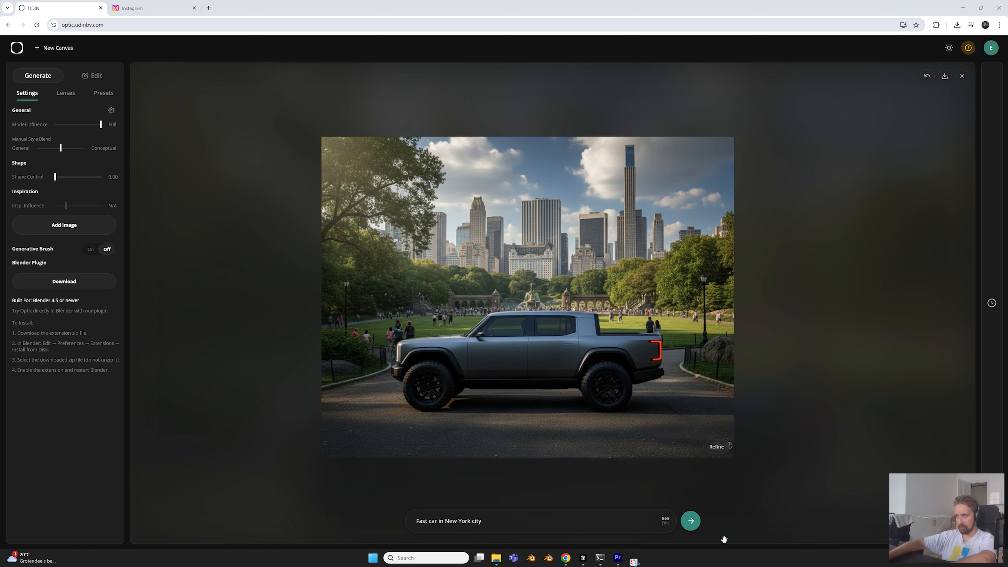
left_click(691, 521)
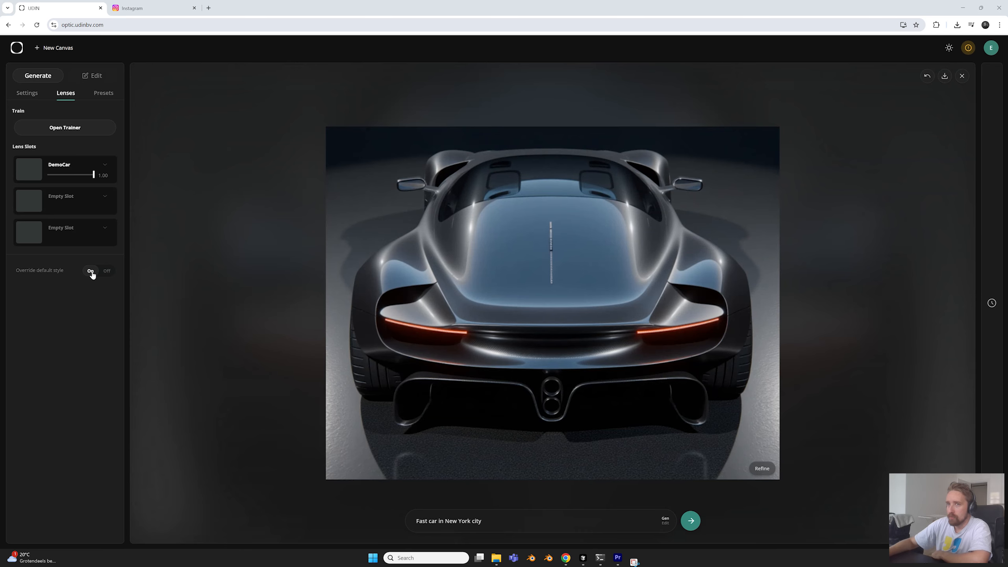
Turn off the override of the default style, regenerate the New York fast car, and inspect its rear and side
left_click(100, 272)
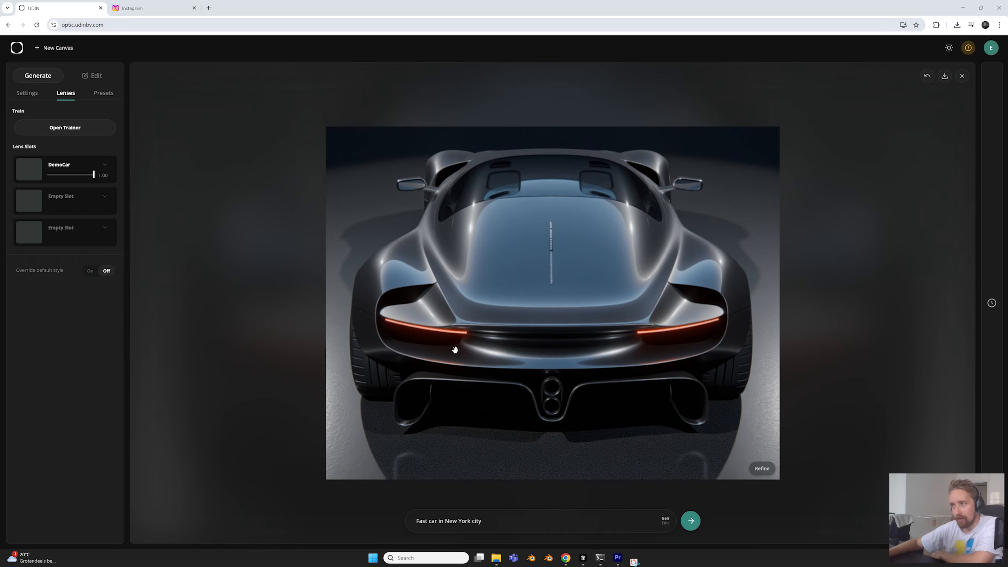
left_click(691, 521)
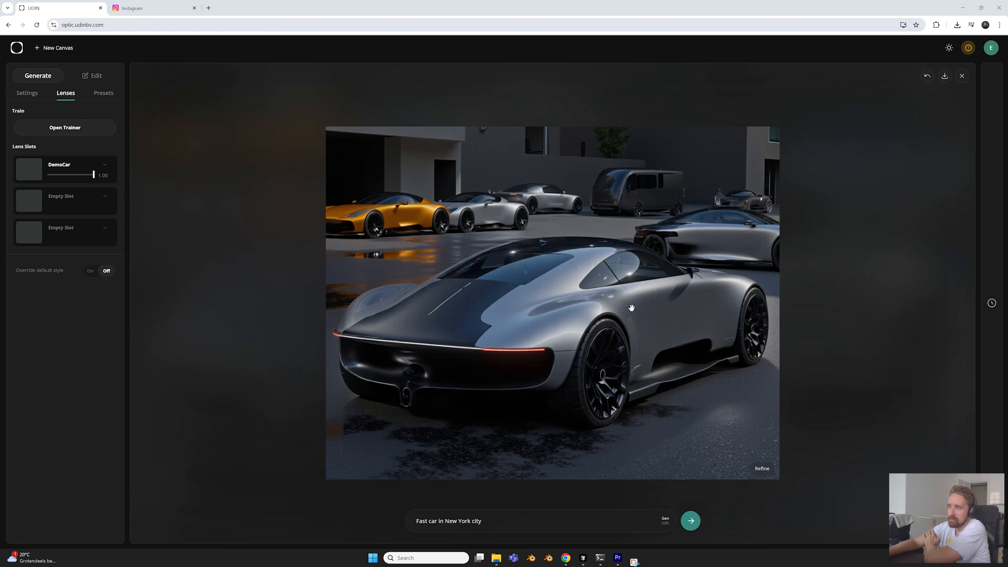
scroll(634, 362, "up", 2)
left_click_drag(635, 362, 648, 350)
scroll(649, 352, "down", 2)
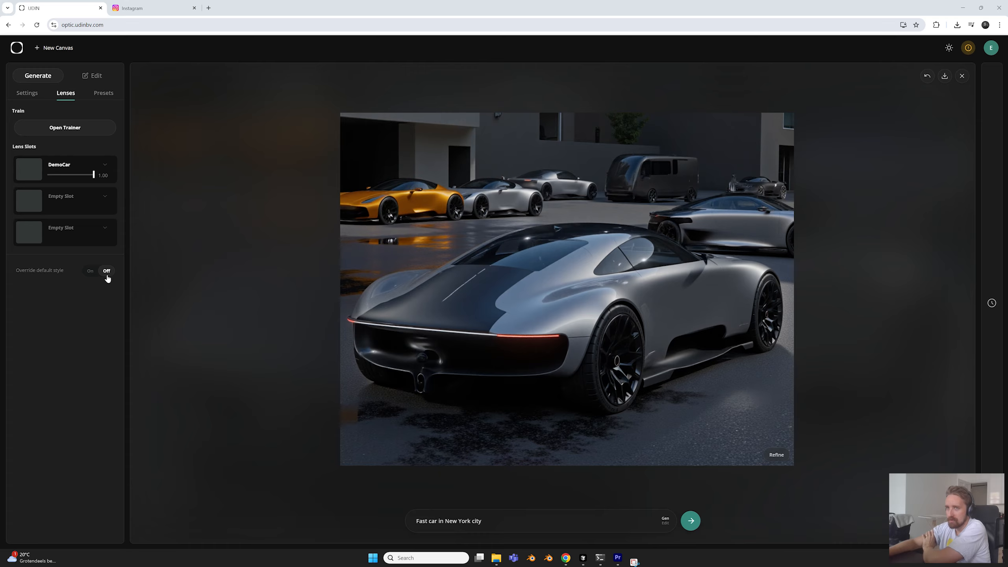
Set the DemoCar lens strength to 0.70 and toggle the default style override on and back off
left_click_drag(87, 180, 80, 179)
left_click(90, 272)
left_click(92, 277)
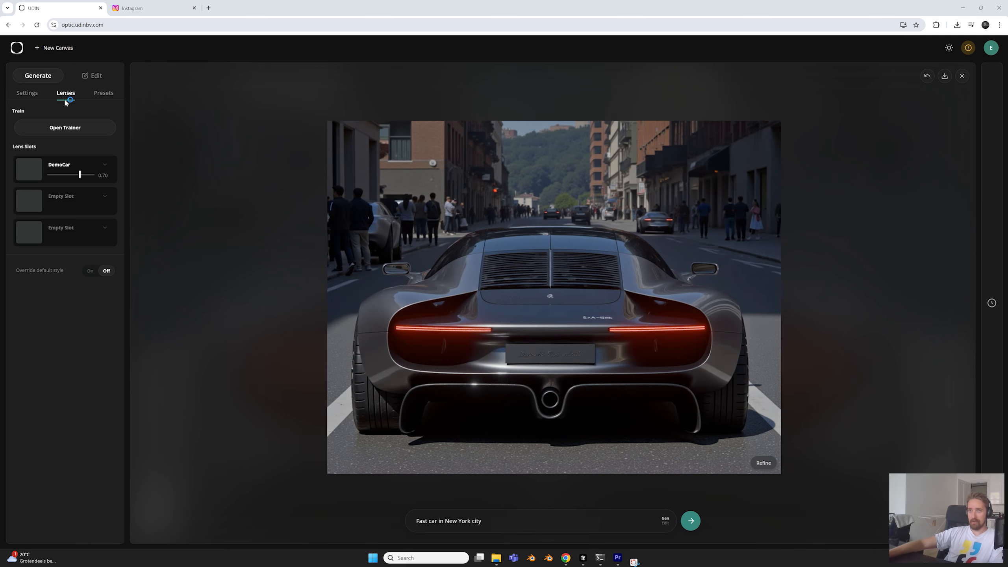
Check the general generation settings, return to the lens slots, and examine the generated car's rear and street background
left_click(39, 92)
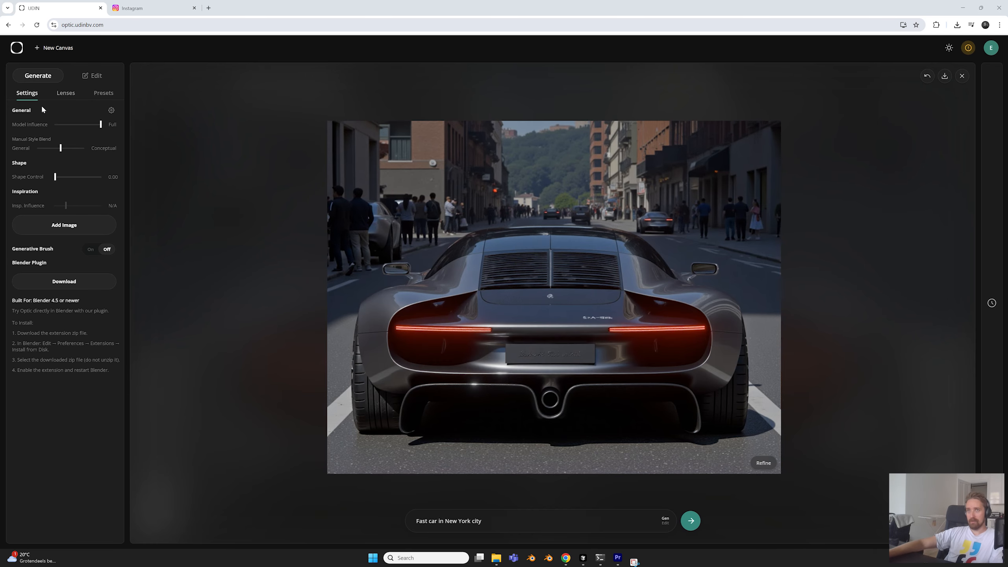
left_click(68, 96)
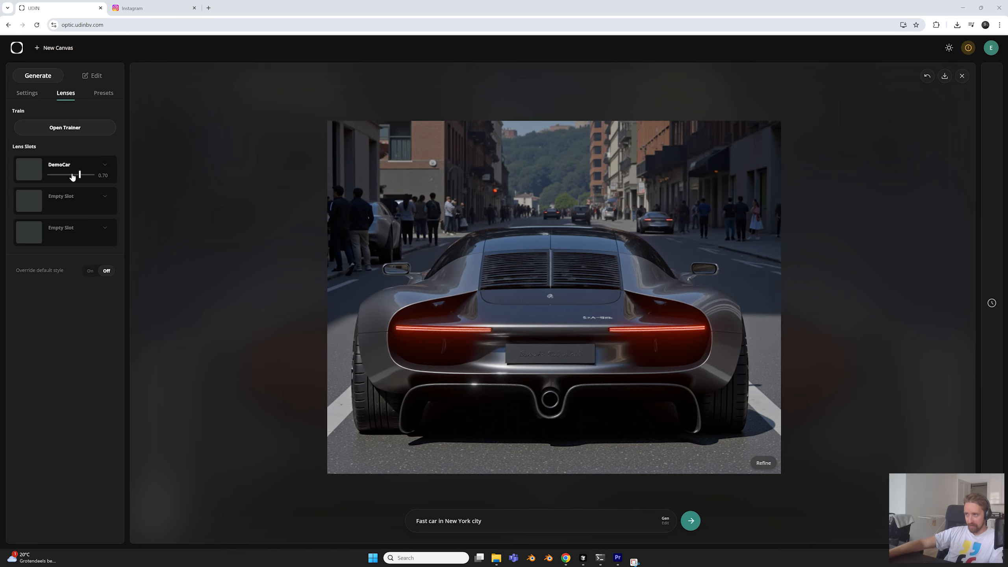
scroll(536, 347, "up", 2)
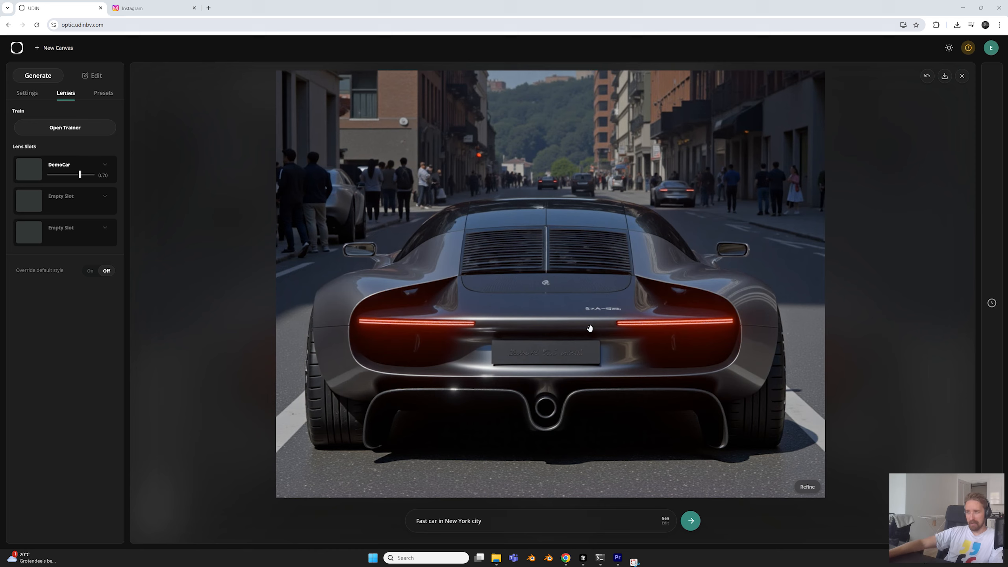
scroll(581, 338, "down", 2)
scroll(578, 338, "up", 2)
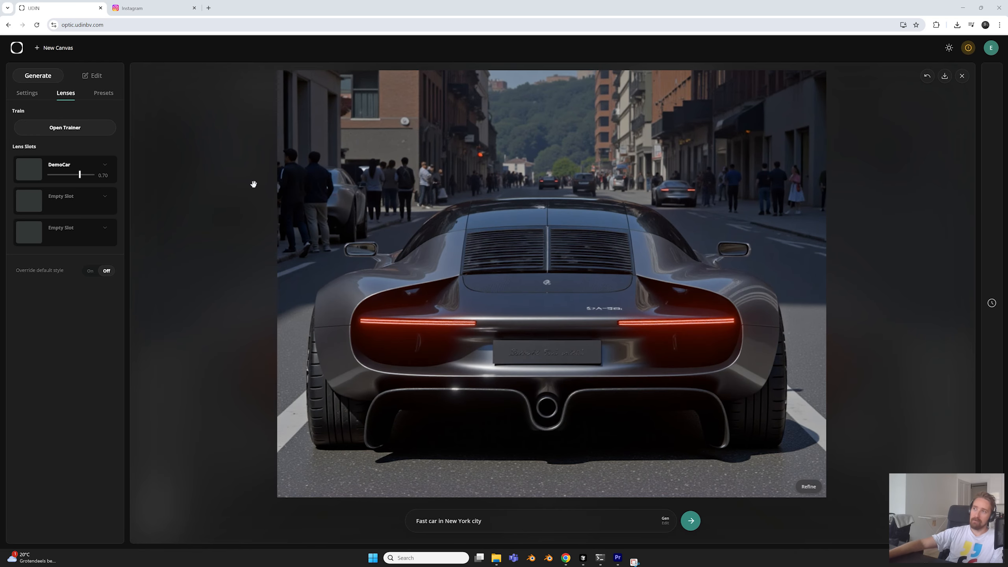